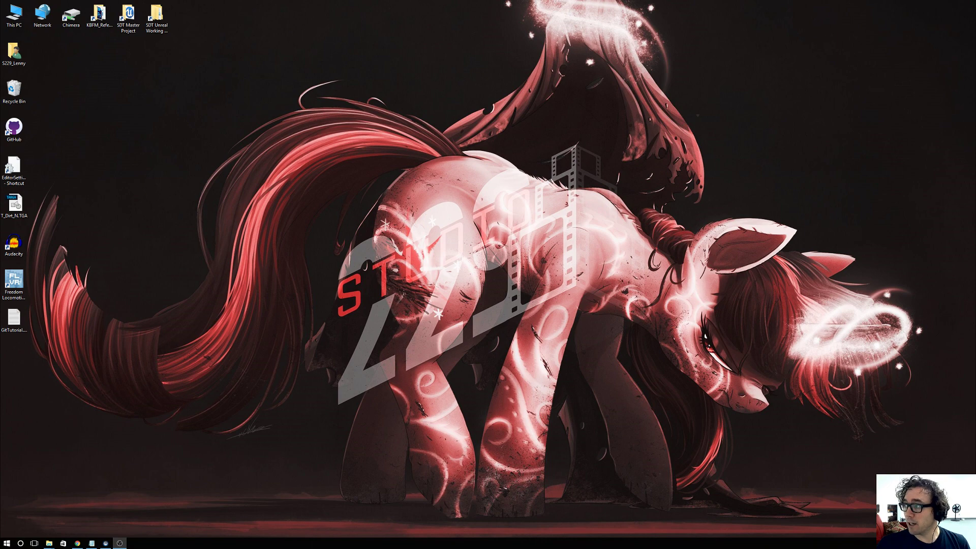
# - Open the GitHub website in Chrome and check which account is signed in
pyautogui.click(77, 542)
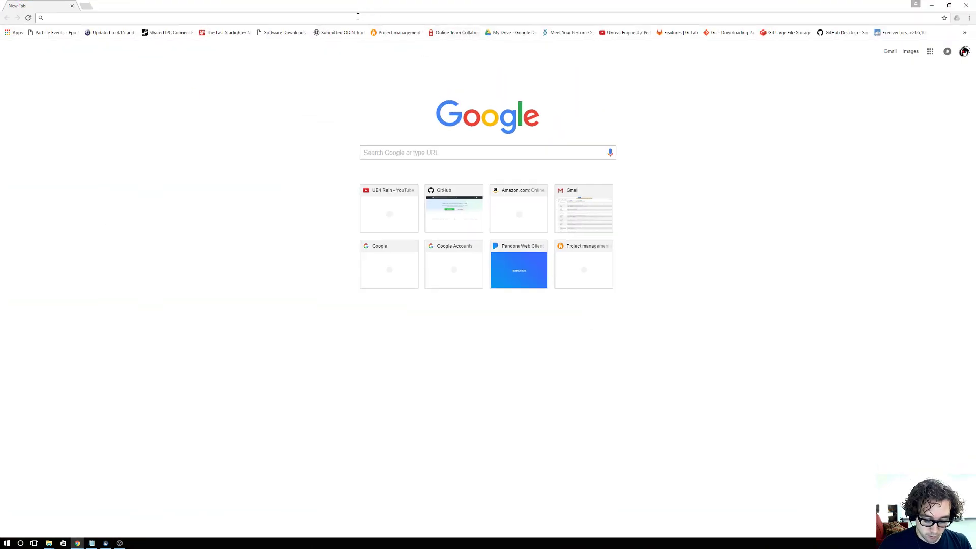
pyautogui.write('github')
pyautogui.press('Return')
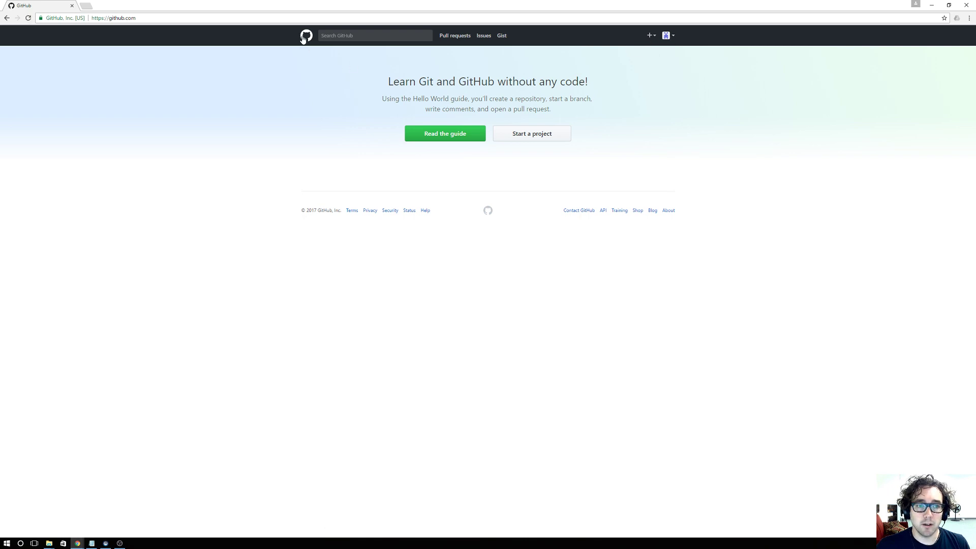
pyautogui.click(669, 37)
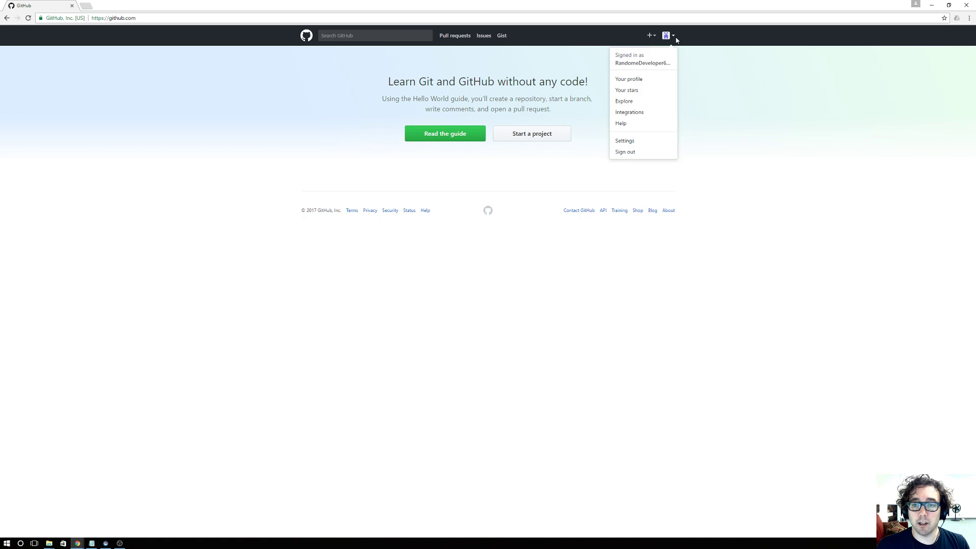
pyautogui.click(541, 73)
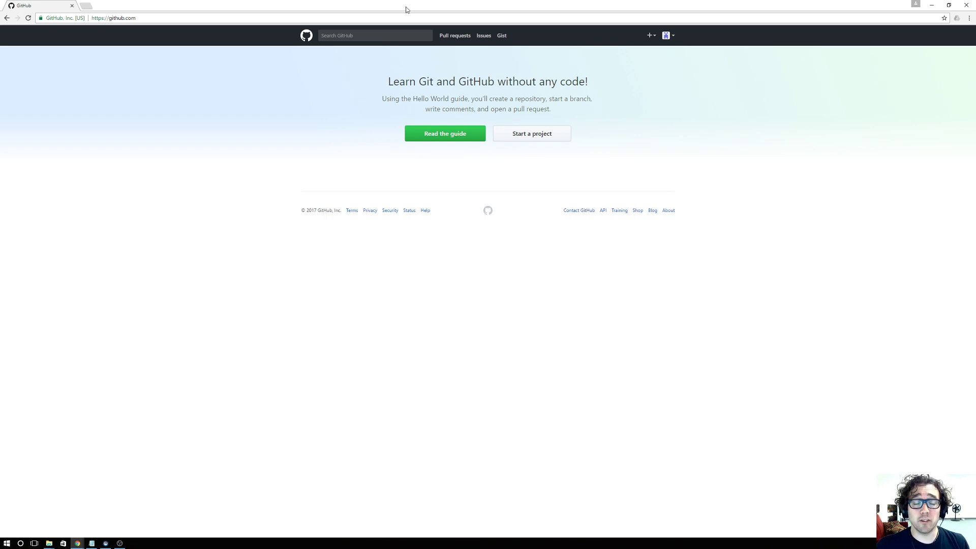
pyautogui.hotkey('alt', 'Tab')
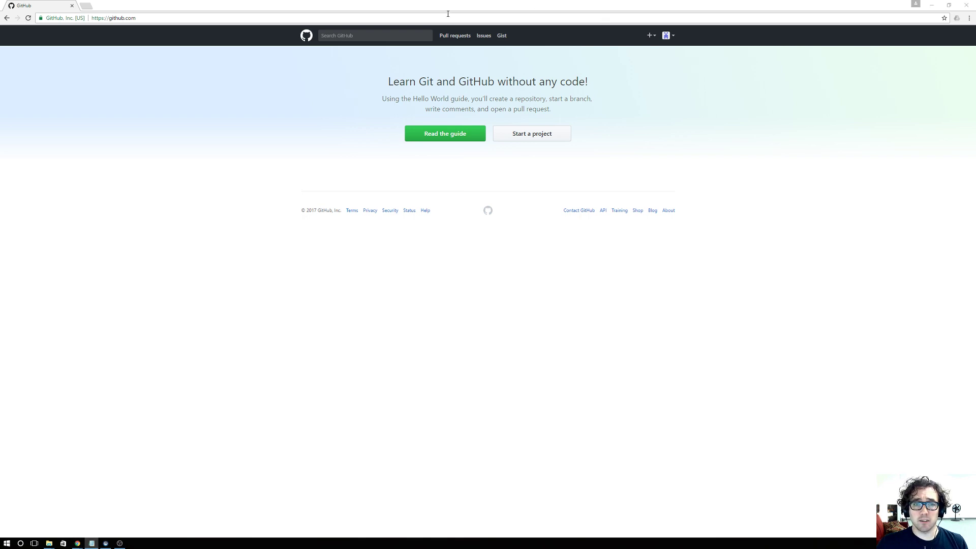
pyautogui.click(442, 8)
pyautogui.doubleClick(442, 8)
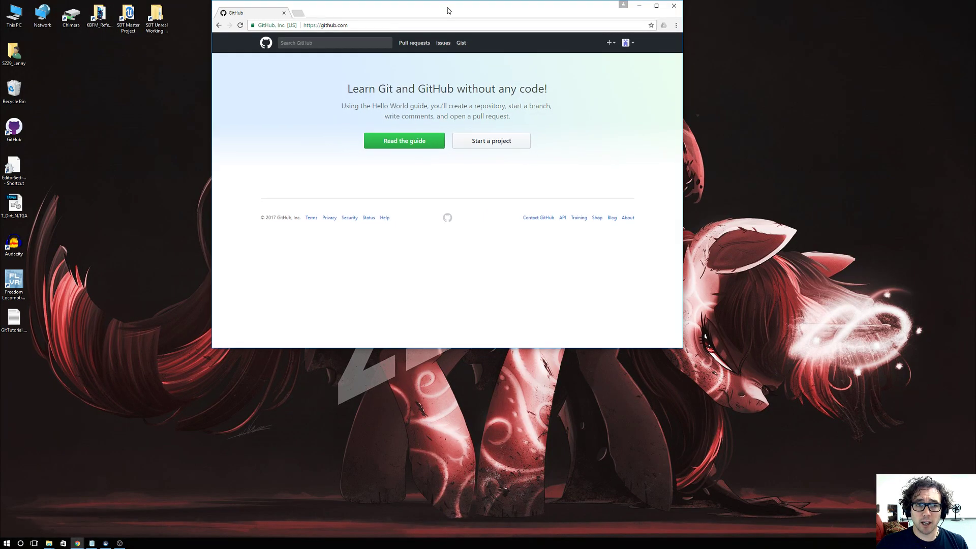
pyautogui.doubleClick(446, 10)
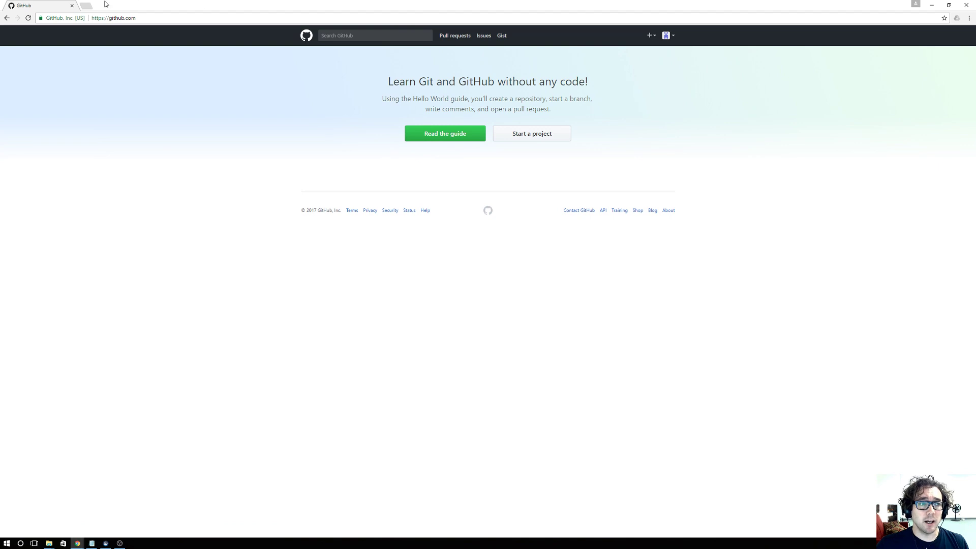
# - Search Google for "git" in a new browser tab and open the official Git site, git-scm.com
pyautogui.click(86, 6)
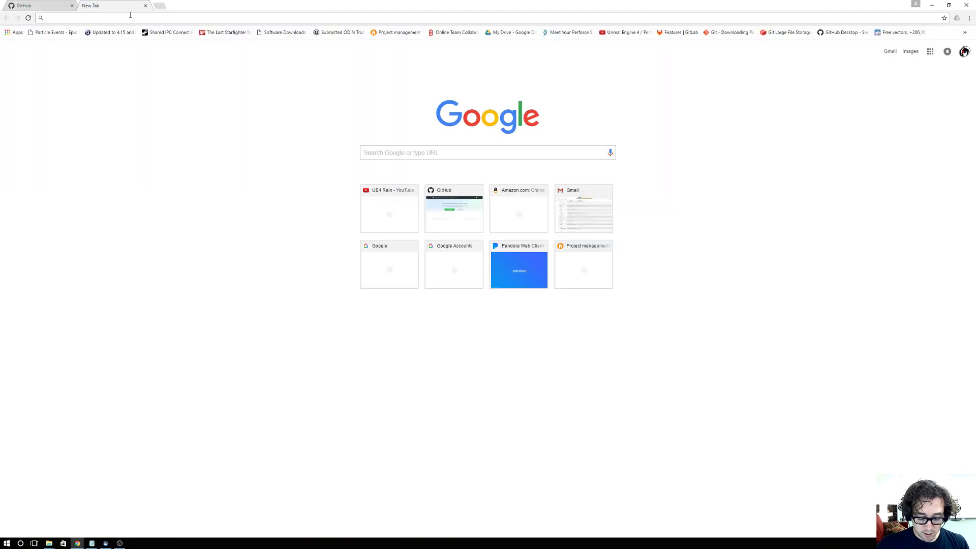
pyautogui.write('git')
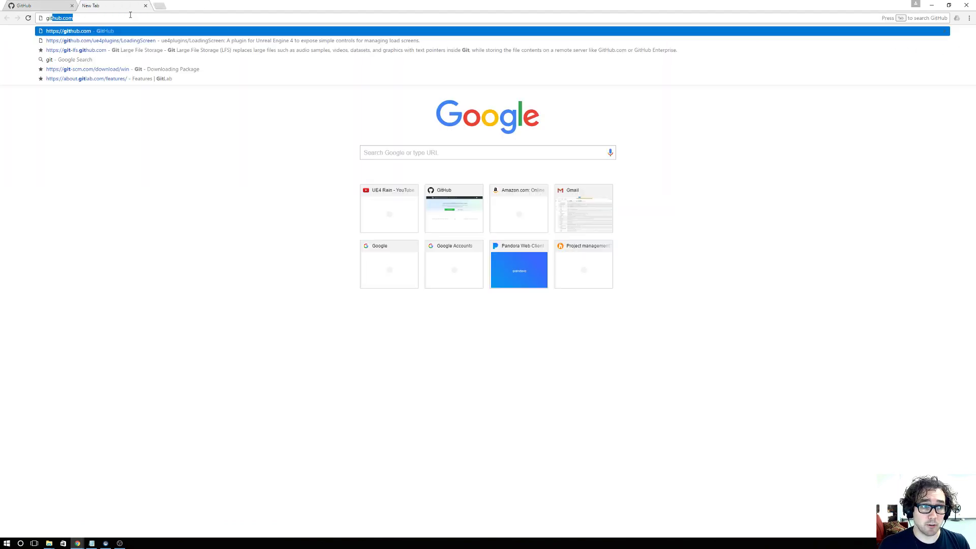
pyautogui.press('Delete')
pyautogui.press('Return')
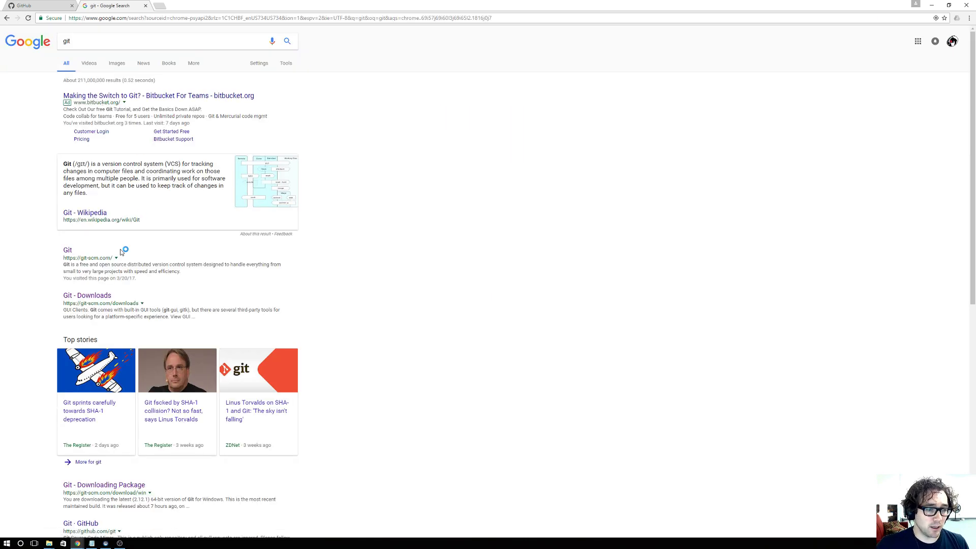
pyautogui.click(70, 251)
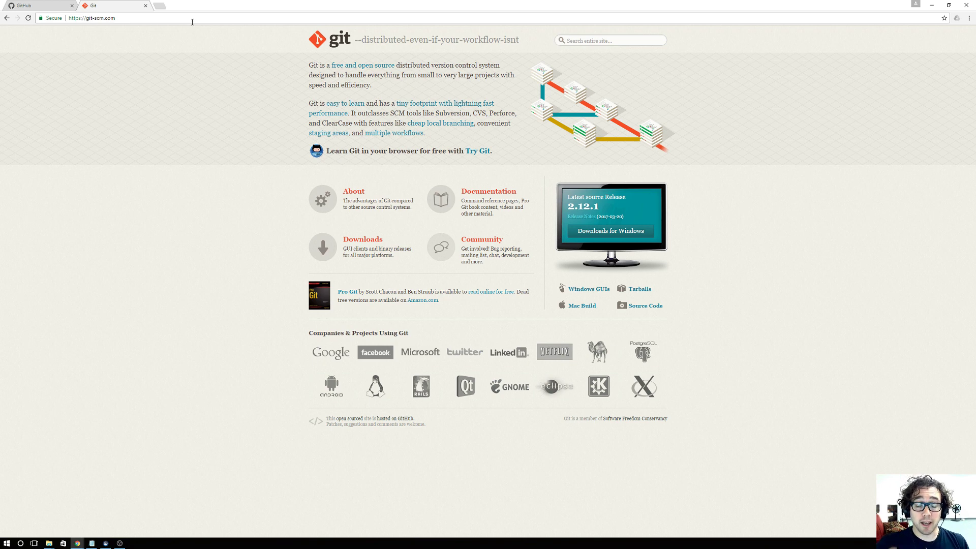
pyautogui.click(598, 233)
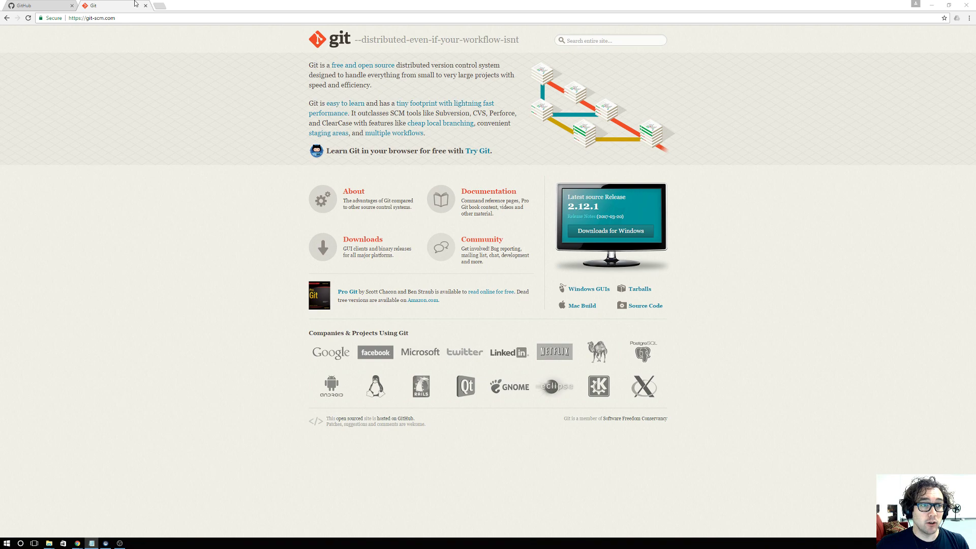
# - Search Google for "git lfs" in another new tab and open the Git Large File Storage site
pyautogui.click(159, 6)
pyautogui.write('git lfs')
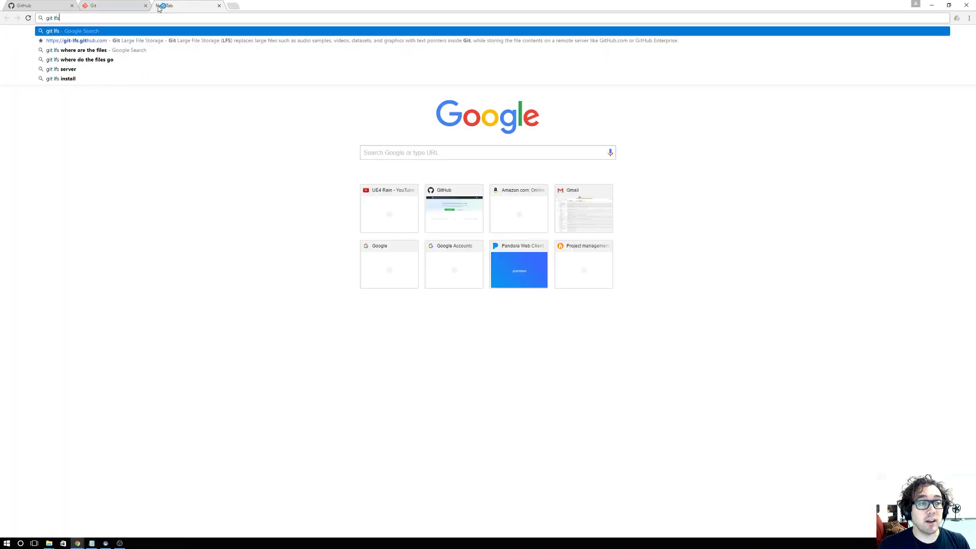
pyautogui.press('Return')
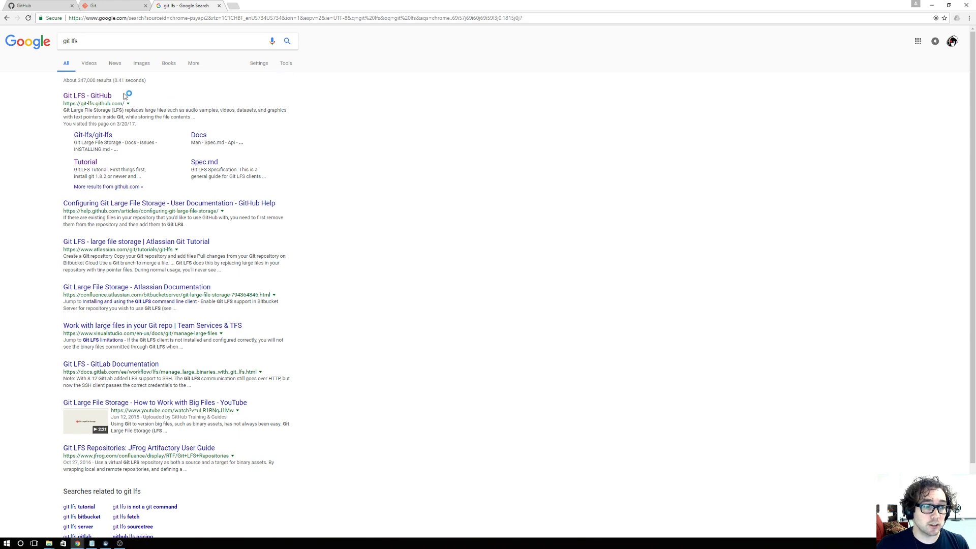
pyautogui.click(104, 96)
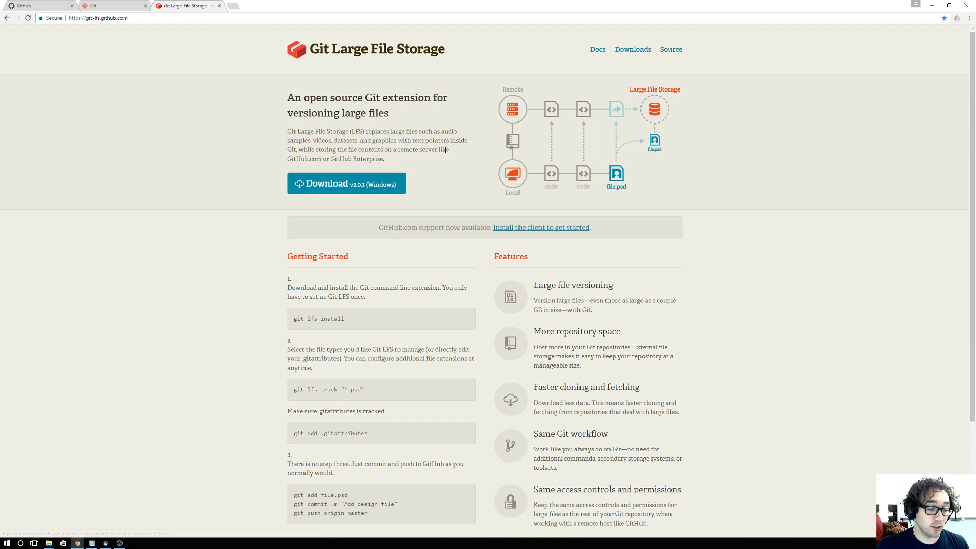
# - Launch Git Bash
pyautogui.click(7, 543)
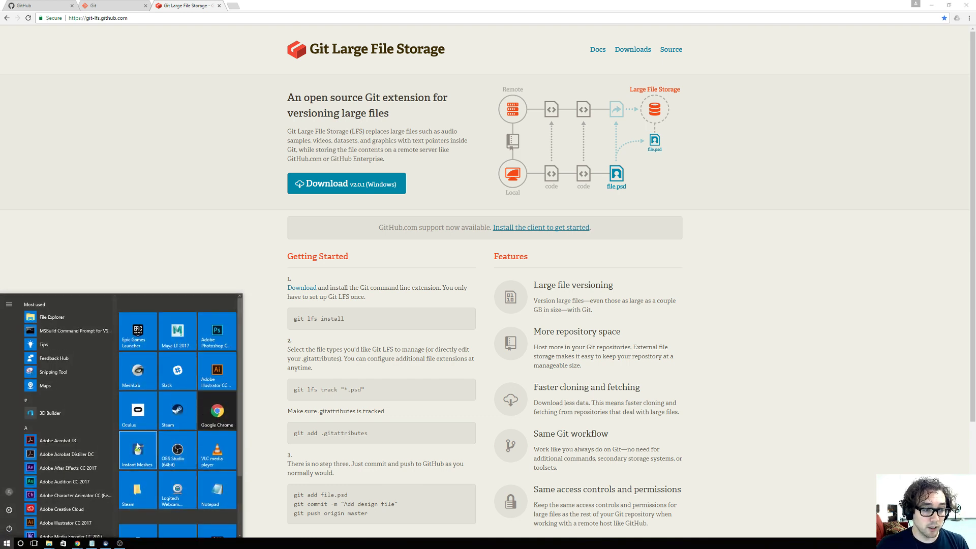
pyautogui.scroll(-2, 169, 446)
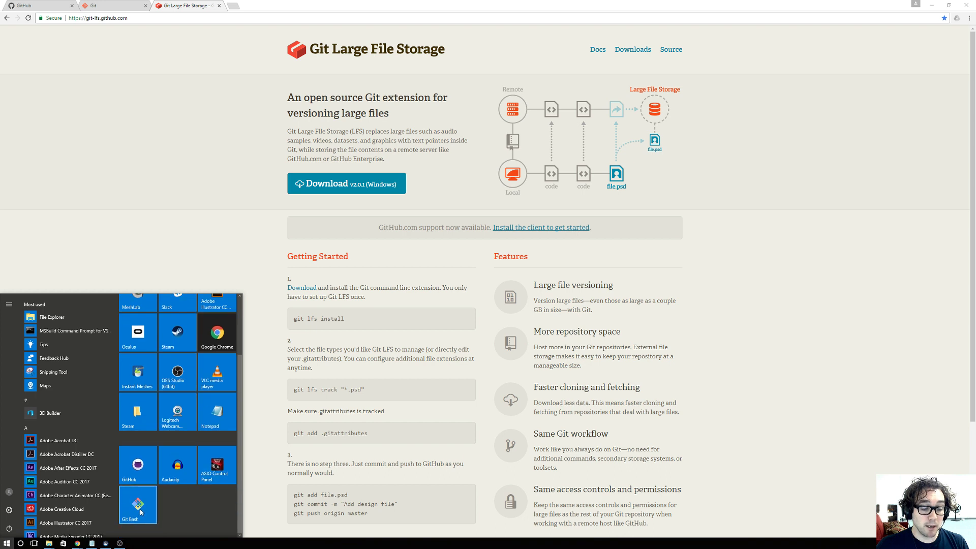
pyautogui.click(138, 507)
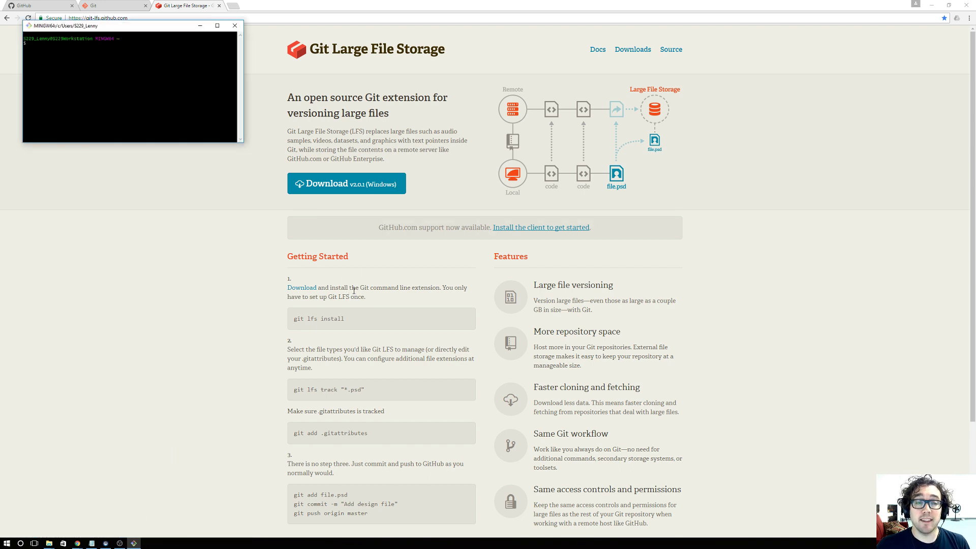
# - Copy the "git lfs install" command from the Git LFS Getting Started section and minimize the browser
pyautogui.moveTo(350, 319); pyautogui.dragTo(294, 320)
pyautogui.rightClick(300, 318)
pyautogui.click(333, 328)
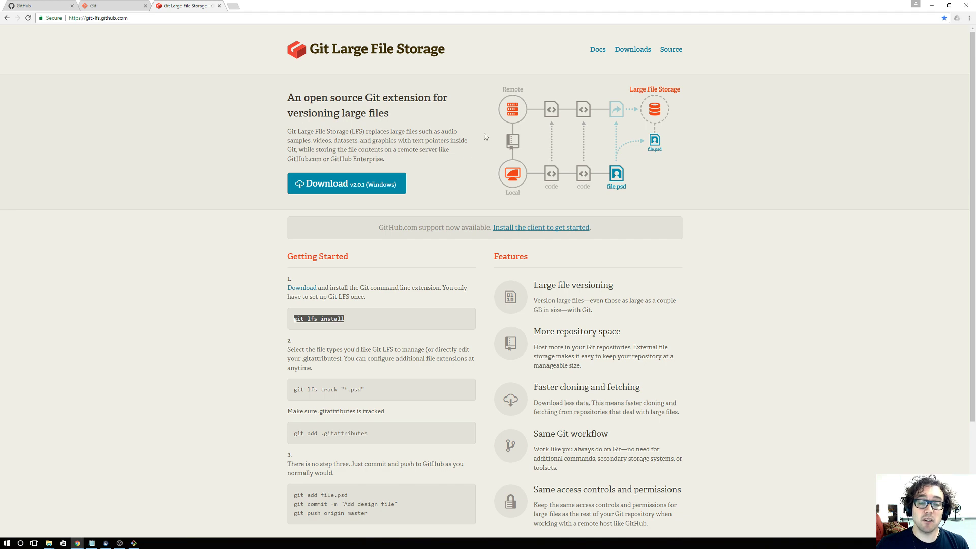
pyautogui.click(931, 5)
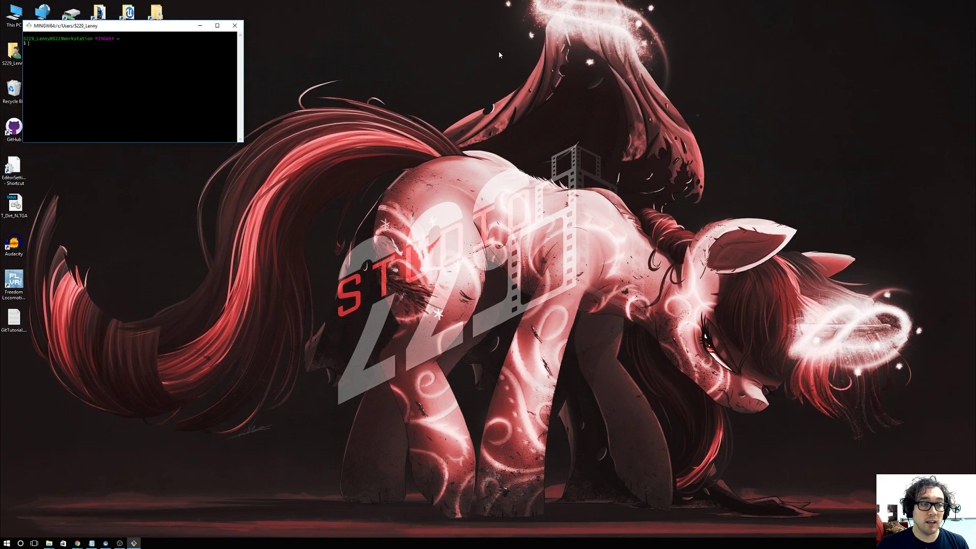
# - Paste "git lfs install" at the Git Bash prompt and close the terminal window
pyautogui.rightClick(152, 60)
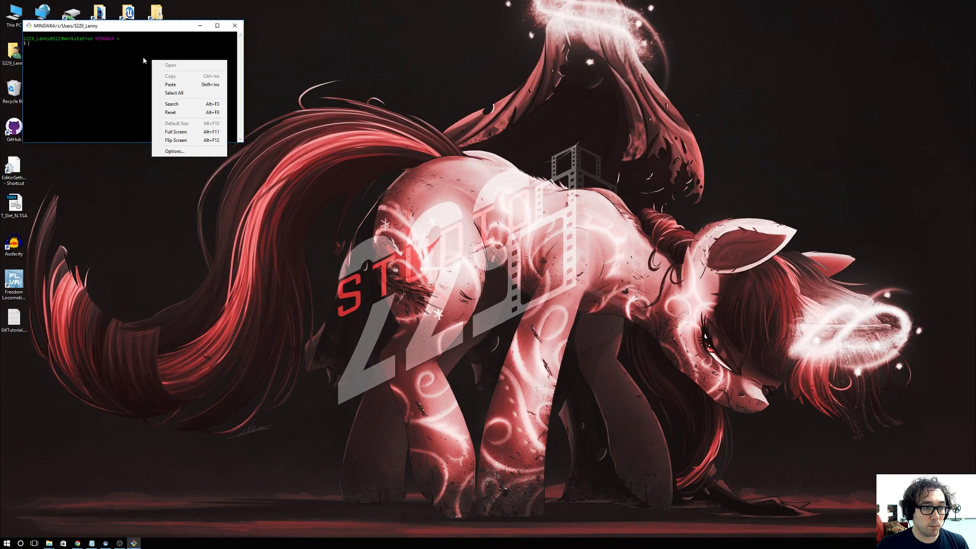
pyautogui.click(90, 29)
pyautogui.moveTo(90, 30); pyautogui.dragTo(193, 93)
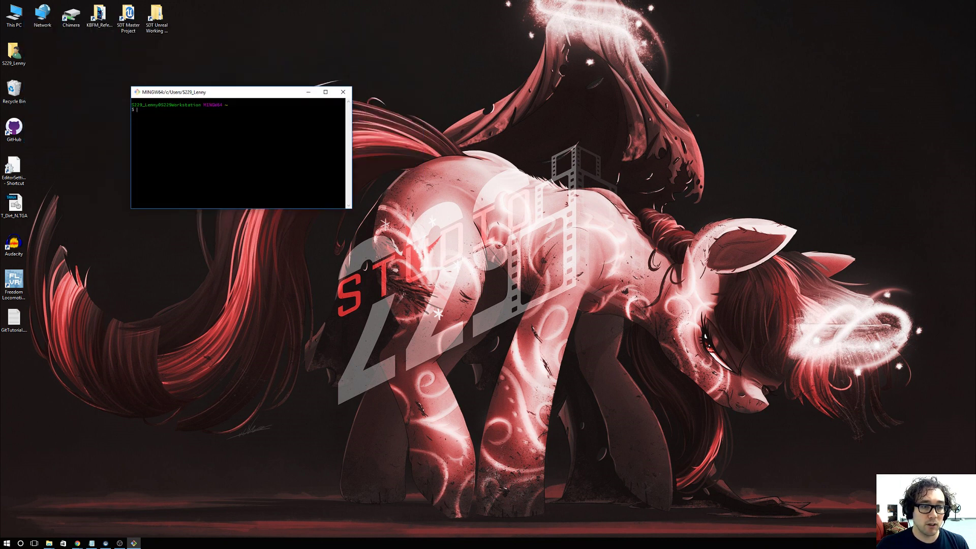
pyautogui.rightClick(232, 133)
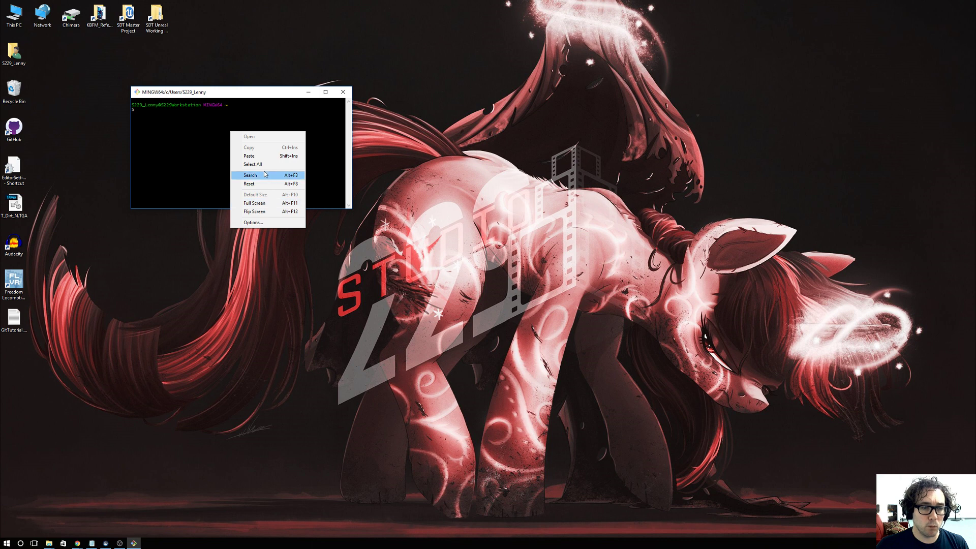
pyautogui.click(265, 156)
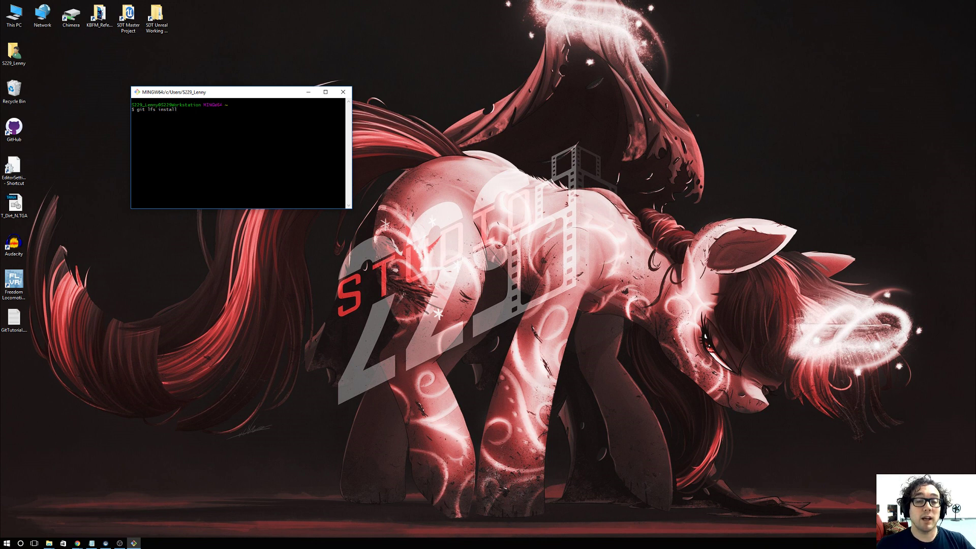
pyautogui.click(342, 93)
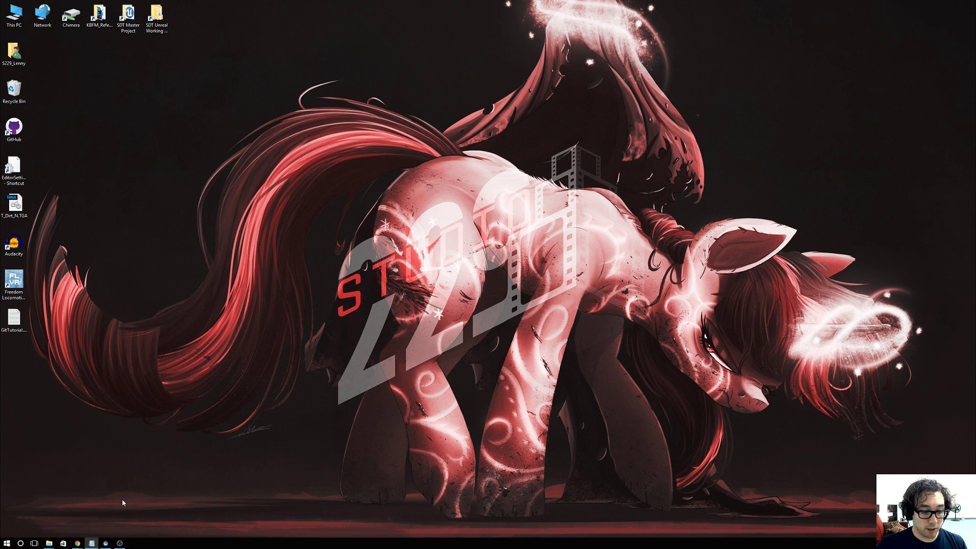
# - Return to the Git Large File Storage browser window, search for "git desktop" in a new tab, and open the GitHub Desktop site
pyautogui.moveTo(77, 542)
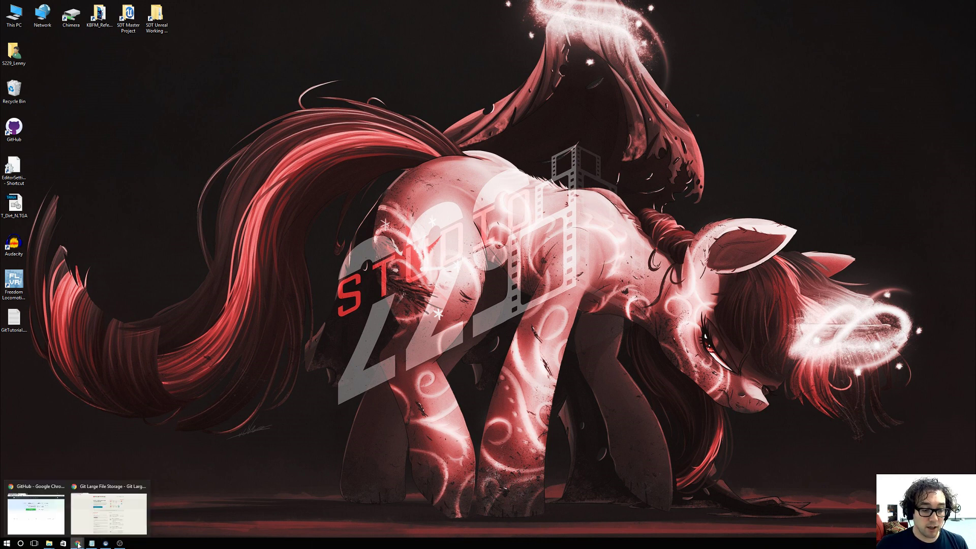
pyautogui.click(102, 517)
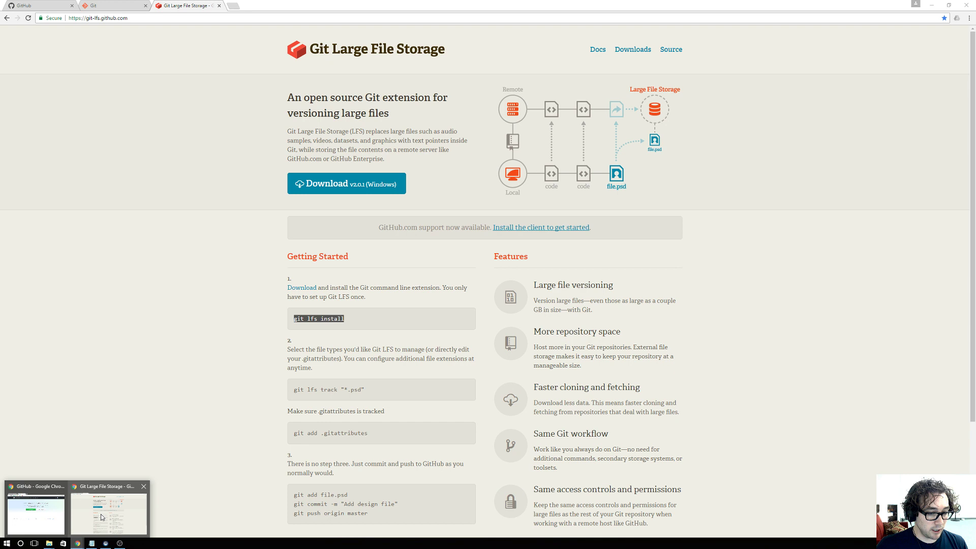
pyautogui.click(231, 5)
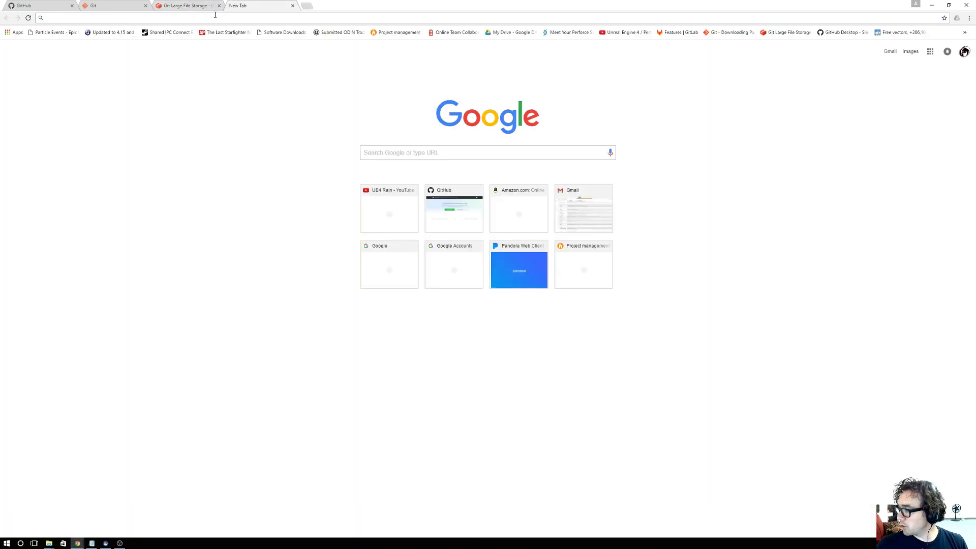
pyautogui.write('git desktop')
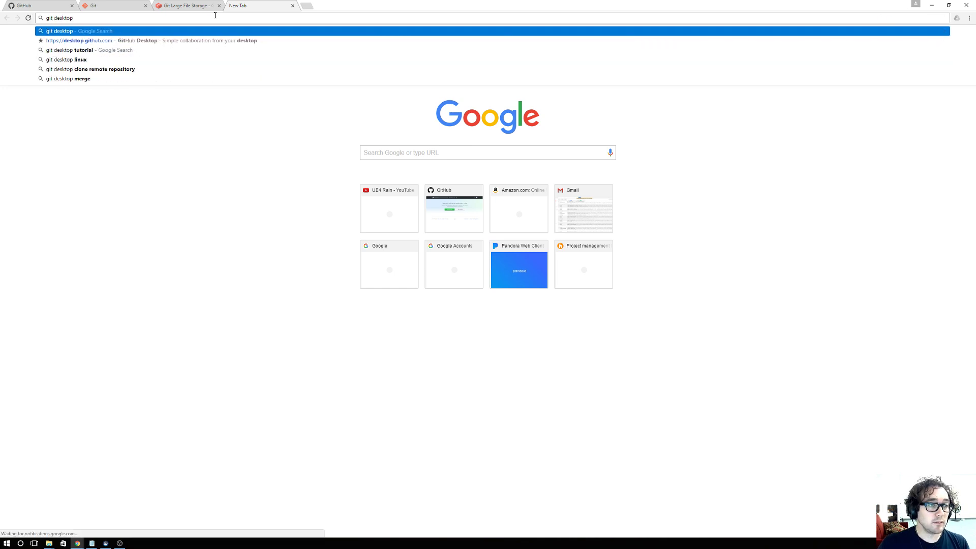
pyautogui.press('Return')
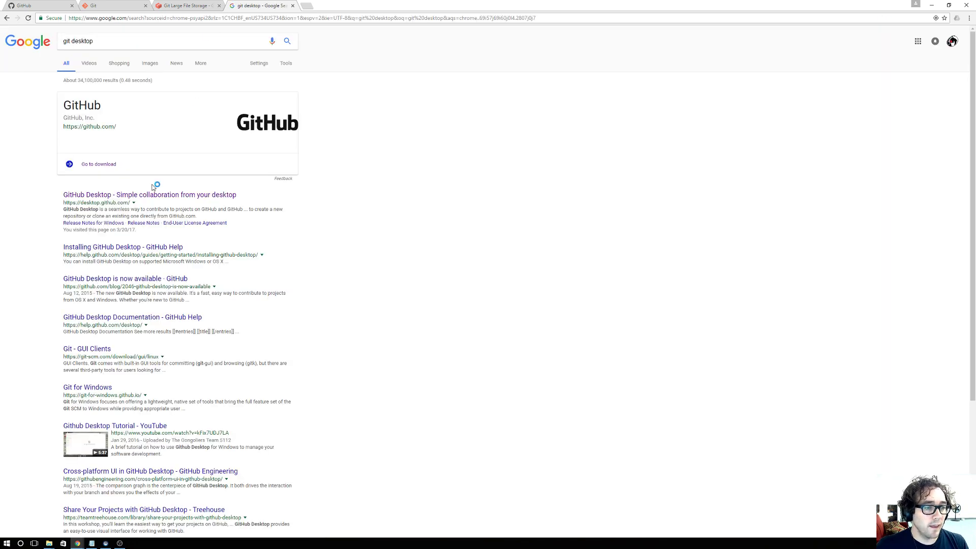
pyautogui.click(141, 199)
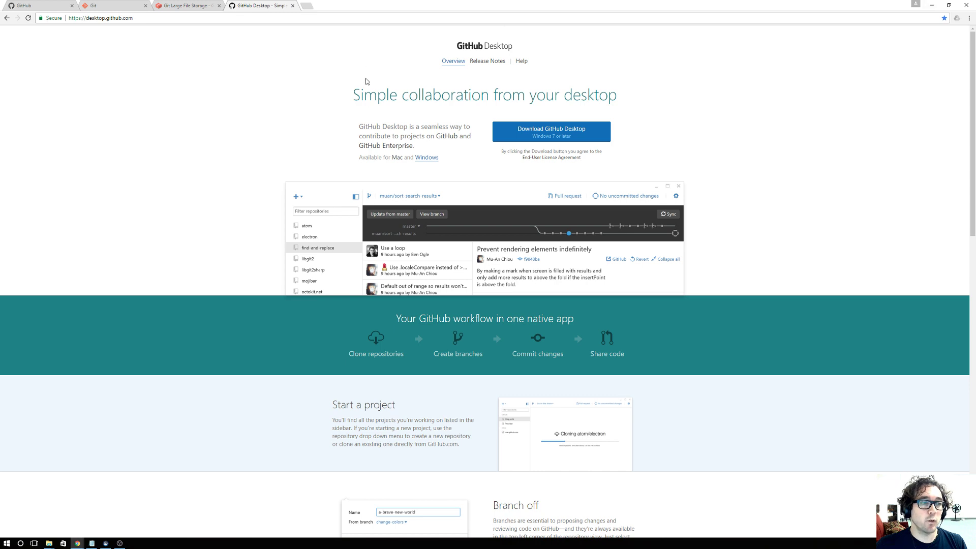
# - Open the repositories list of the signed-in GitHub profile and move the browser window off this screen
pyautogui.click(46, 4)
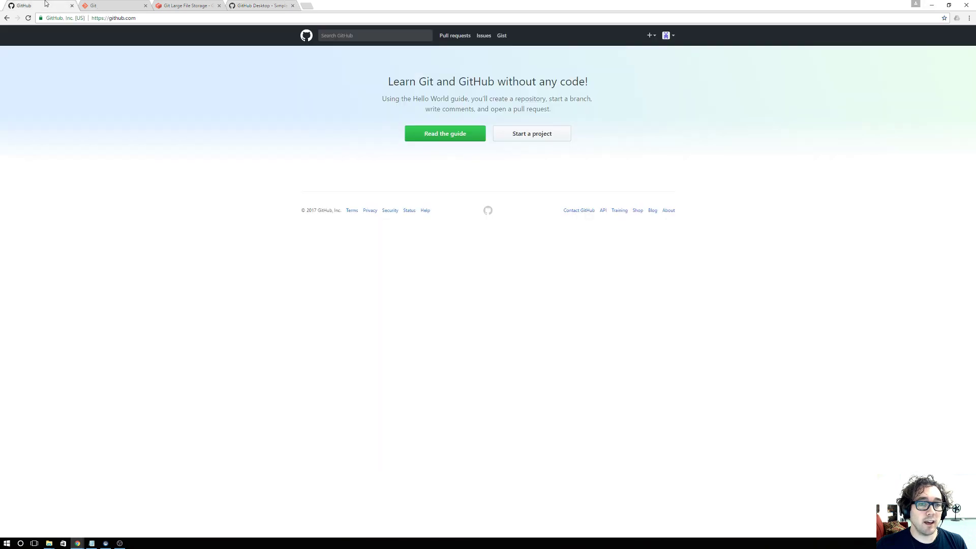
pyautogui.click(674, 37)
pyautogui.click(638, 80)
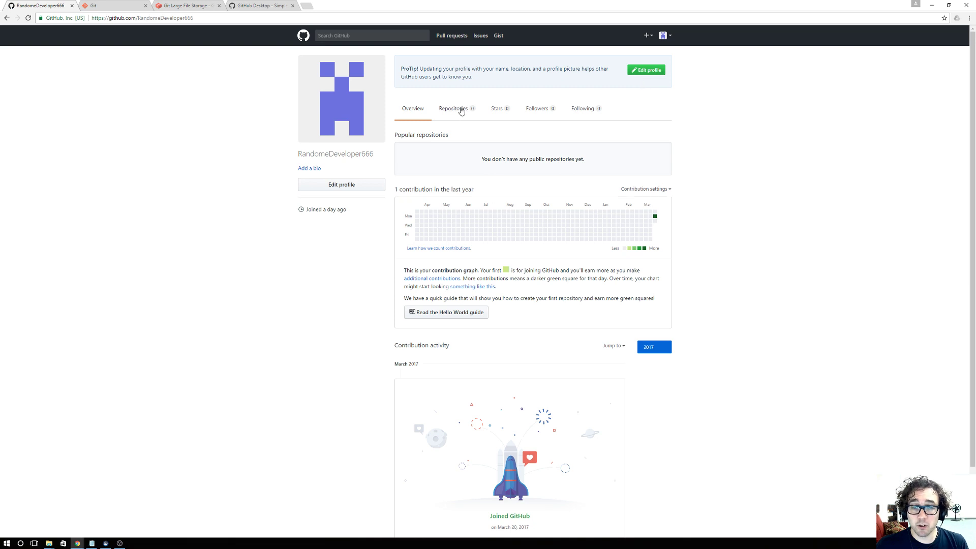
pyautogui.click(460, 111)
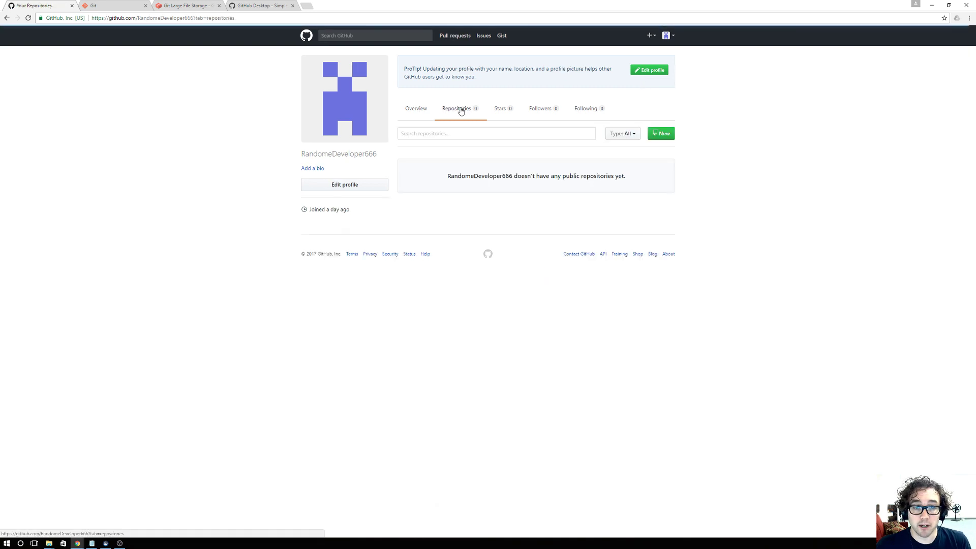
pyautogui.moveTo(554, 4); pyautogui.dragTo(975, 46)
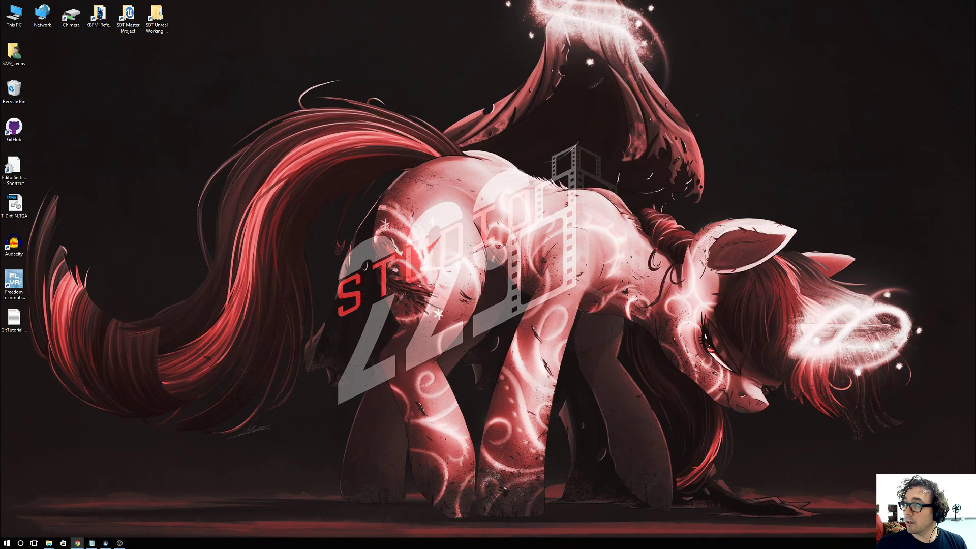
# - Open the Epic Games Launcher and launch Unreal Engine 4.15.1
pyautogui.click(7, 543)
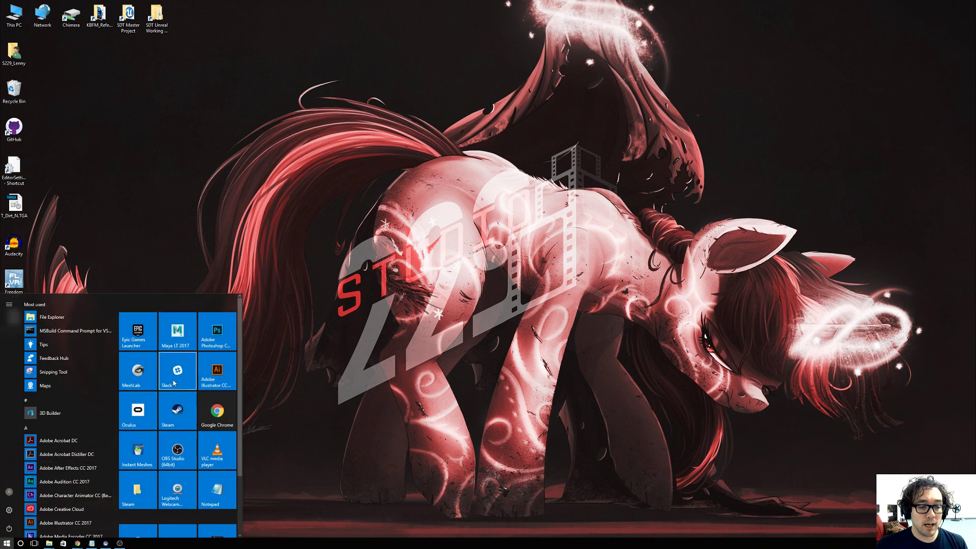
pyautogui.click(143, 334)
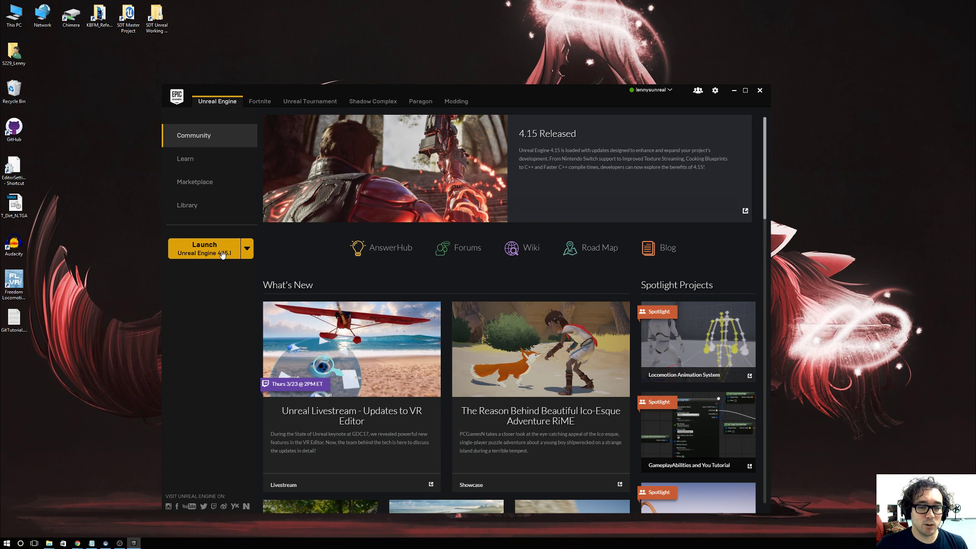
pyautogui.click(222, 253)
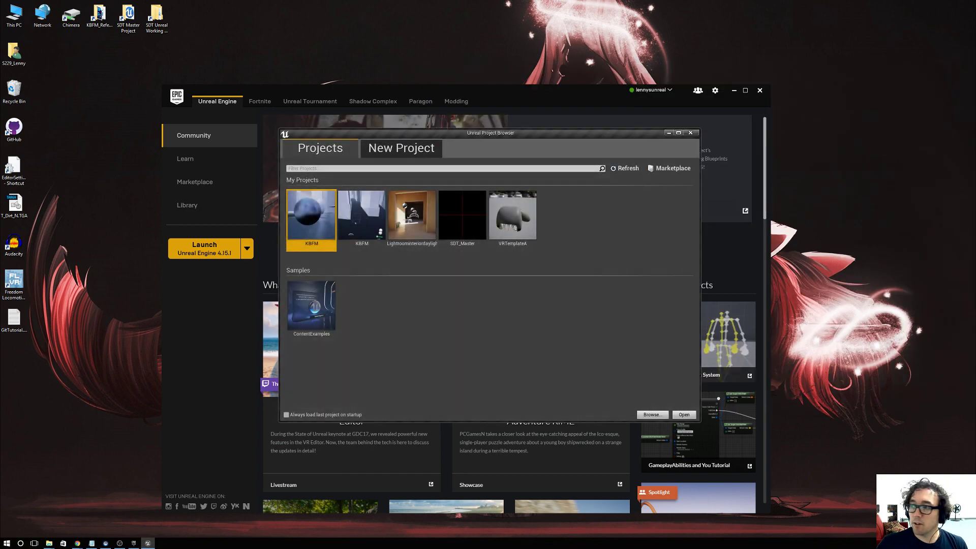
# - Bring up the GitHub repositories page for a look, and move its browser window back off this screen
pyautogui.hotkey('alt', 'Tab')
pyautogui.moveTo(782, 57); pyautogui.dragTo(496, 60)
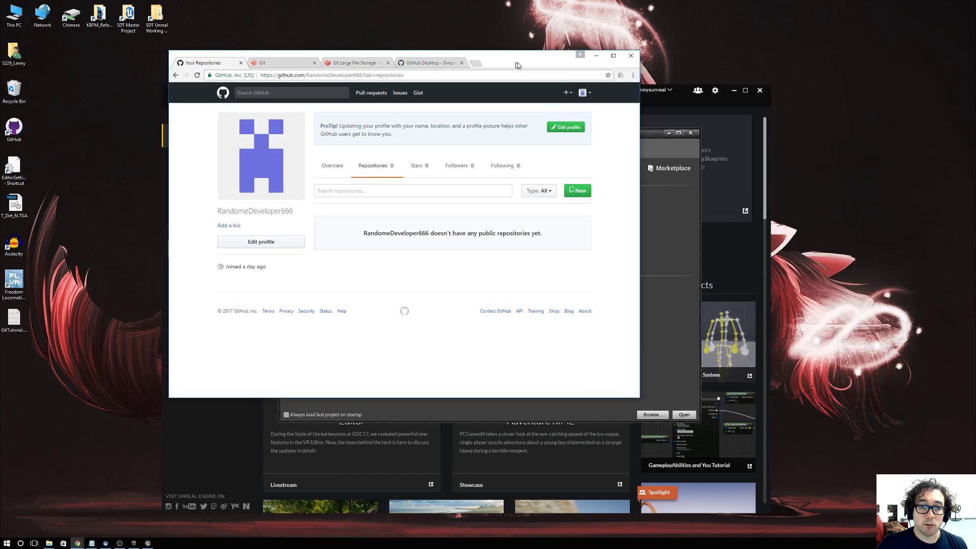
pyautogui.moveTo(536, 65); pyautogui.dragTo(975, 66)
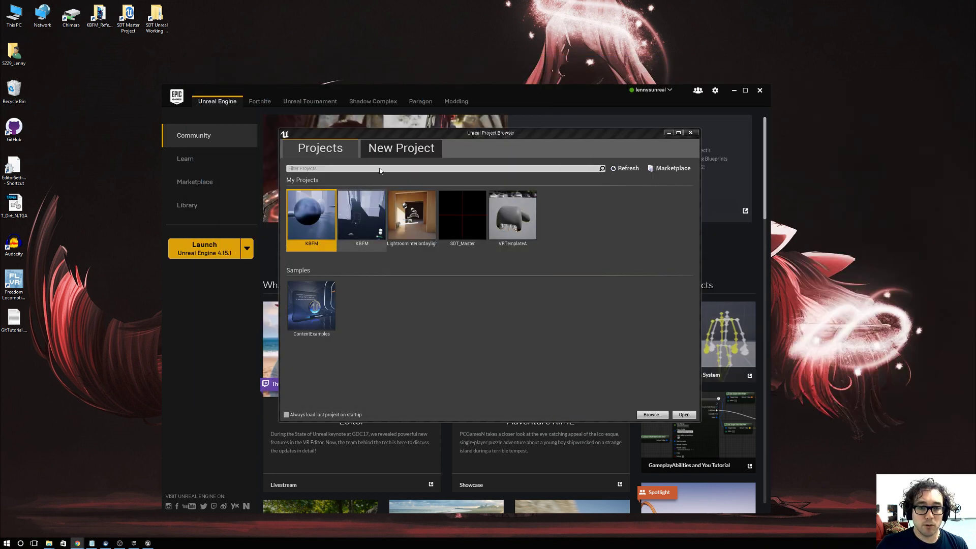
# - Create a new Blank Blueprint project named MyFirstGit in the D:\Unreal Projects folder
pyautogui.click(399, 147)
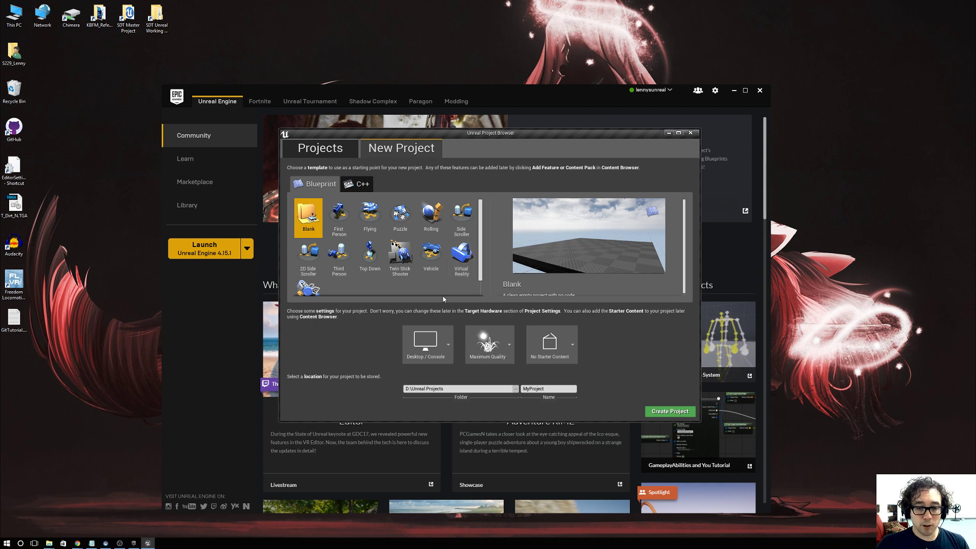
pyautogui.click(538, 388)
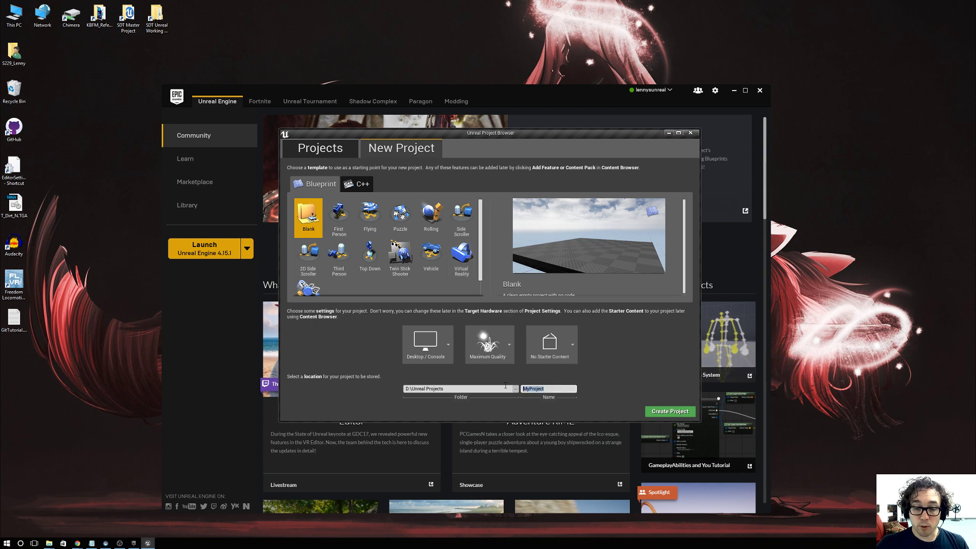
pyautogui.write('MYFirstGit')
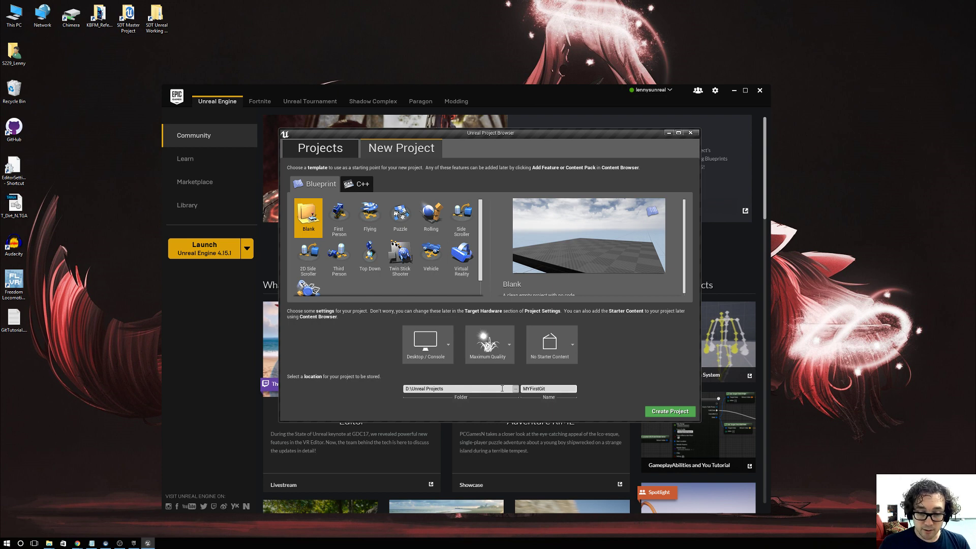
pyautogui.press('Delete')
pyautogui.write('y')
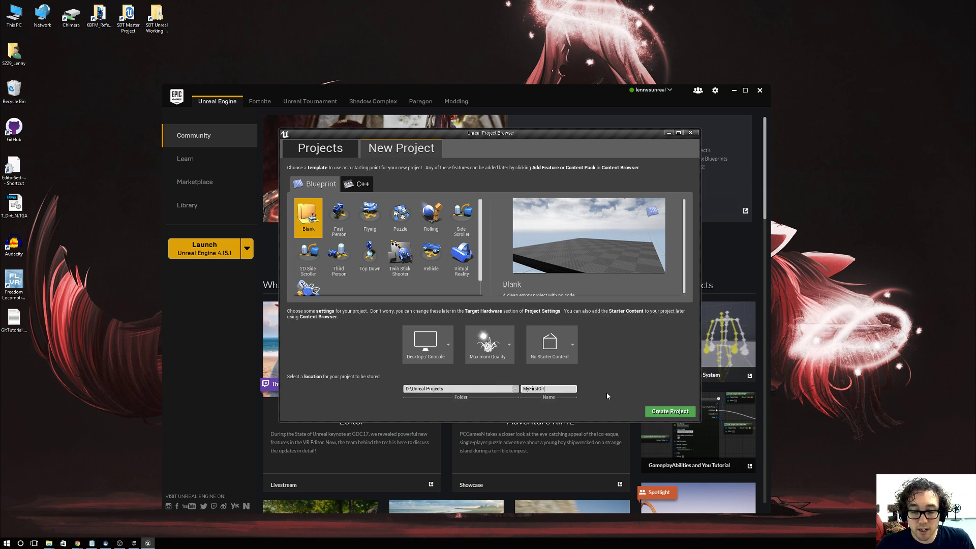
pyautogui.click(463, 388)
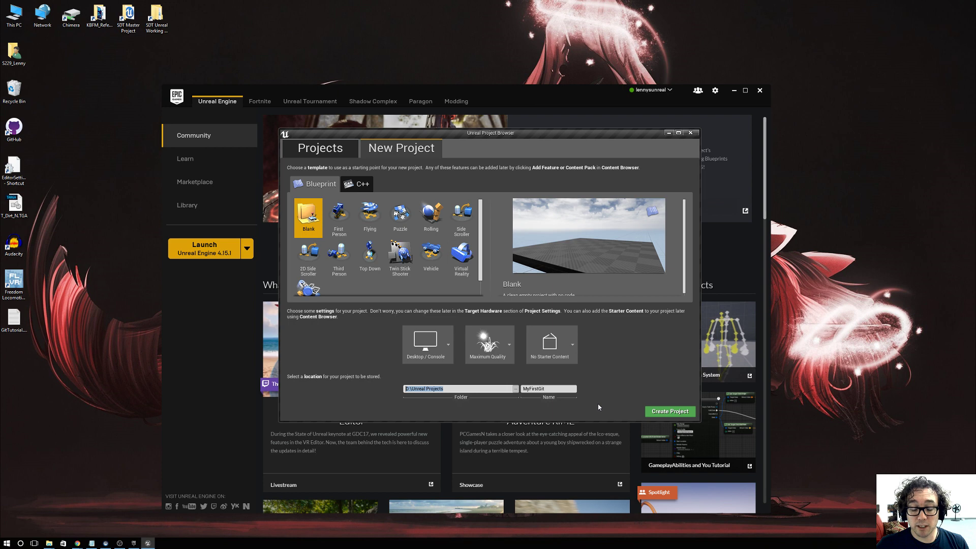
pyautogui.click(670, 414)
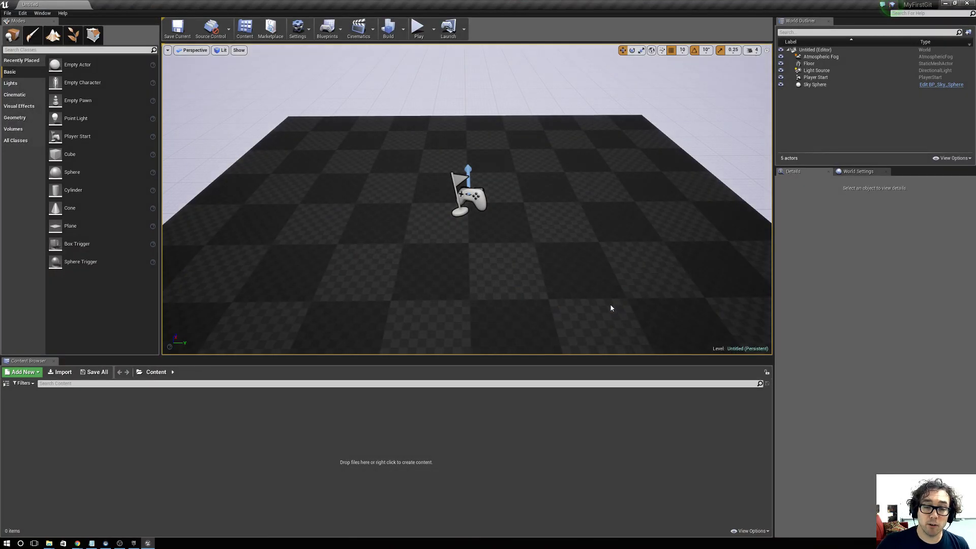
pyautogui.moveTo(559, 234)
pyautogui.mouseDown()
pyautogui.moveTo(567, 211)
pyautogui.moveTo(559, 235)
pyautogui.mouseUp()
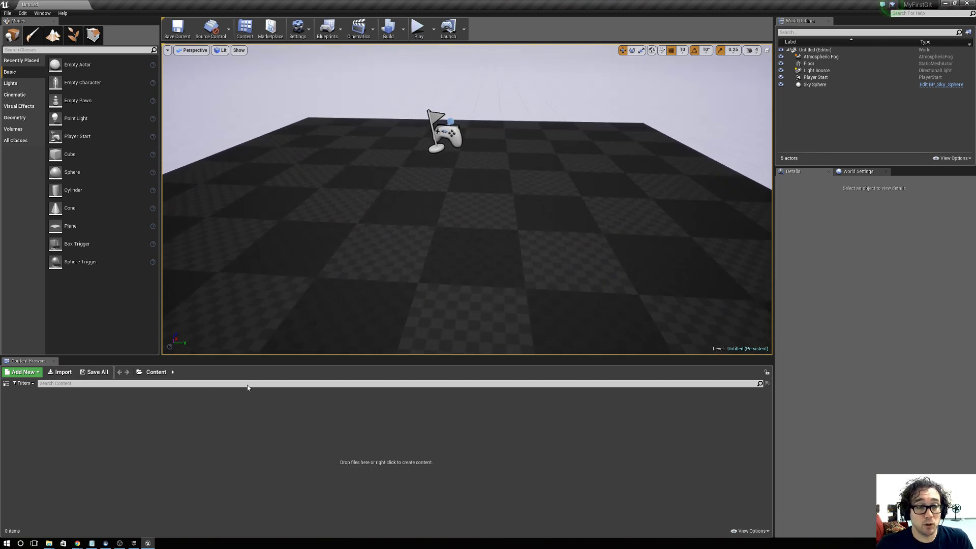
pyautogui.click(229, 30)
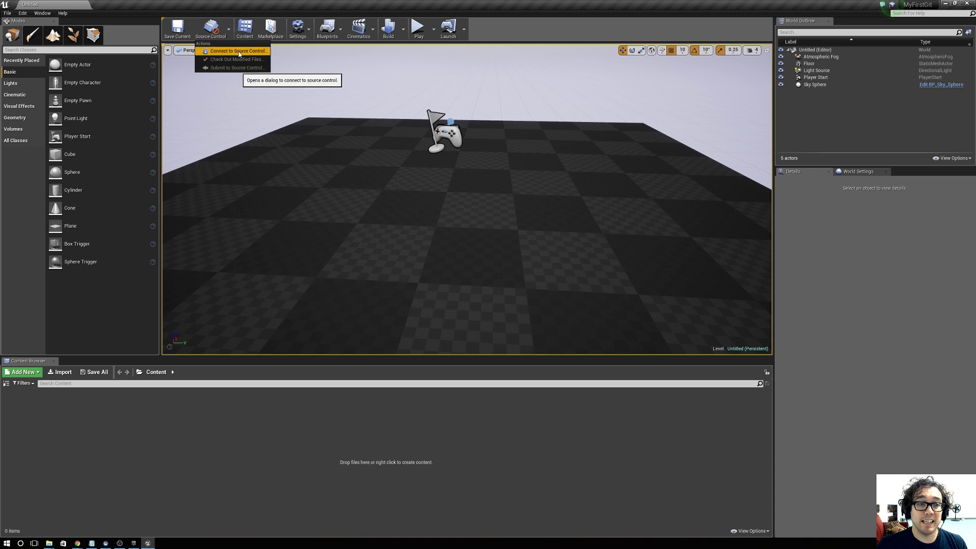
pyautogui.click(238, 52)
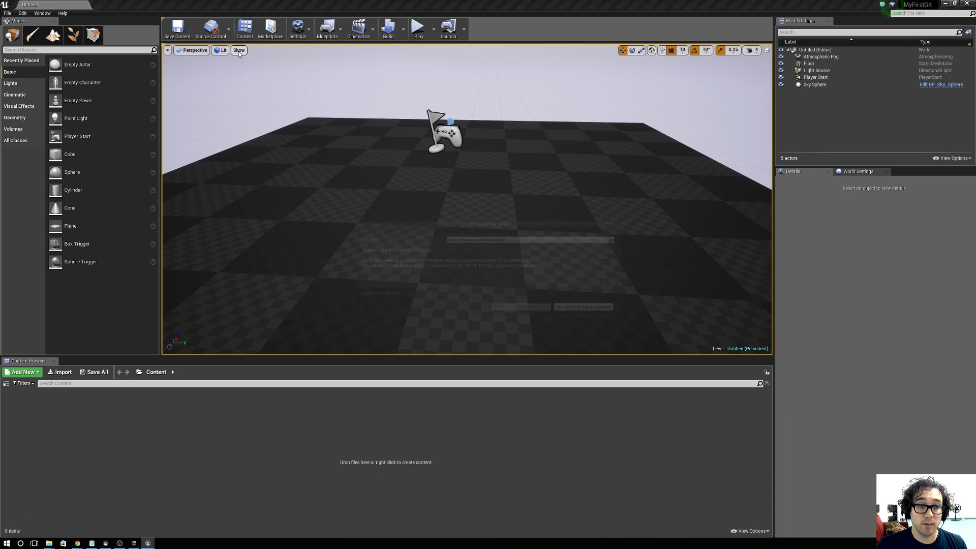
pyautogui.click(505, 239)
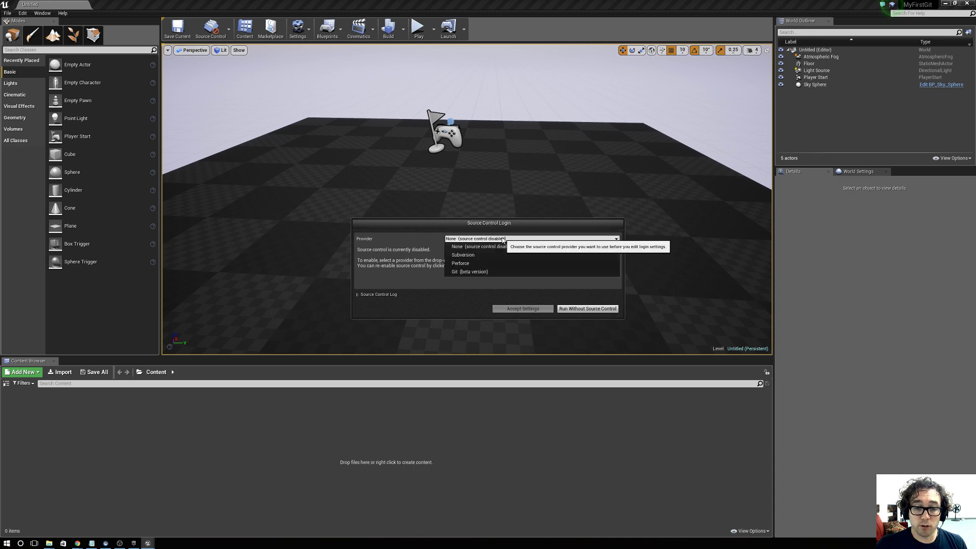
pyautogui.click(484, 271)
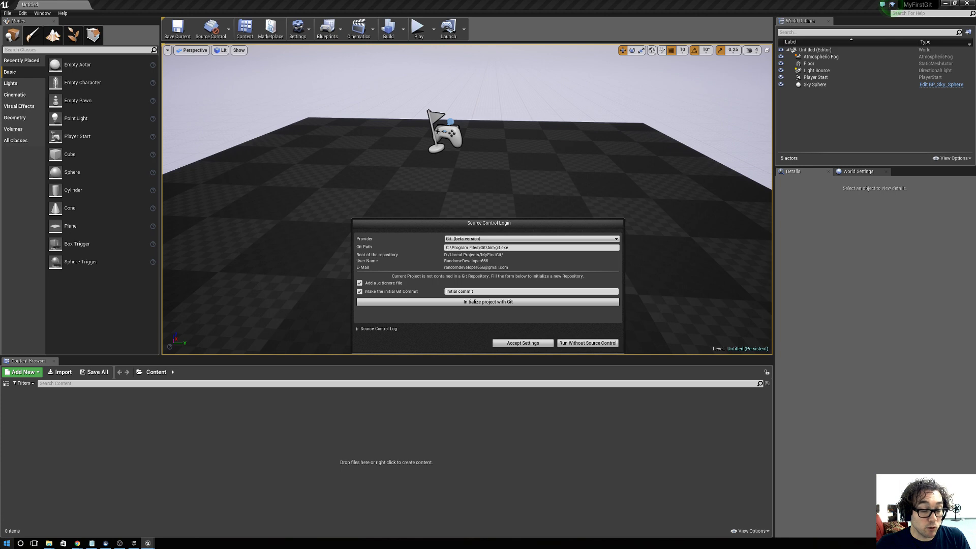
pyautogui.press('super')
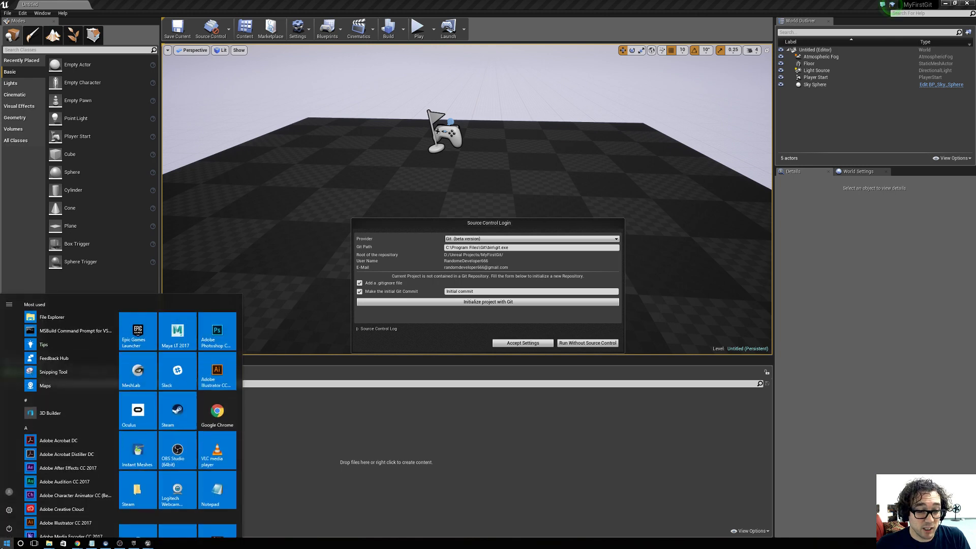
pyautogui.click(592, 232)
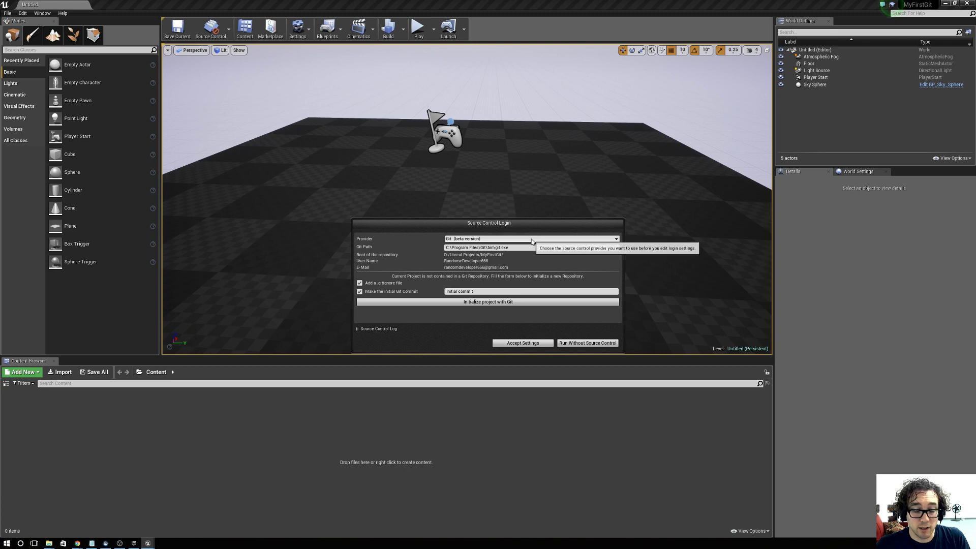
pyautogui.click(572, 343)
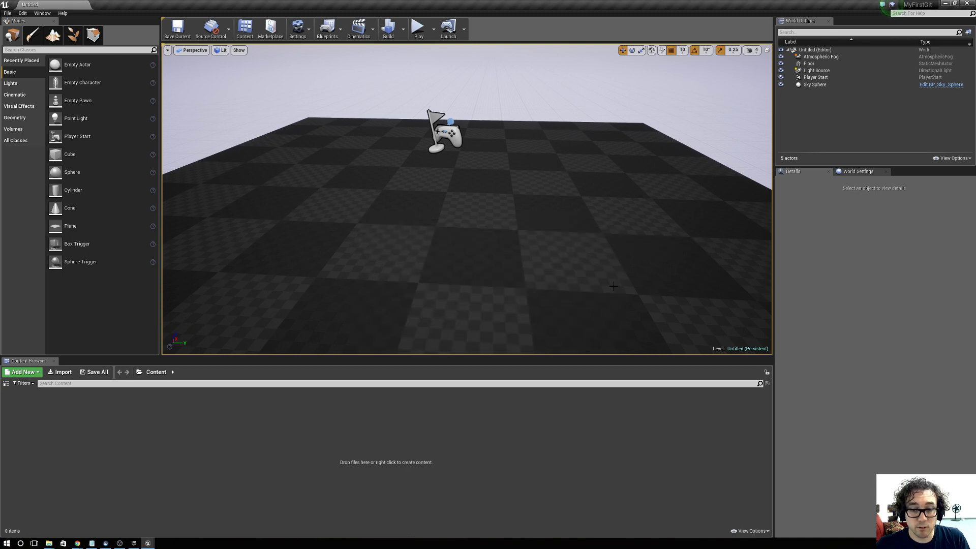
pyautogui.click(967, 3)
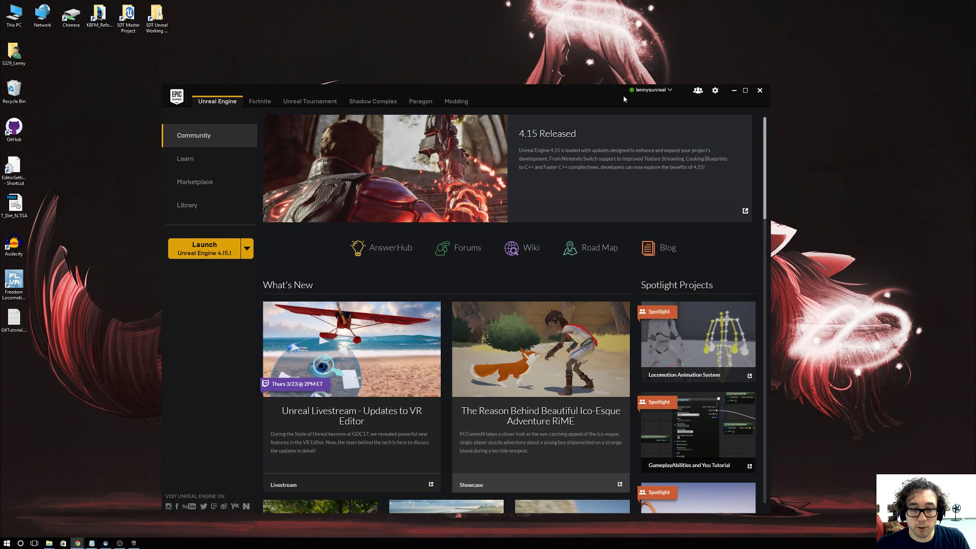
# - Switch to GitHub Desktop and check the signed-in account and git name and e-mail in its options
pyautogui.click(7, 542)
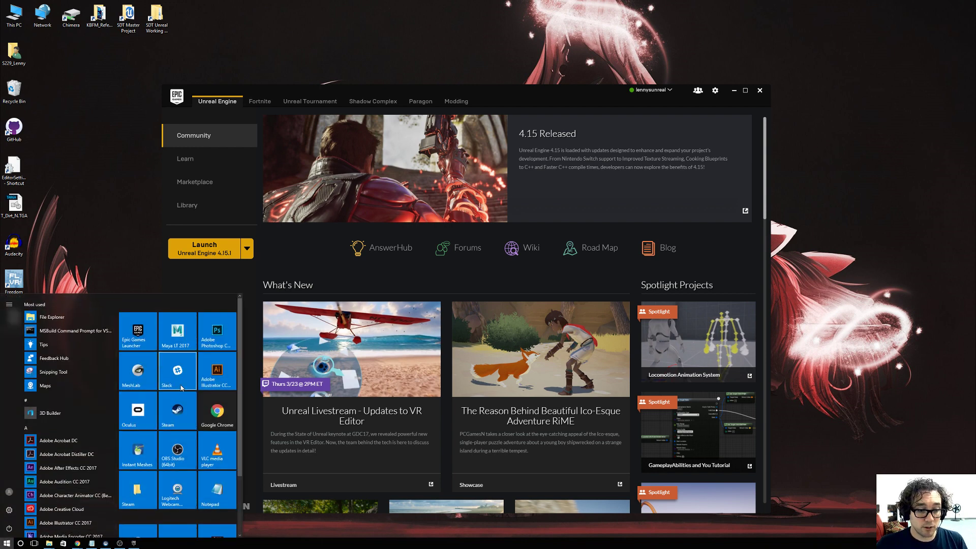
pyautogui.scroll(-2, 181, 388)
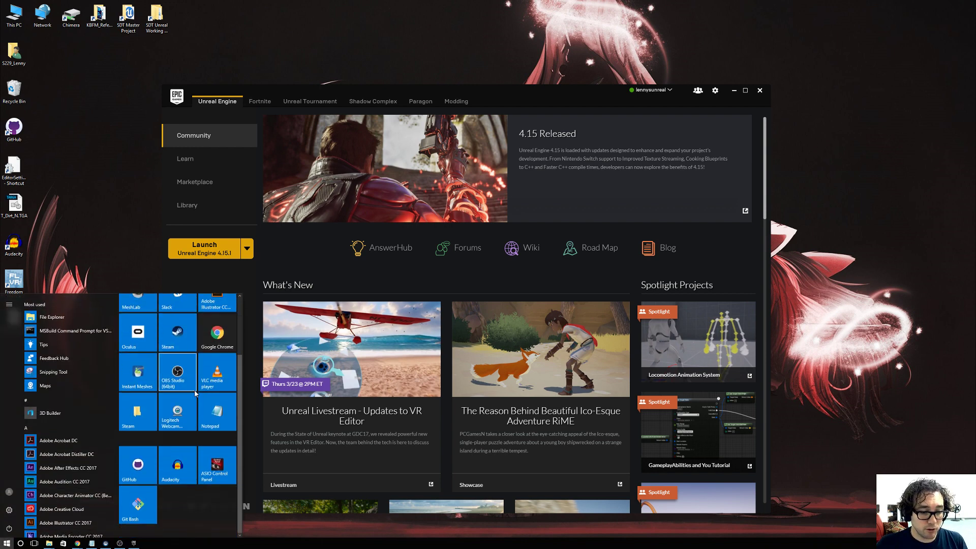
pyautogui.click(142, 471)
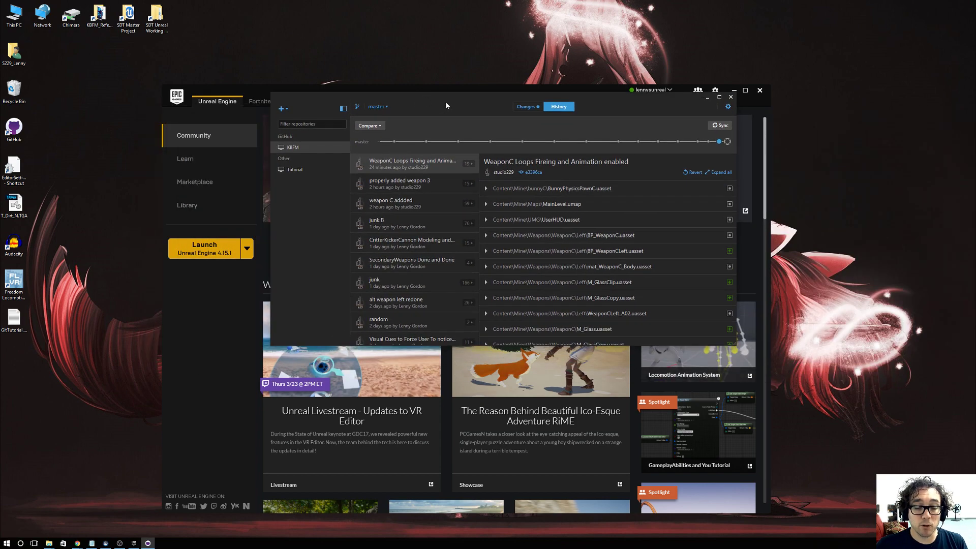
pyautogui.moveTo(446, 105); pyautogui.dragTo(450, 122)
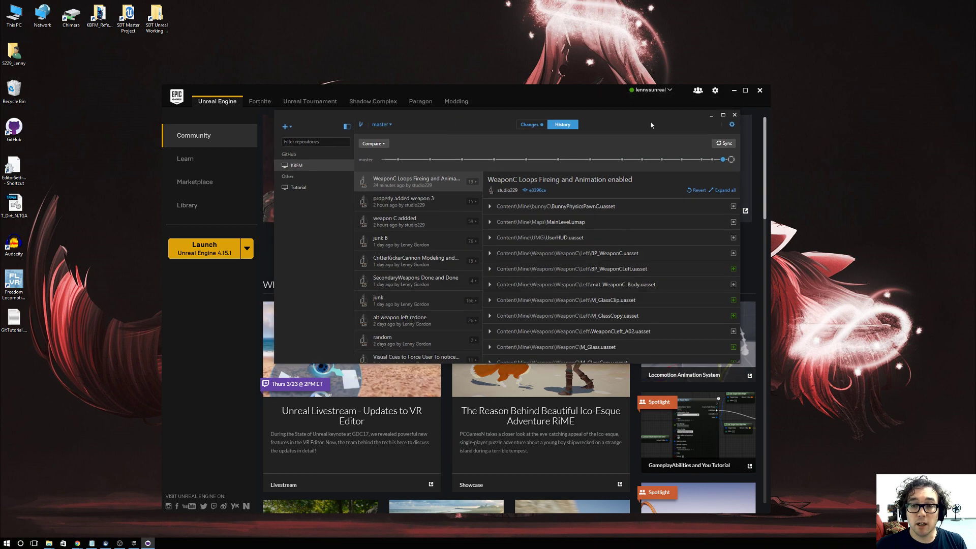
pyautogui.moveTo(626, 122)
pyautogui.mouseDown()
pyautogui.moveTo(548, 140)
pyautogui.moveTo(632, 108)
pyautogui.mouseUp()
pyautogui.click(738, 109)
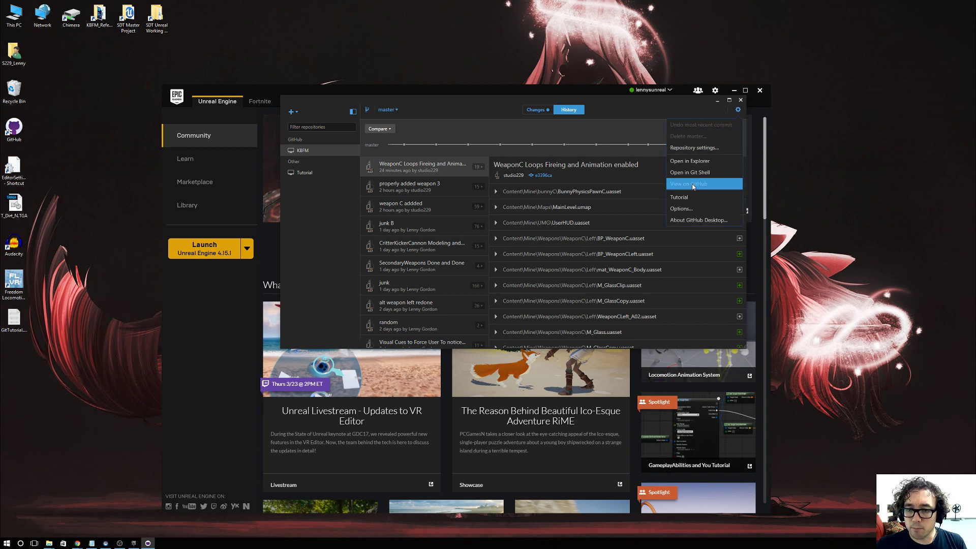
pyautogui.click(691, 209)
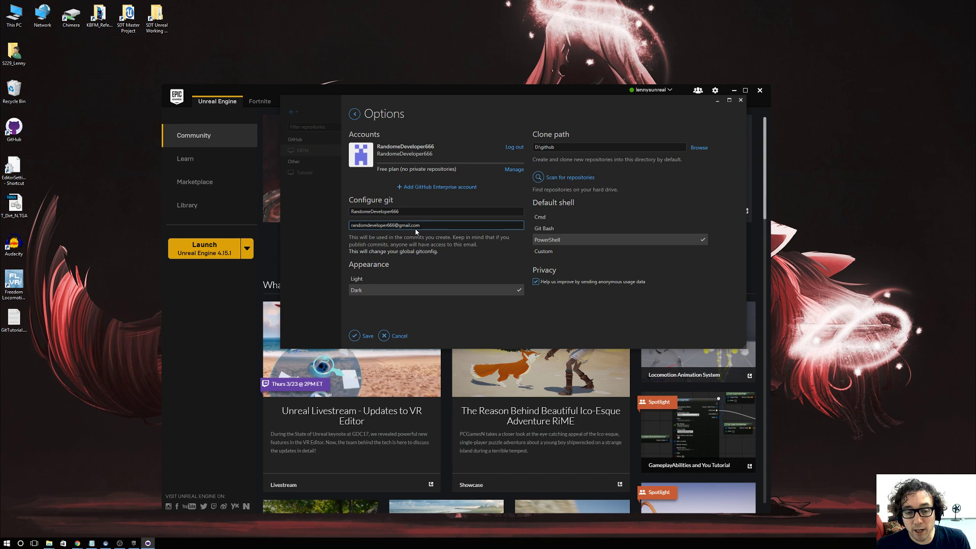
pyautogui.click(355, 114)
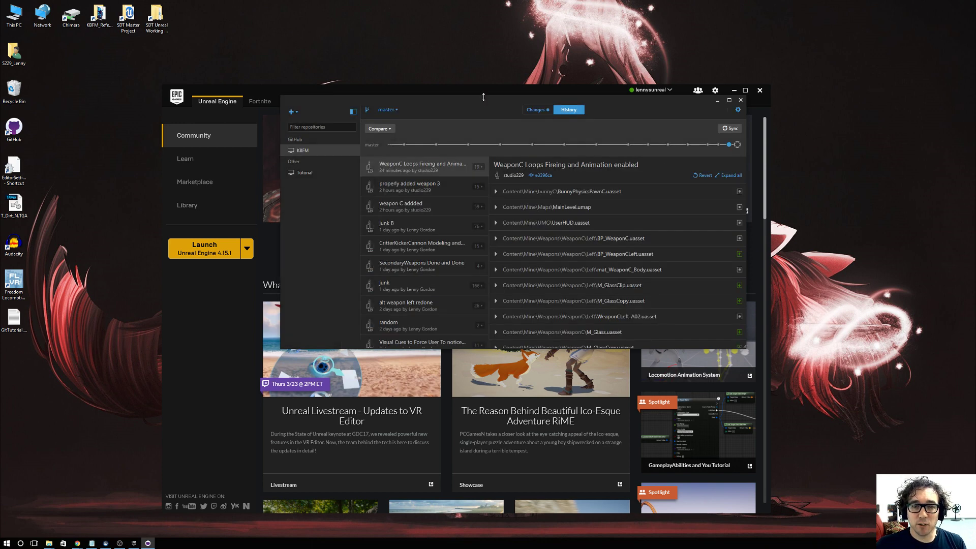
# - Move the GitHub Desktop window off this screen so that only the Epic Games Launcher remains
pyautogui.moveTo(452, 105); pyautogui.dragTo(469, 127)
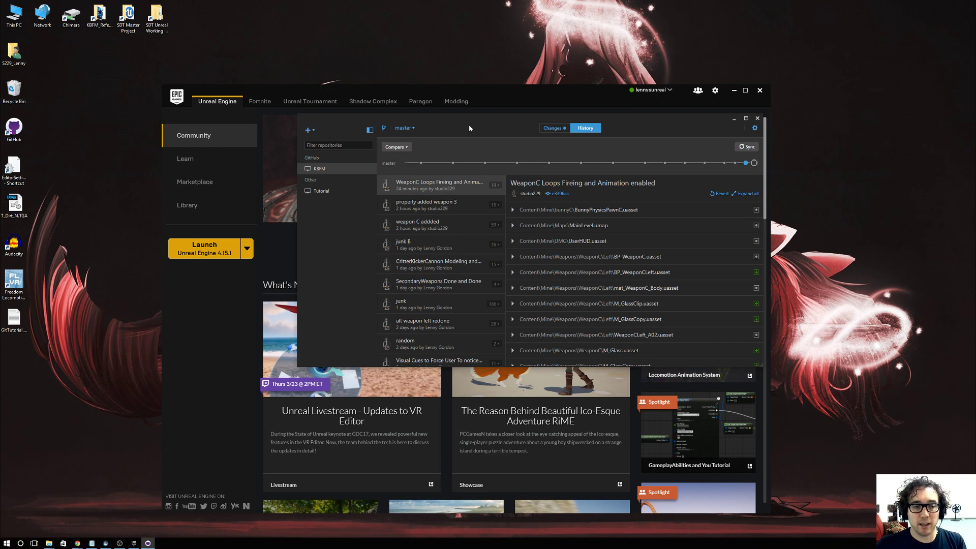
pyautogui.moveTo(468, 124); pyautogui.dragTo(973, 133)
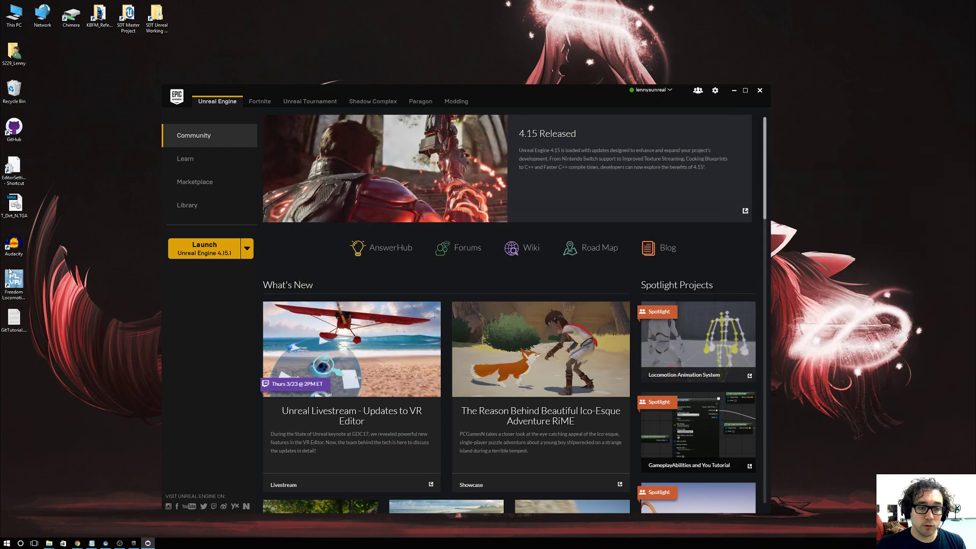
pyautogui.click(212, 250)
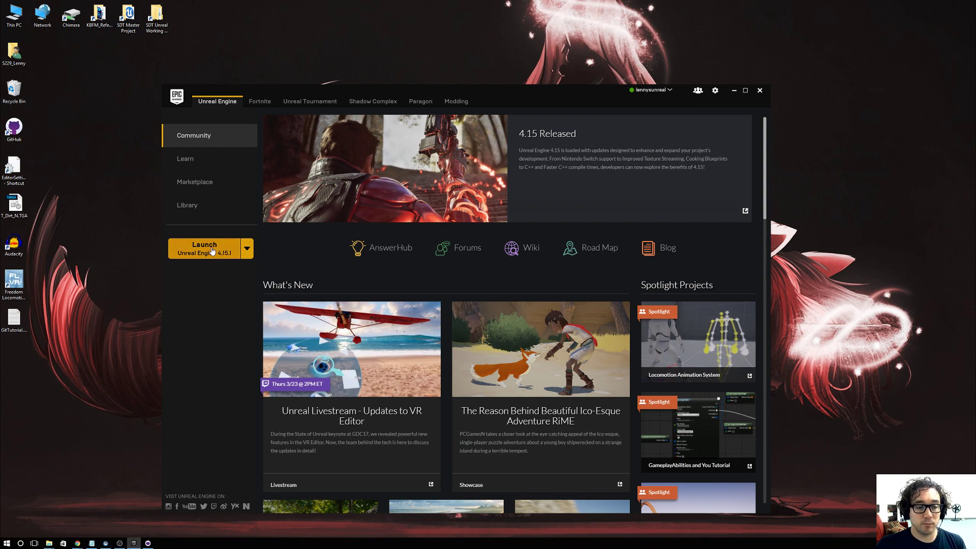
pyautogui.click(148, 543)
pyautogui.moveTo(280, 158); pyautogui.dragTo(559, 159)
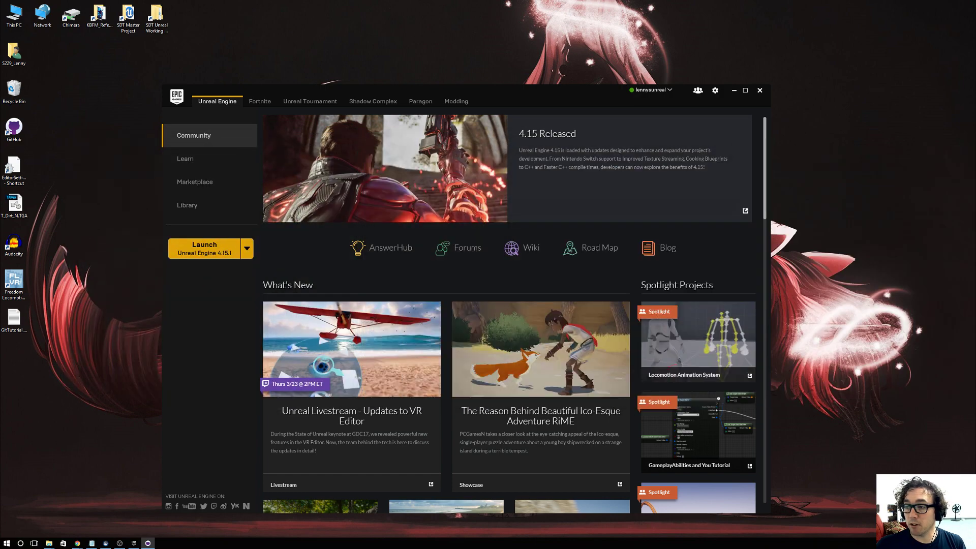
# - Launch Unreal Engine 4.15.1 again and open the MyFirstGit project
pyautogui.click(194, 253)
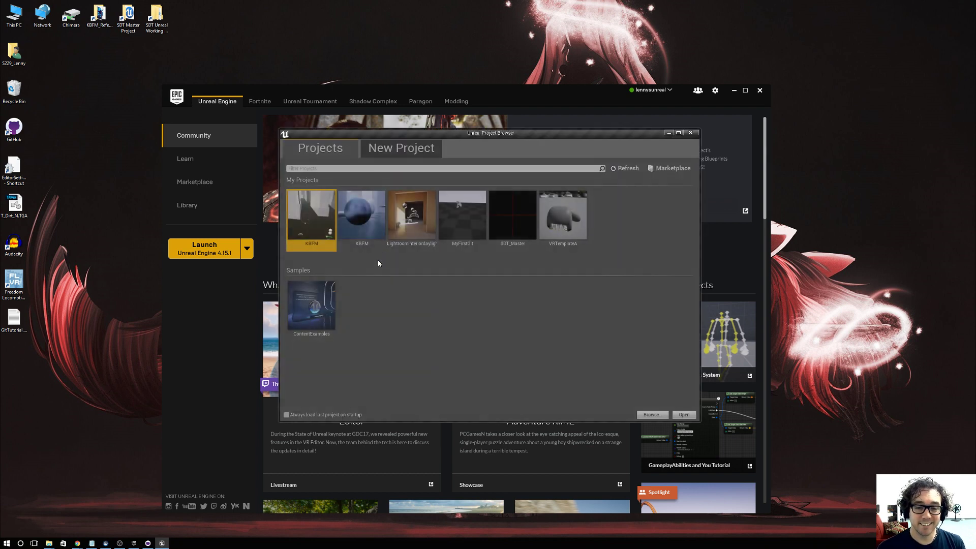
pyautogui.doubleClick(465, 216)
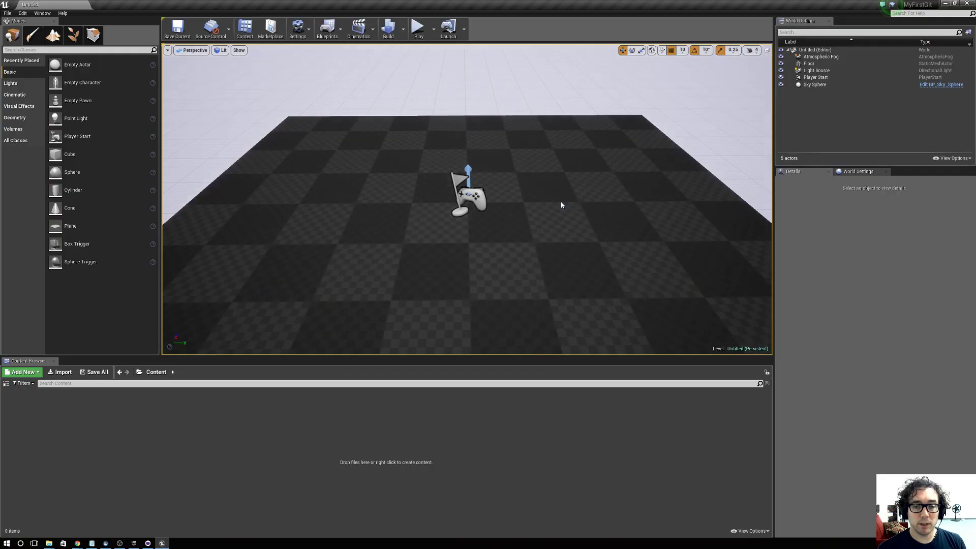
# - Connect the project to Git (beta version) source control, initializing it with a .gitignore file and an initial commit
pyautogui.click(230, 32)
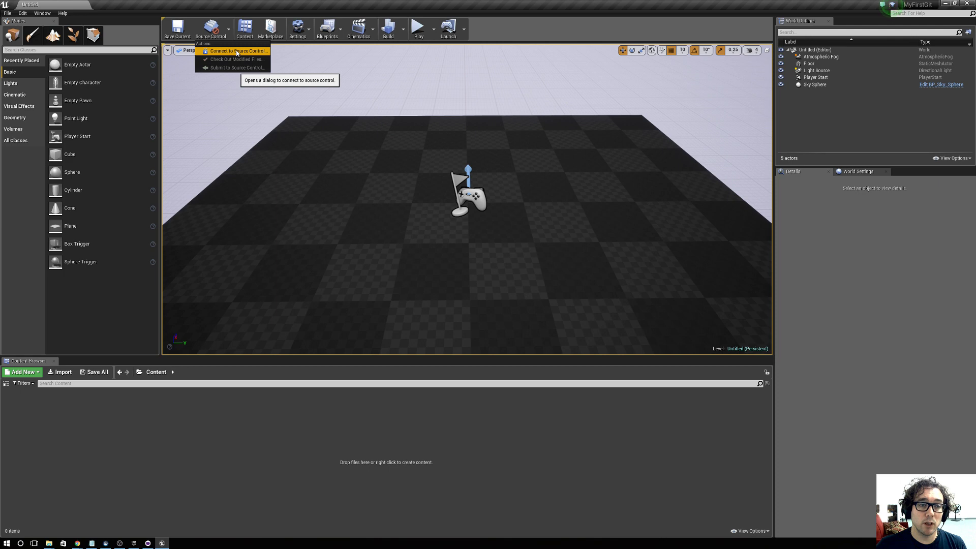
pyautogui.click(237, 51)
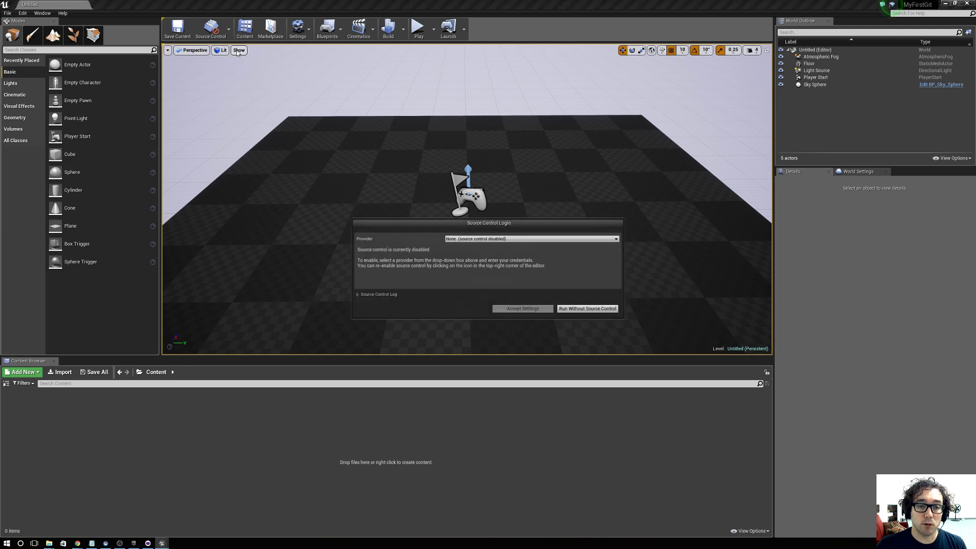
pyautogui.click(476, 239)
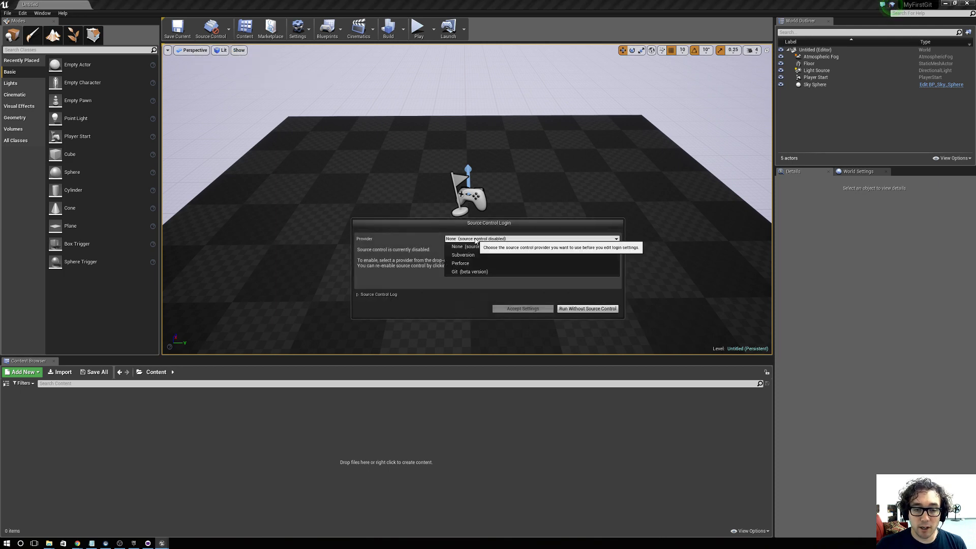
pyautogui.click(473, 271)
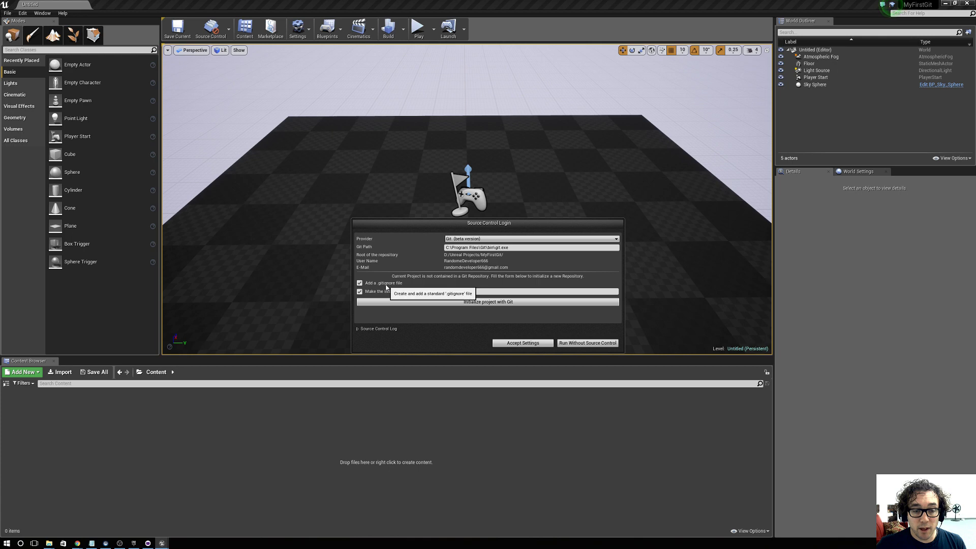
pyautogui.click(495, 303)
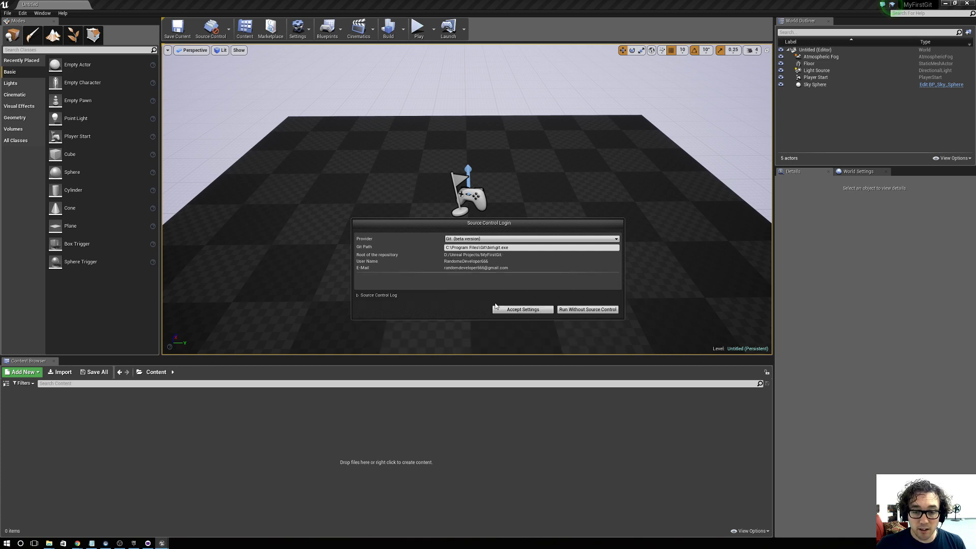
pyautogui.click(514, 310)
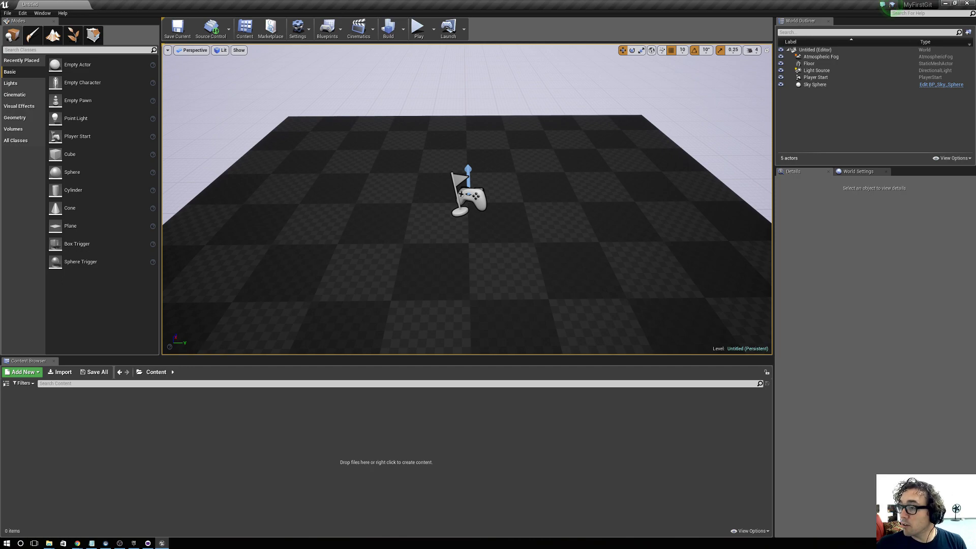
# - Bring GitHub Desktop to the front, restore the Unreal editor to a smaller window, and place the two windows next to each other
pyautogui.hotkey('alt', 'Tab')
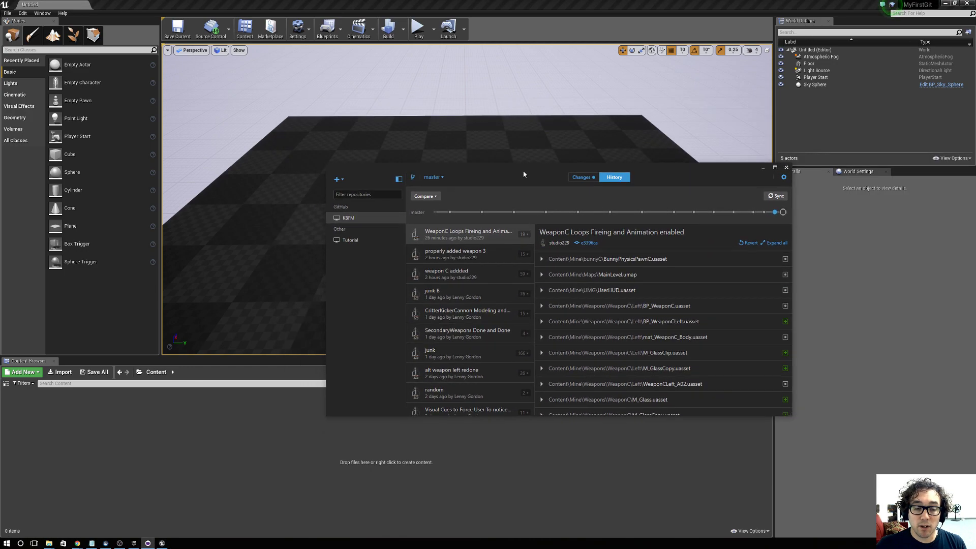
pyautogui.click(524, 45)
pyautogui.moveTo(524, 5); pyautogui.dragTo(266, 33)
pyautogui.click(585, 178)
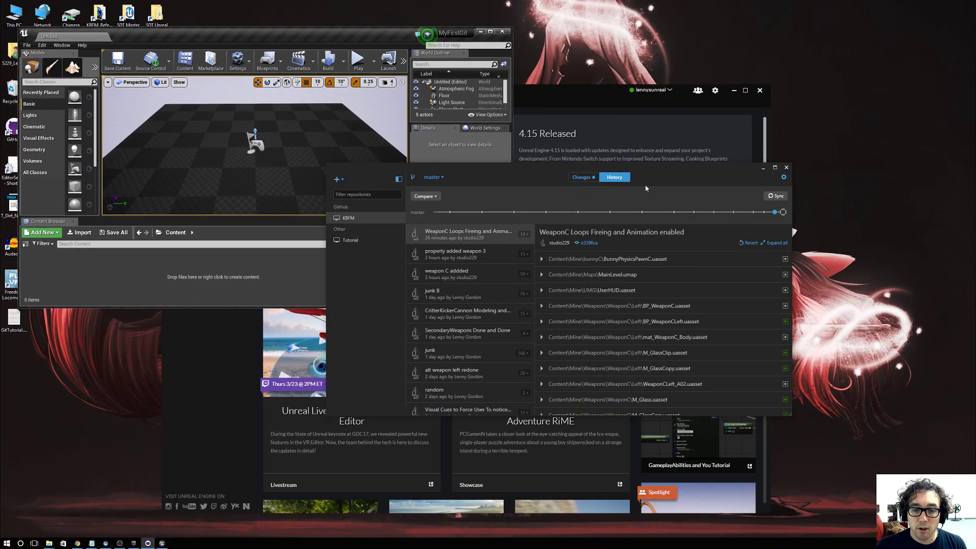
pyautogui.moveTo(710, 180); pyautogui.dragTo(803, 159)
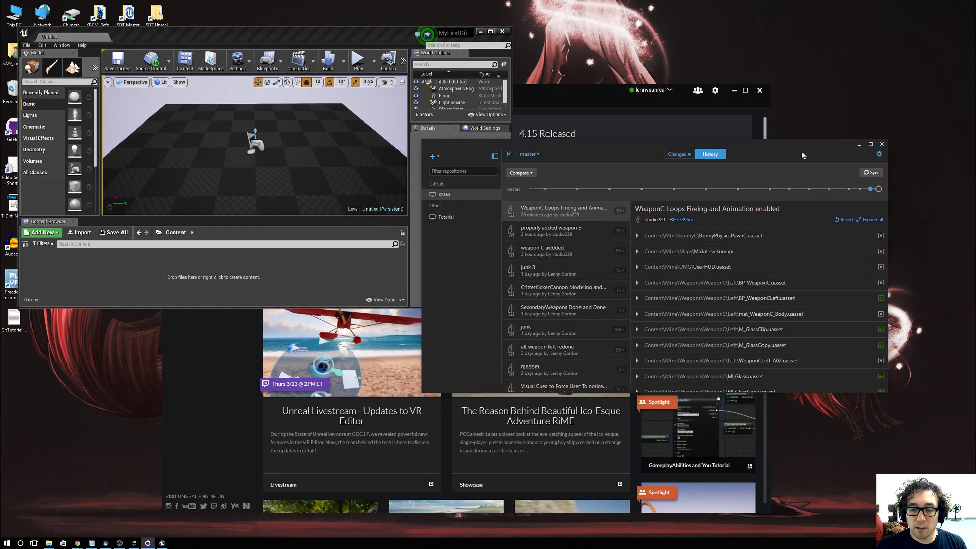
pyautogui.moveTo(623, 158); pyautogui.dragTo(647, 202)
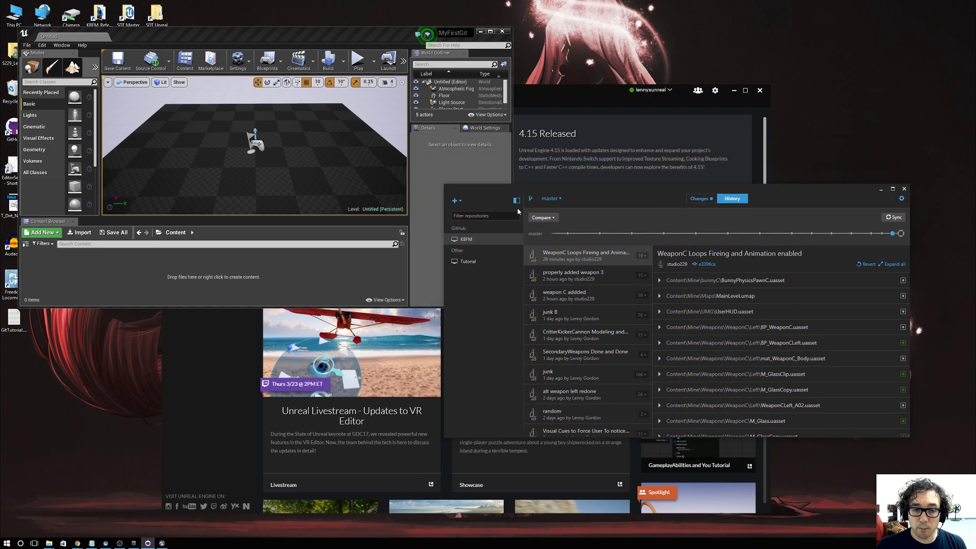
# - Bring the browser's GitHub repositories page onto this screen and arrange it with the Unreal editor and GitHub Desktop so all three windows are visible
pyautogui.click(460, 201)
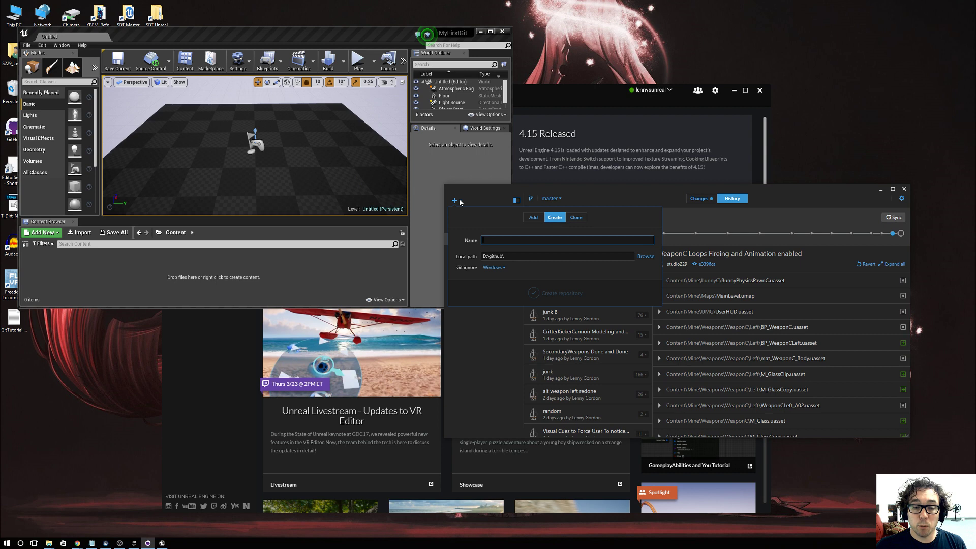
pyautogui.click(533, 218)
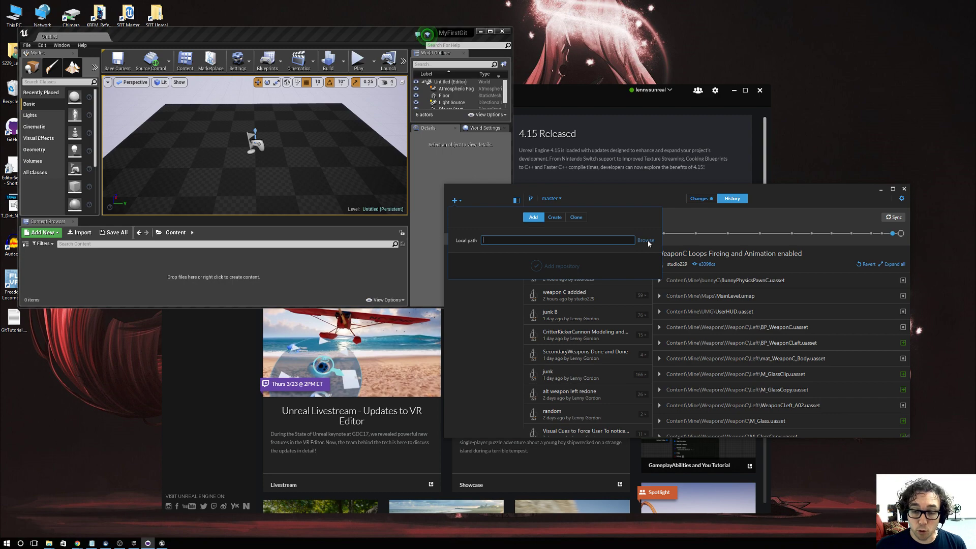
pyautogui.hotkey('alt', 'Tab')
pyautogui.moveTo(915, 93); pyautogui.dragTo(351, 306)
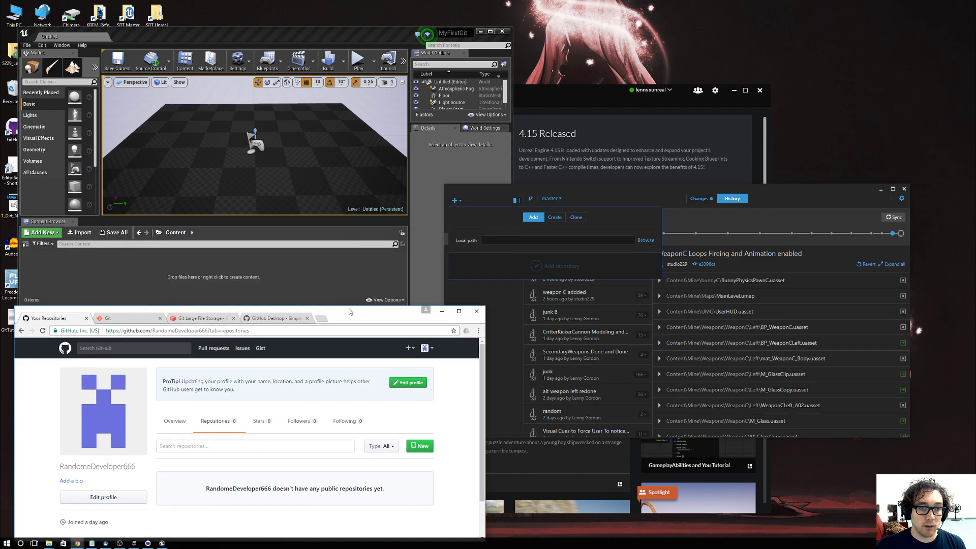
pyautogui.moveTo(280, 38); pyautogui.dragTo(260, 25)
pyautogui.click(616, 196)
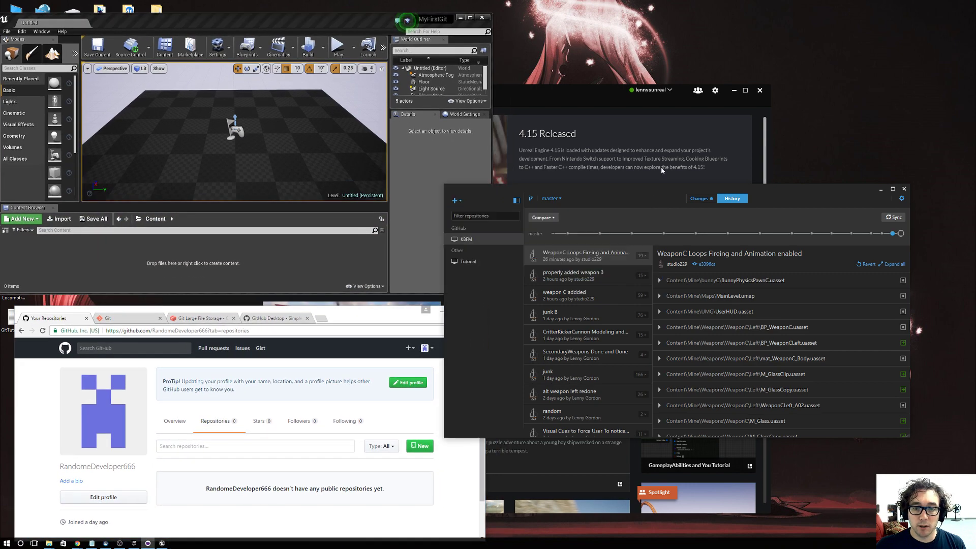
pyautogui.moveTo(616, 197); pyautogui.dragTo(667, 40)
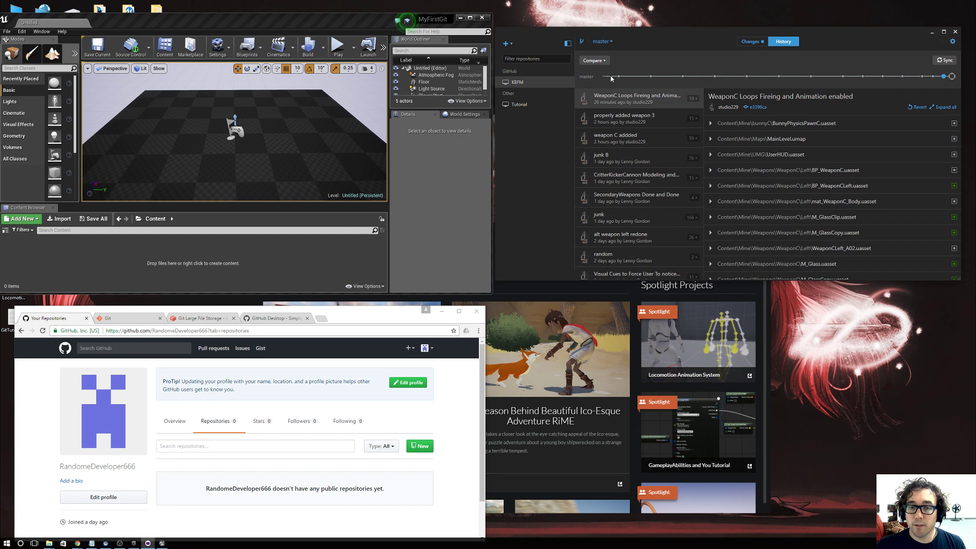
# - Add the existing local repository D:\Unreal Projects\MyFirstGit to GitHub Desktop
pyautogui.click(507, 44)
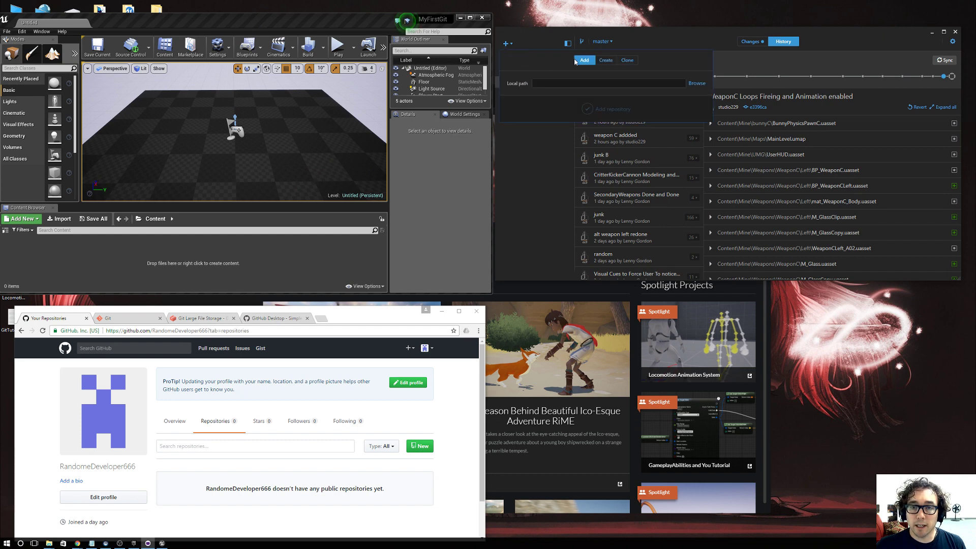
pyautogui.click(697, 83)
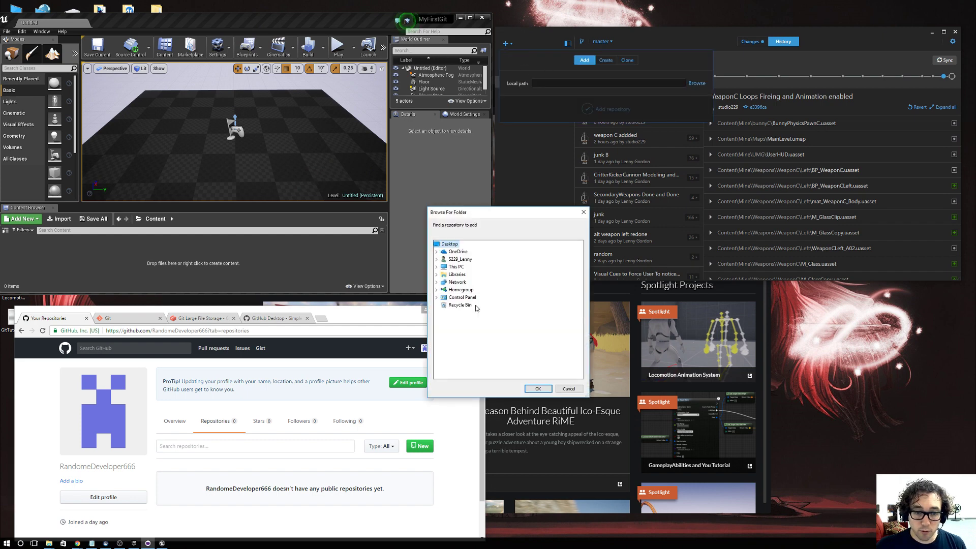
pyautogui.click(436, 266)
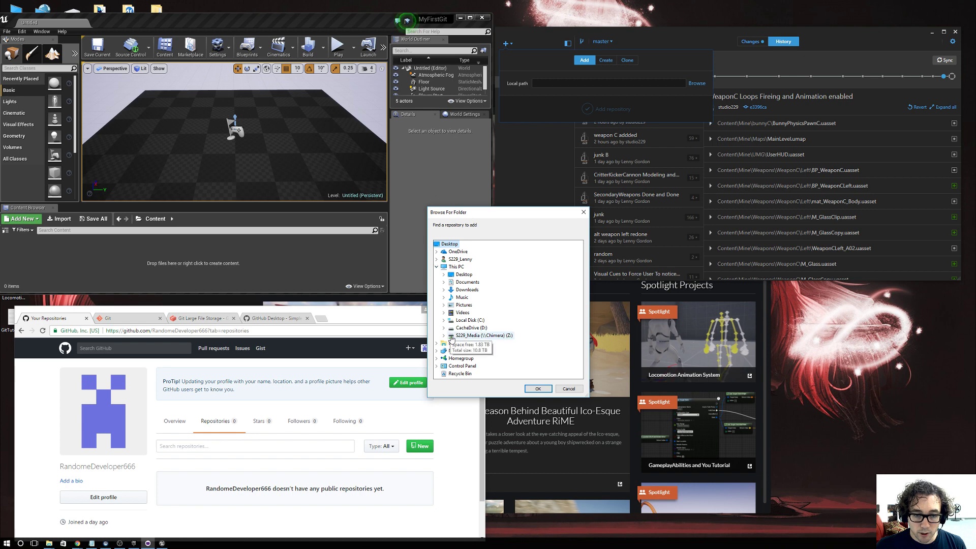
pyautogui.click(443, 328)
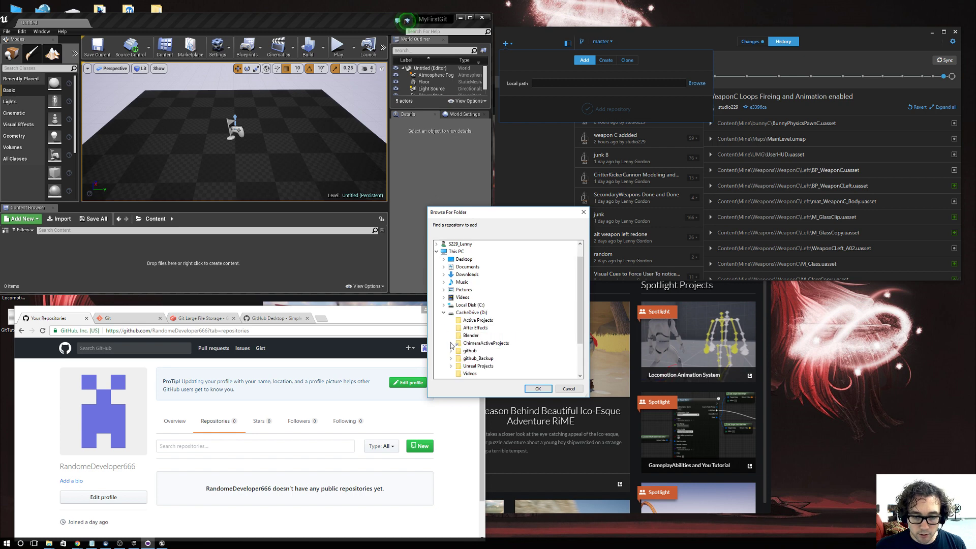
pyautogui.scroll(-2, 457, 350)
pyautogui.click(484, 325)
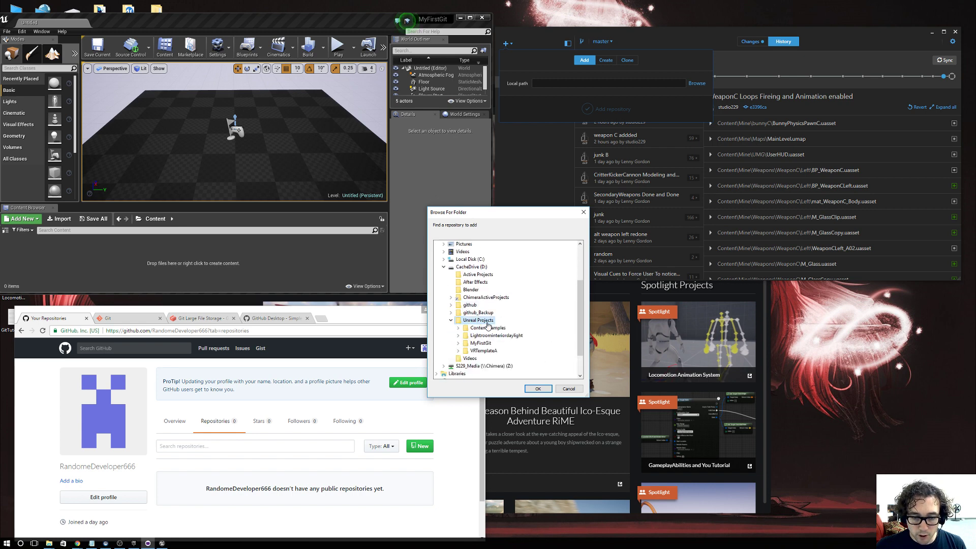
pyautogui.click(482, 343)
pyautogui.scroll(-3, 554, 345)
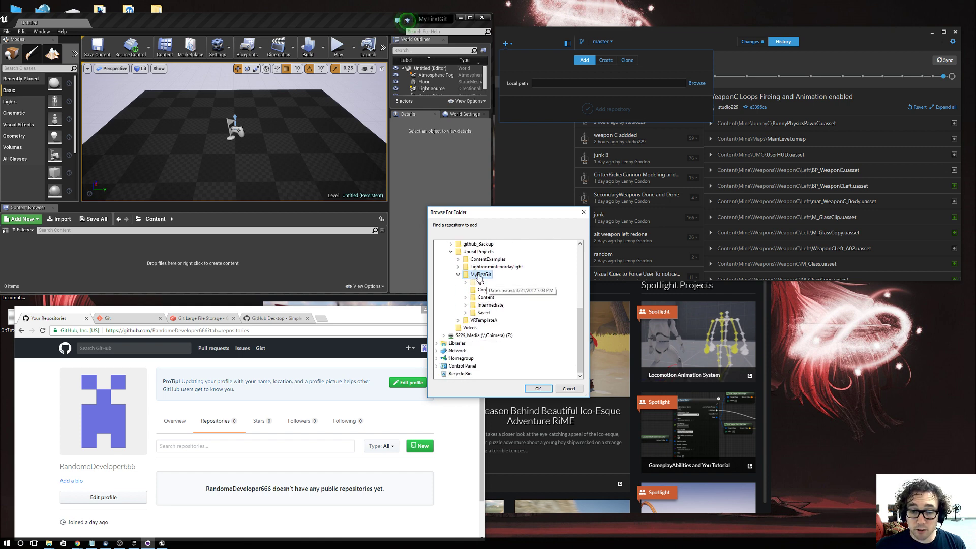
pyautogui.click(538, 389)
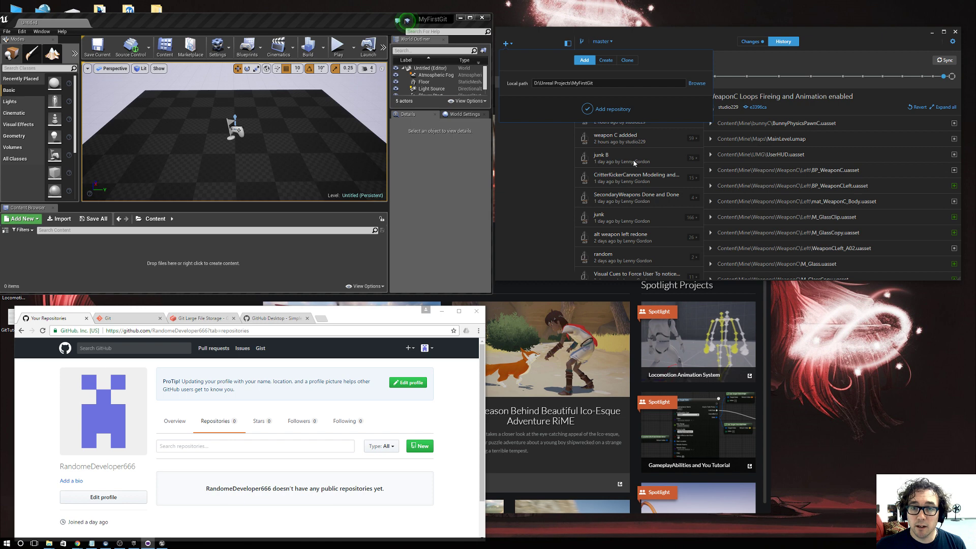
pyautogui.click(588, 109)
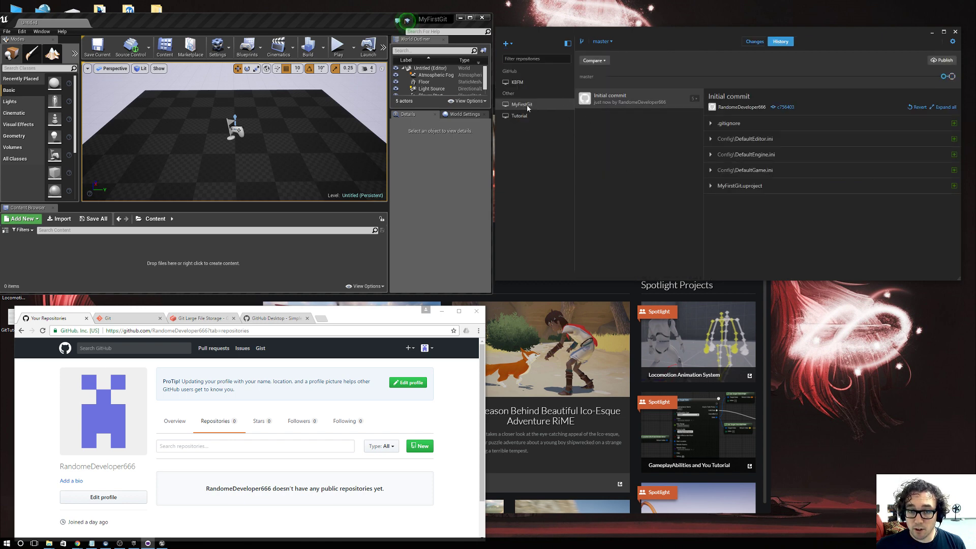
# - Publish the MyFirstGit repository to GitHub with the description "My First Git Repository"
pyautogui.click(938, 62)
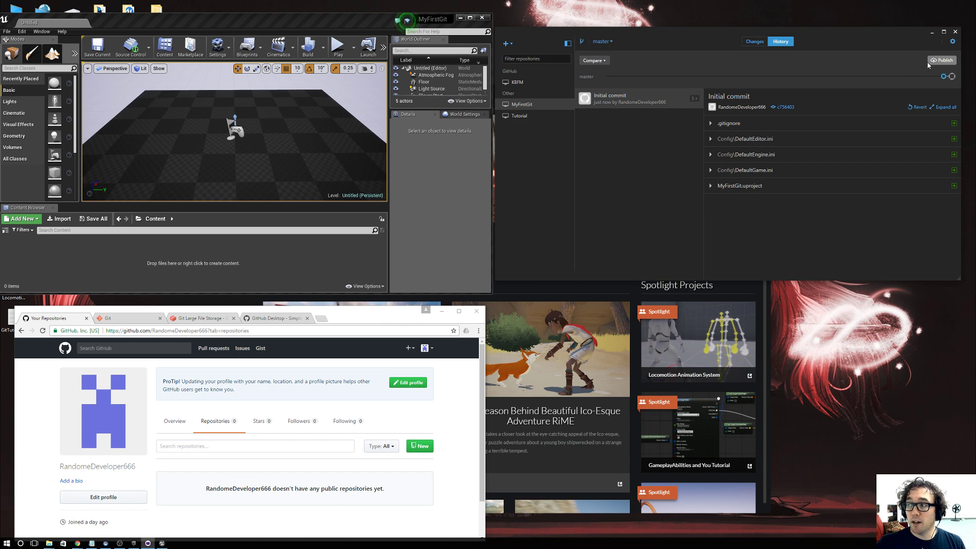
pyautogui.click(931, 61)
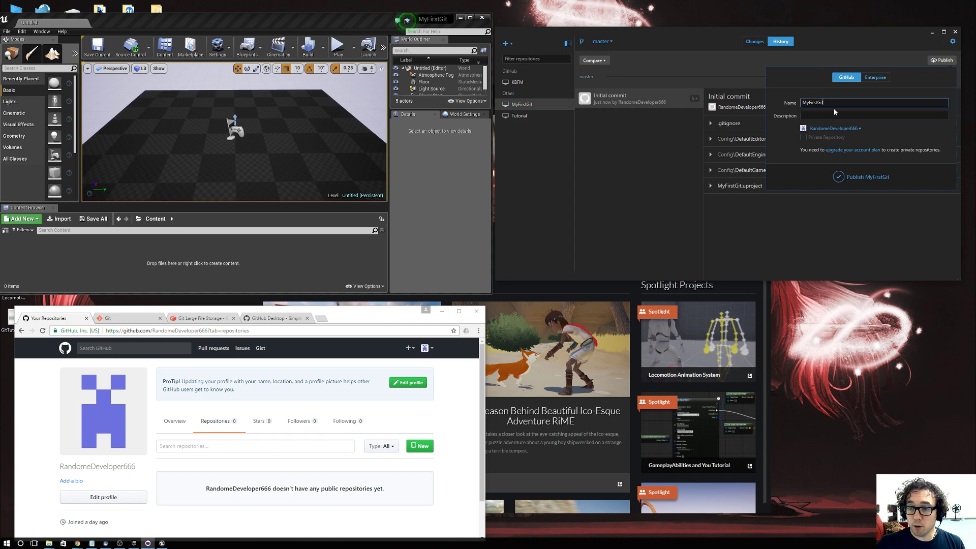
pyautogui.write('Myu')
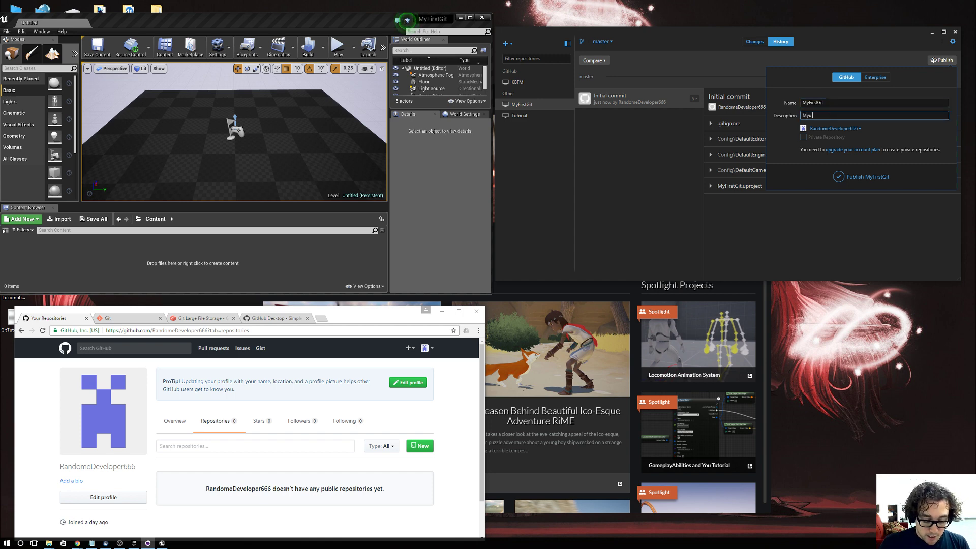
pyautogui.write(' First Git Repository')
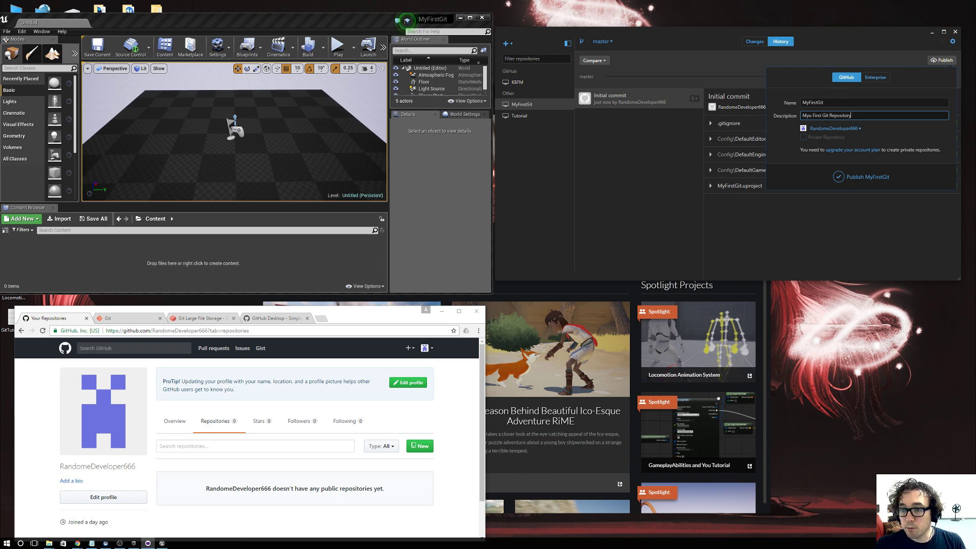
pyautogui.press('BackSpace')
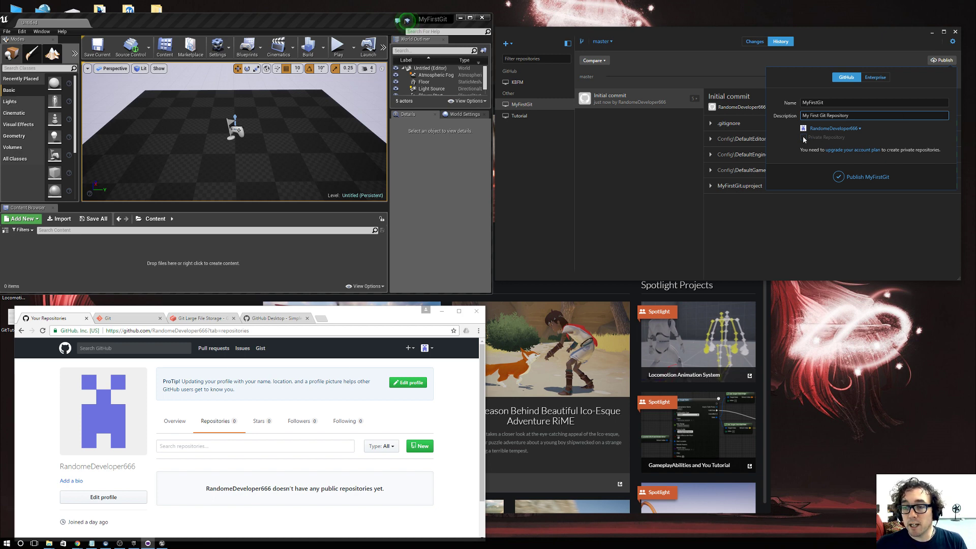
pyautogui.click(838, 179)
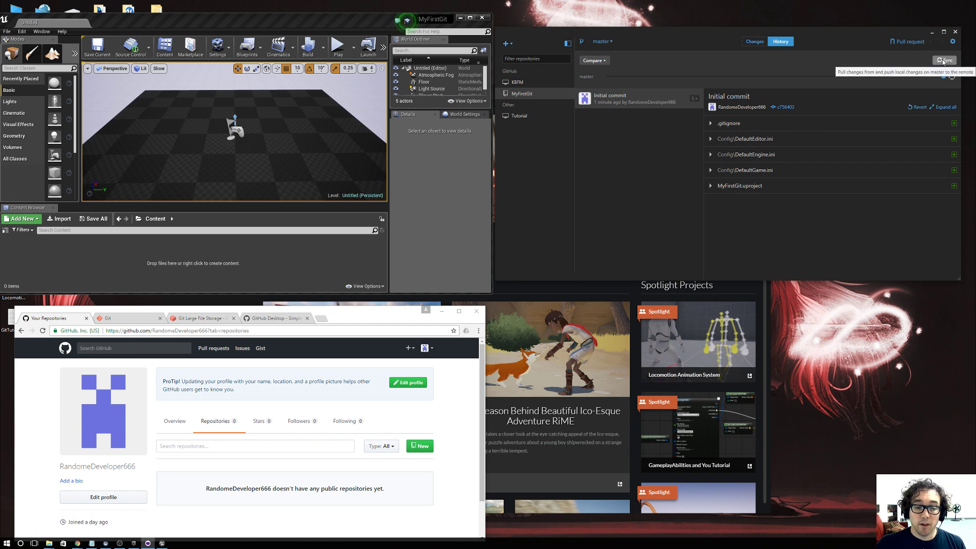
# - Refresh the repositories list on the GitHub website, open MyFirstGit there, and sync the repository from GitHub Desktop
pyautogui.click(217, 428)
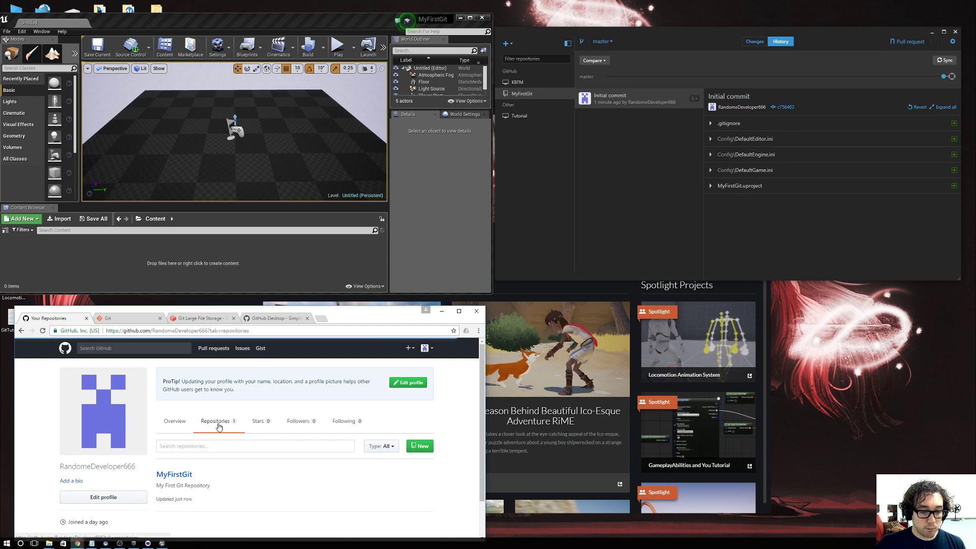
pyautogui.click(175, 474)
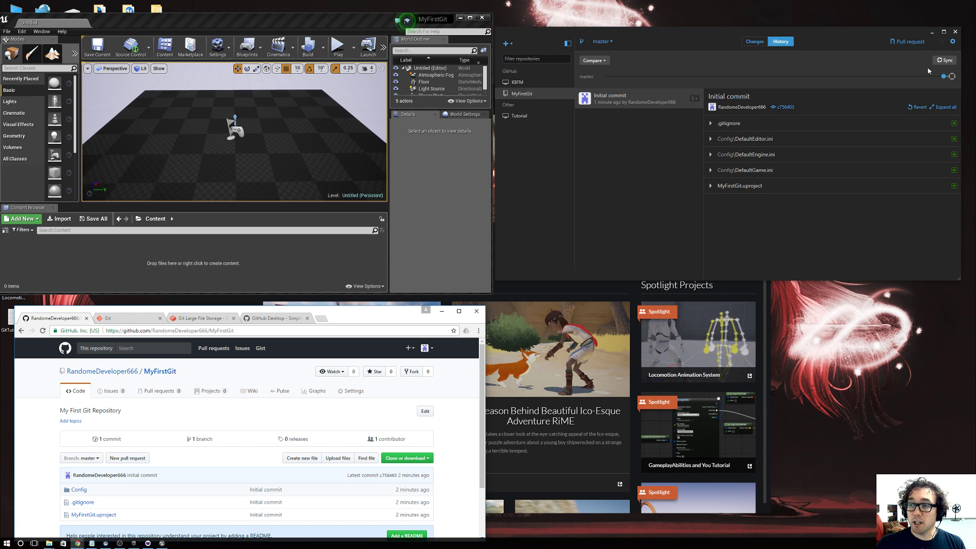
pyautogui.click(943, 62)
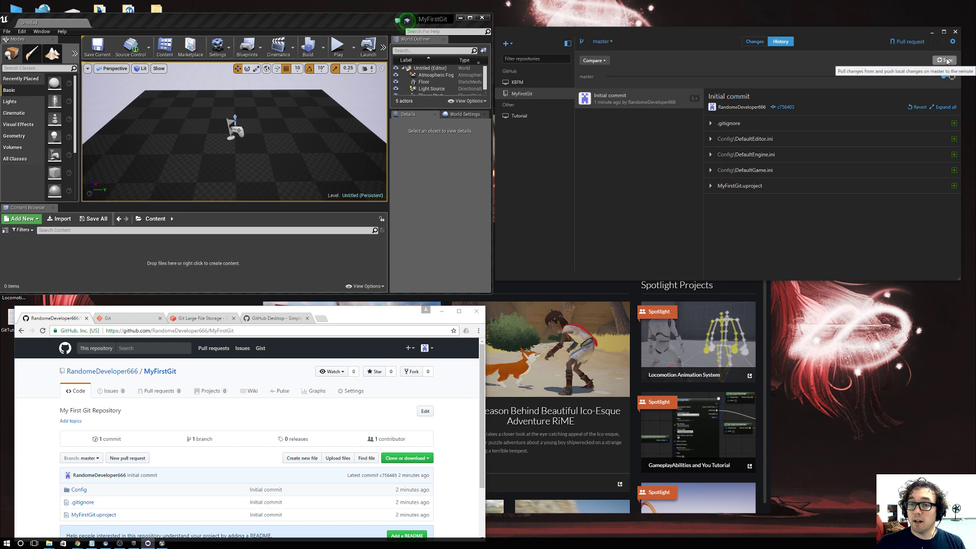
pyautogui.click(946, 60)
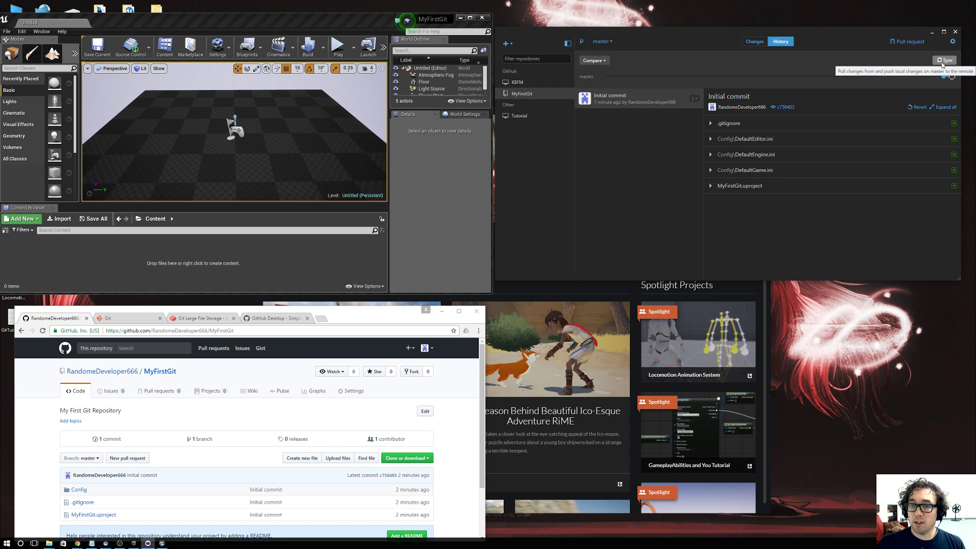
pyautogui.click(162, 374)
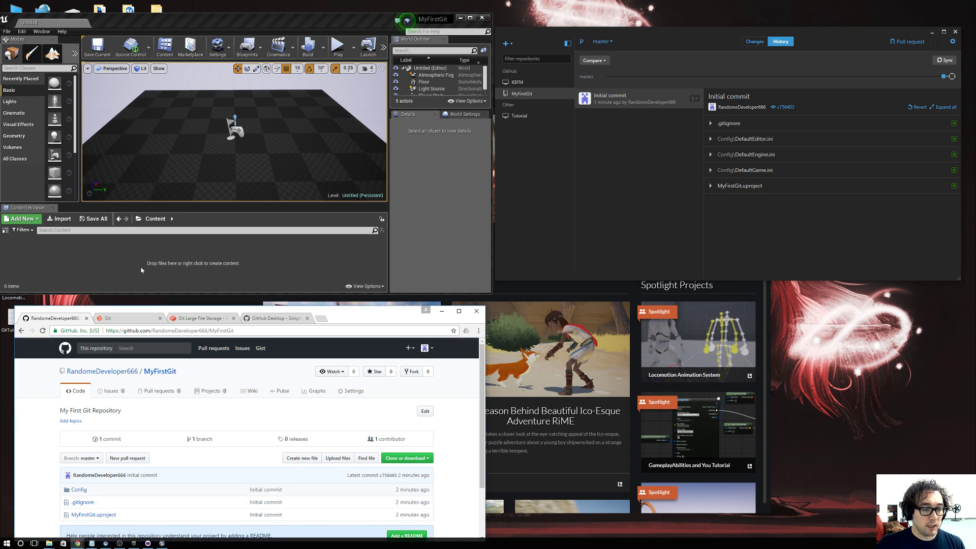
# - Switch back to the Unreal editor and reposition its window slightly
pyautogui.click(229, 54)
pyautogui.moveTo(225, 25); pyautogui.dragTo(236, 21)
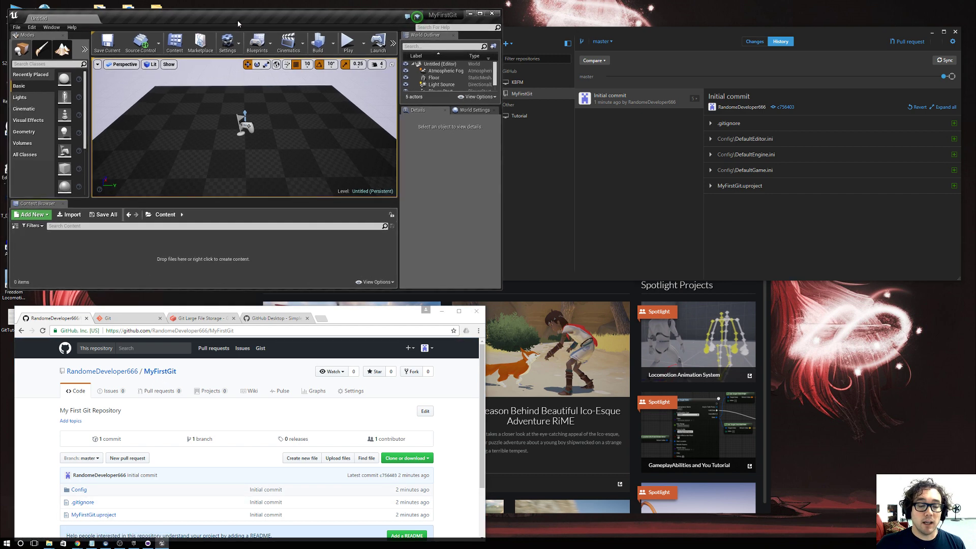
# - Create a folder named MyFirstFolder in the Unreal project's Content directory
pyautogui.click(18, 225)
pyautogui.rightClick(76, 257)
pyautogui.click(93, 262)
pyautogui.write('MyFirstFolder')
pyautogui.press('Return')
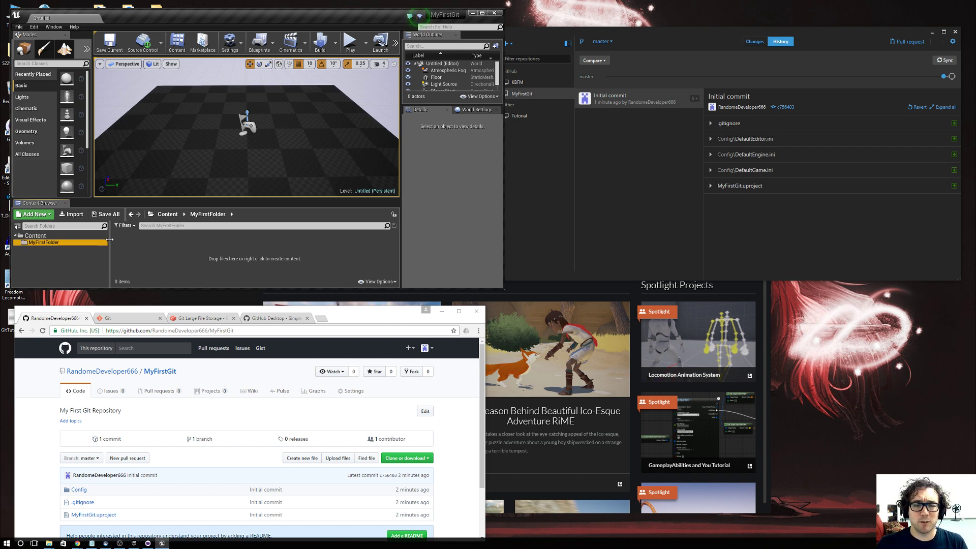
# - Create a material named MYFirstMat inside MyFirstFolder
pyautogui.rightClick(158, 252)
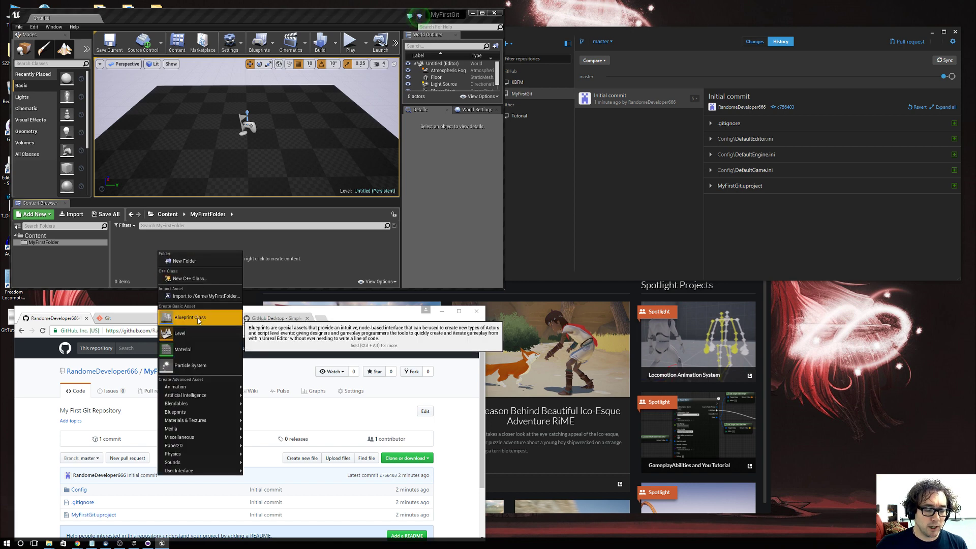
pyautogui.click(199, 350)
pyautogui.write('MyFirstMat')
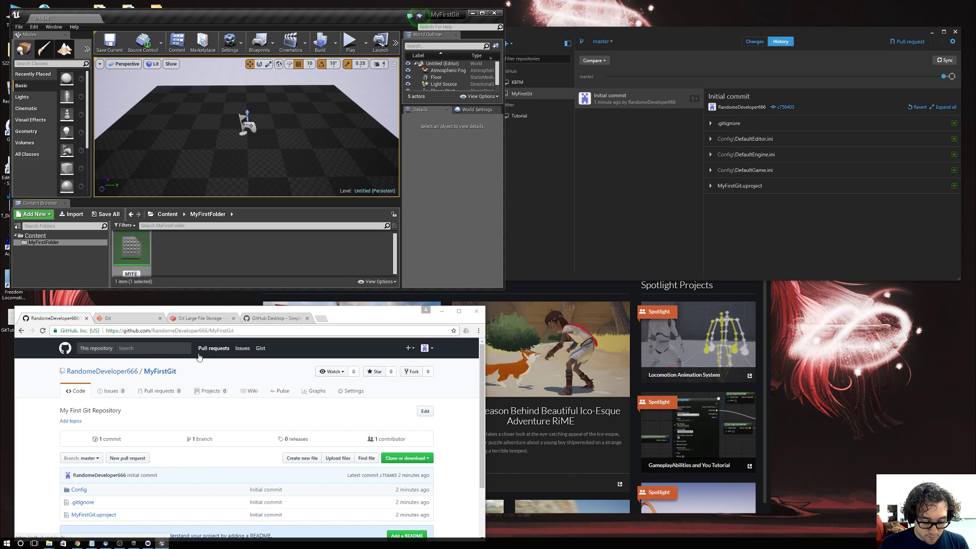
pyautogui.press('Return')
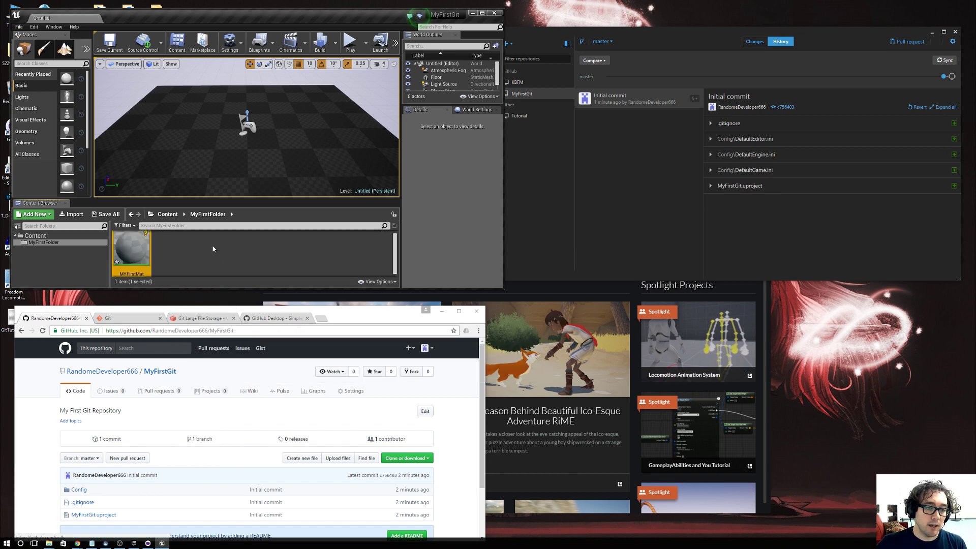
# - Create a Blueprint class with Actor as its parent in MyFirstFolder and name it MYFirstActor
pyautogui.rightClick(212, 246)
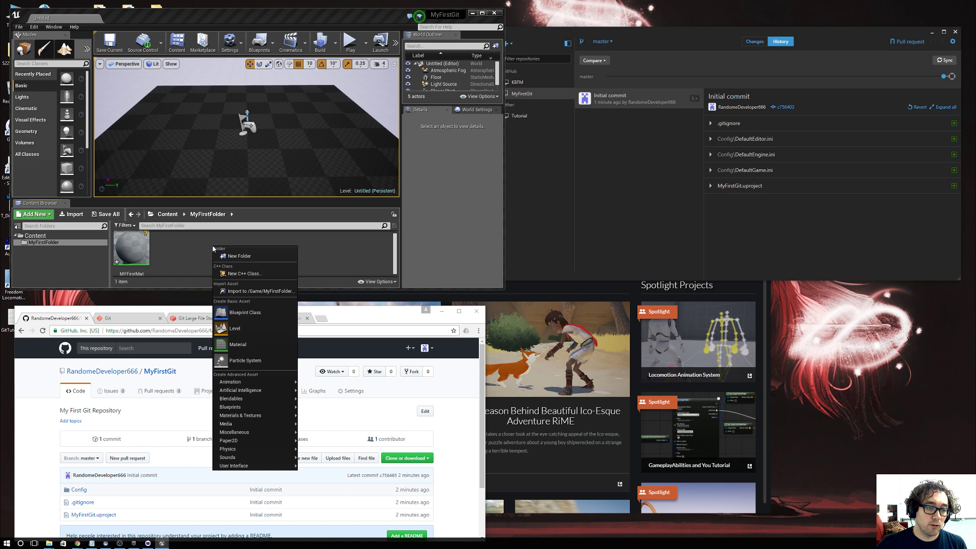
pyautogui.click(253, 313)
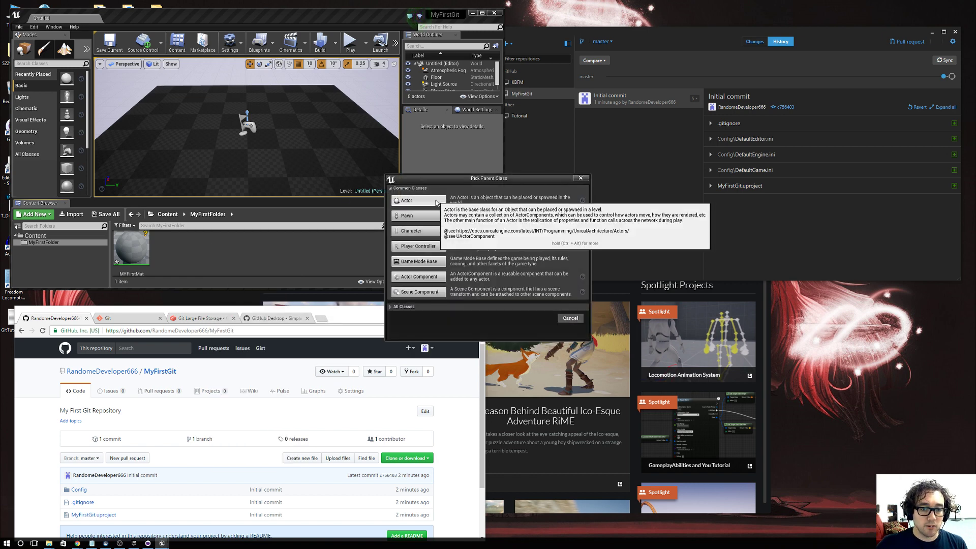
pyautogui.click(418, 200)
pyautogui.write('MYFi')
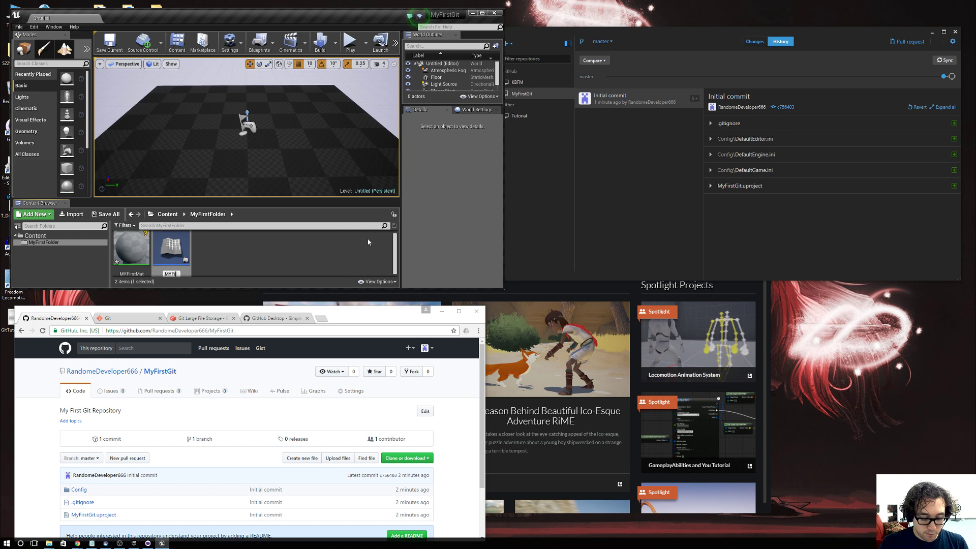
pyautogui.write('rstActor')
pyautogui.press('Return')
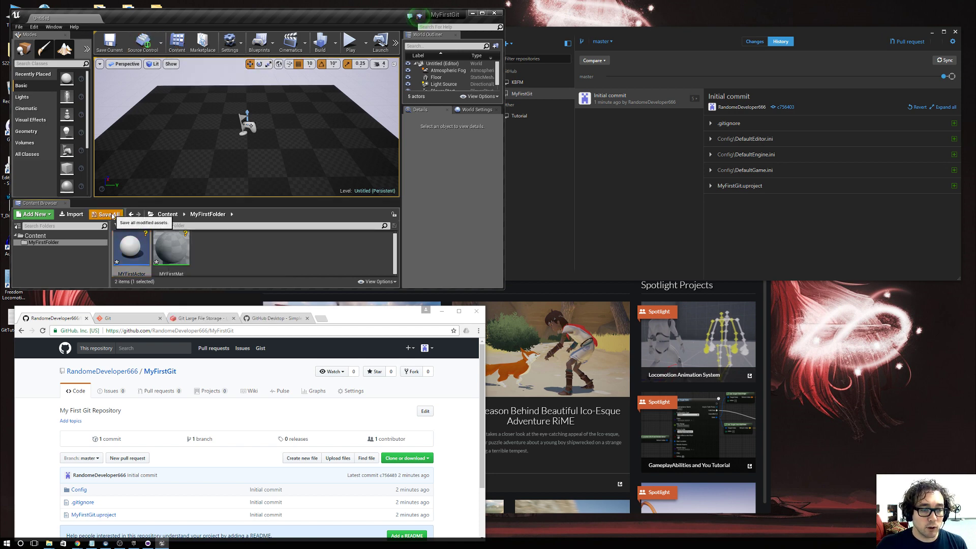
# - Save the modified MYFirstActor and MYFirstMat assets and check the source control marker on the material
pyautogui.click(116, 215)
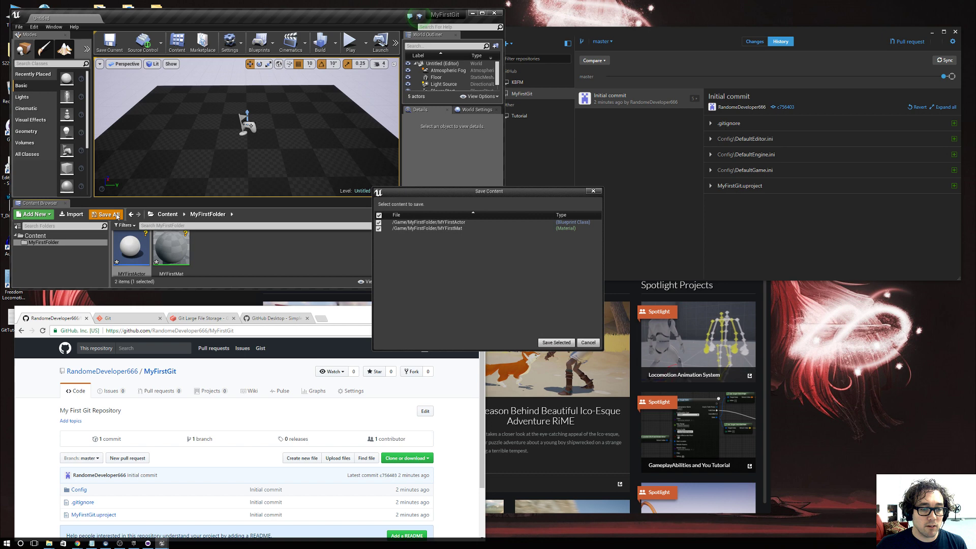
pyautogui.click(555, 342)
pyautogui.moveTo(186, 234)
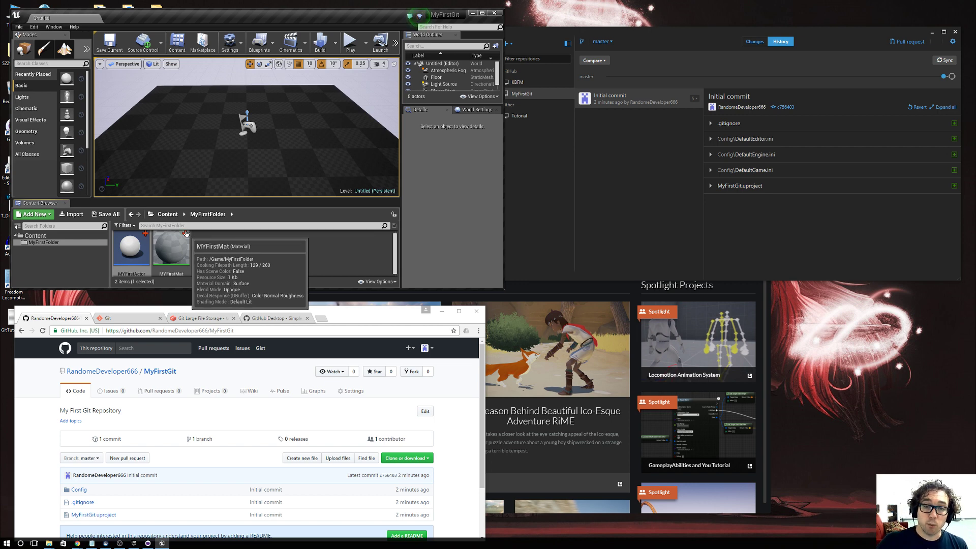
# - Submit MYFirstActor, MYFirstMat and the project file to source control with the description "My First Stuff in a commit"
pyautogui.click(164, 47)
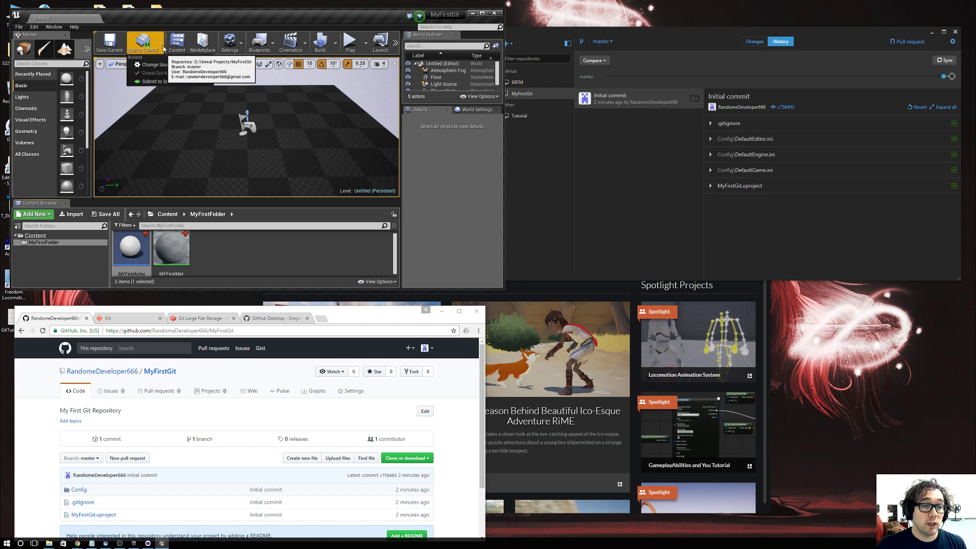
pyautogui.click(168, 82)
pyautogui.moveTo(453, 196); pyautogui.dragTo(294, 141)
pyautogui.click(288, 156)
pyautogui.write('My First Stuff')
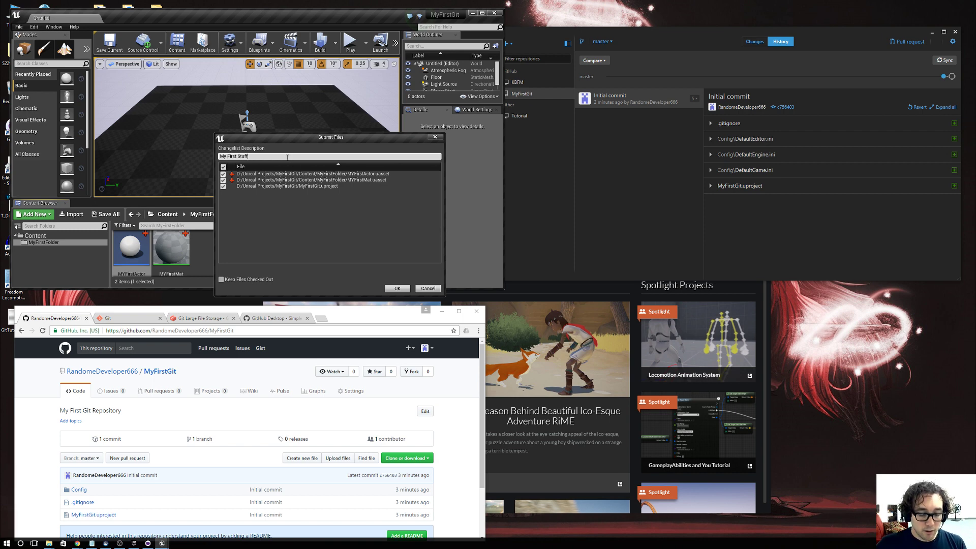
pyautogui.write(' omm')
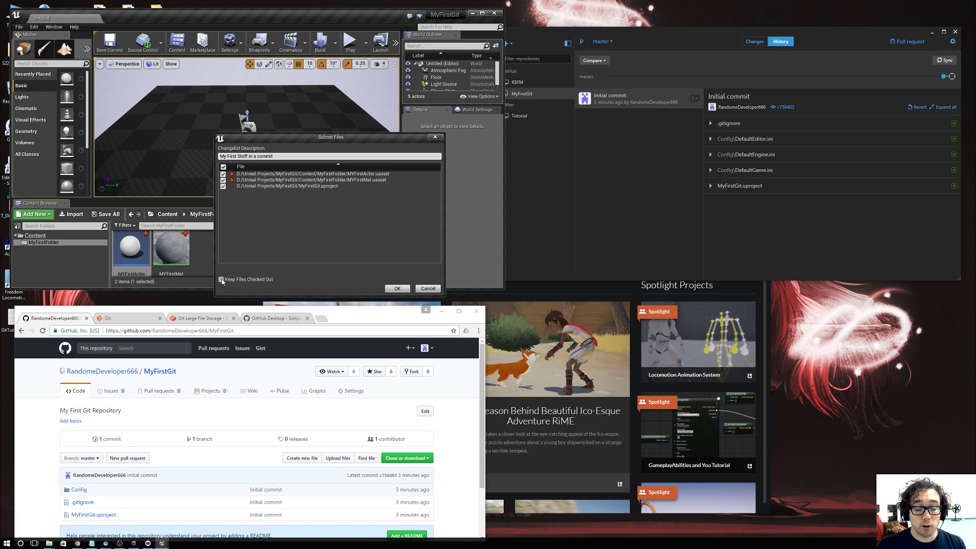
pyautogui.moveTo(296, 156); pyautogui.dragTo(178, 155)
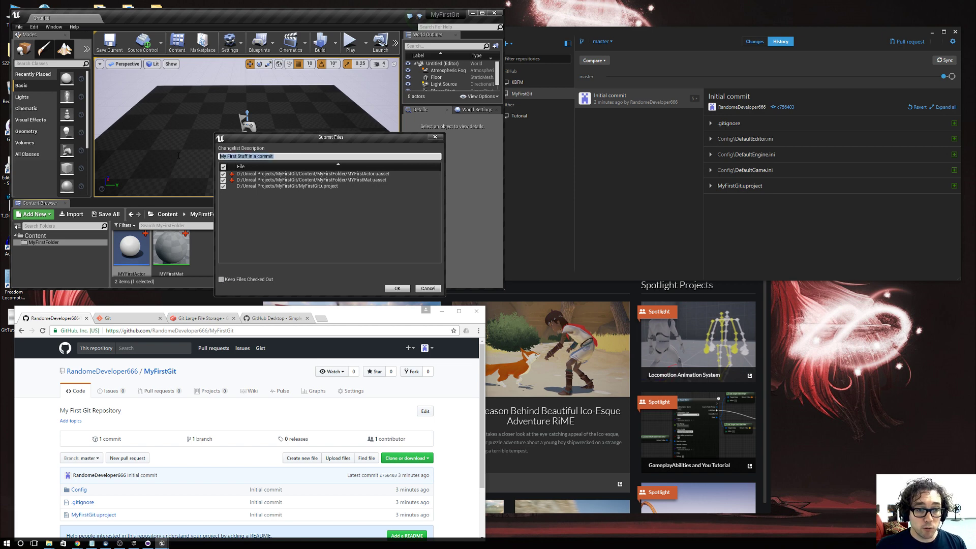
pyautogui.click(254, 157)
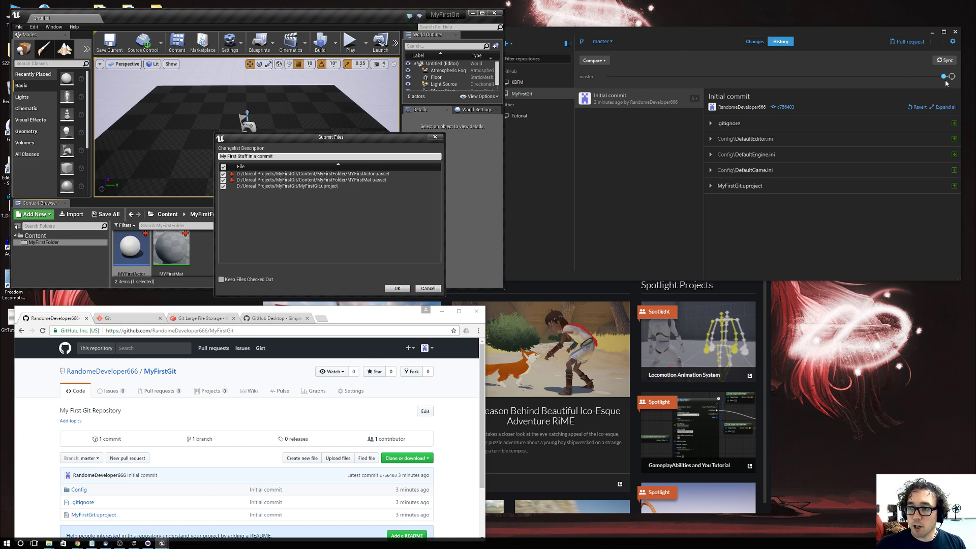
pyautogui.click(399, 289)
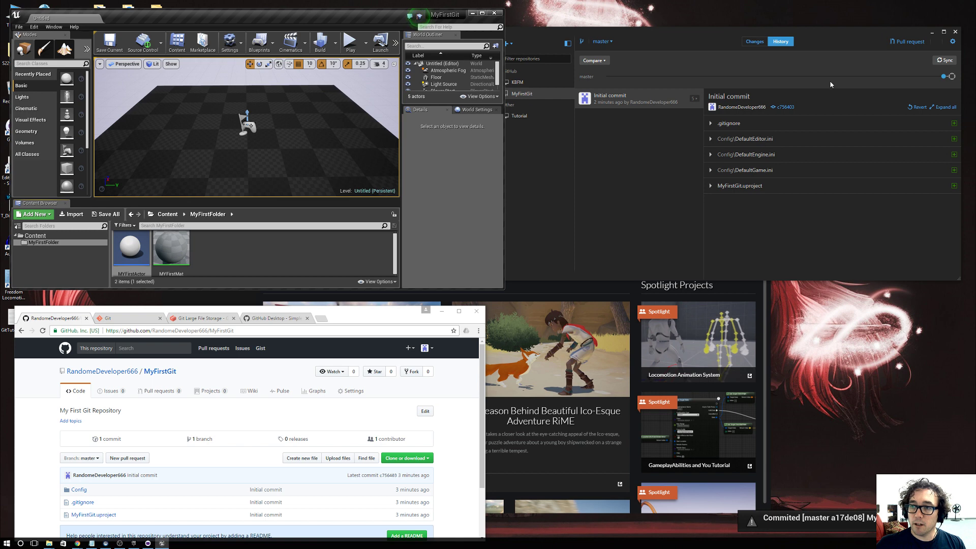
# - Switch to GitHub Desktop and sync the new MyFirstGit commit to GitHub
pyautogui.click(845, 39)
pyautogui.moveTo(943, 78)
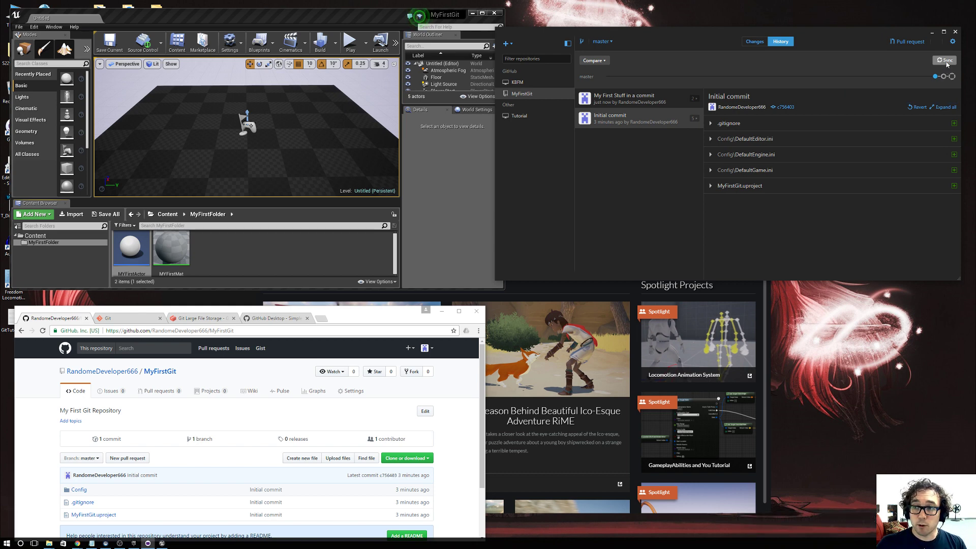
pyautogui.click(945, 61)
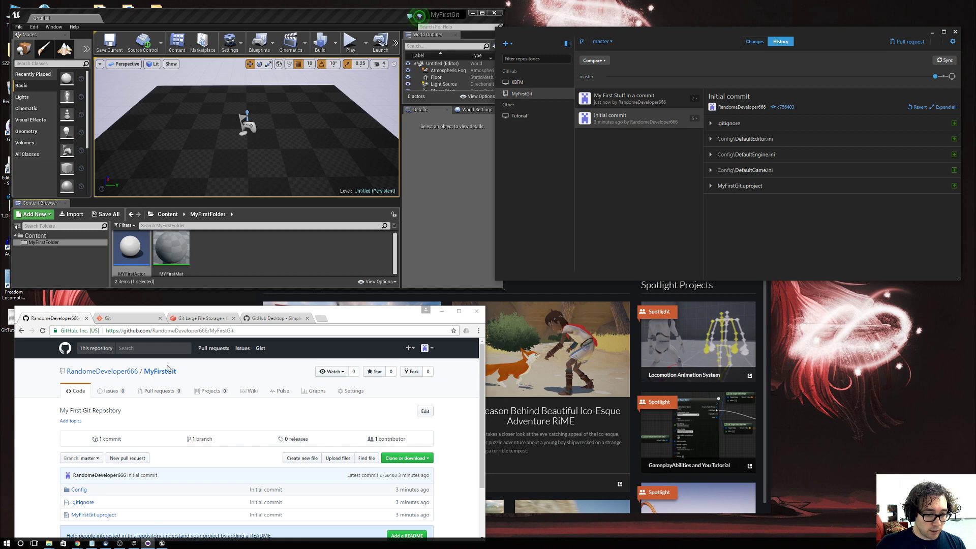
# - Refresh the MyFirstGit page on the GitHub website and open Content/MyFirstFolder to view the committed assets
pyautogui.press('F5')
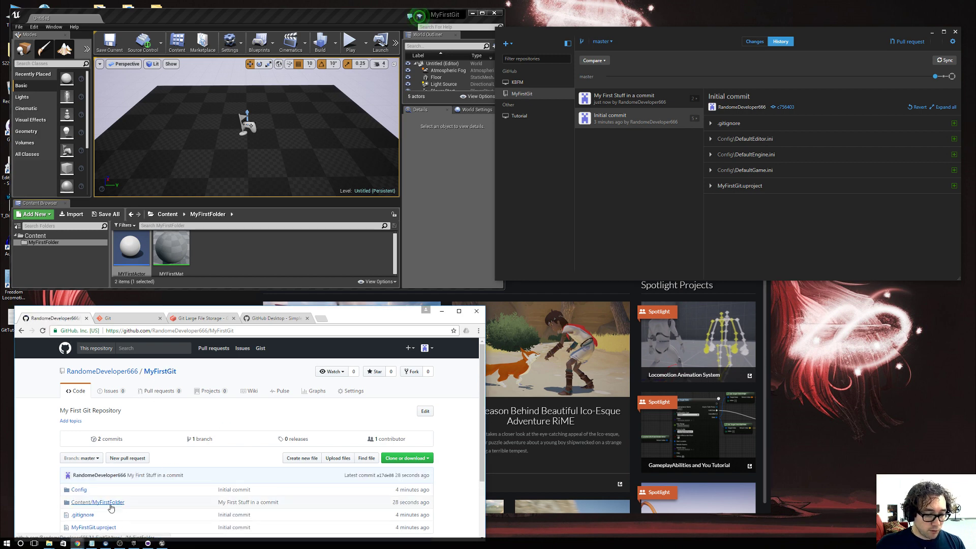
pyautogui.moveTo(341, 321); pyautogui.dragTo(350, 307)
pyautogui.click(122, 489)
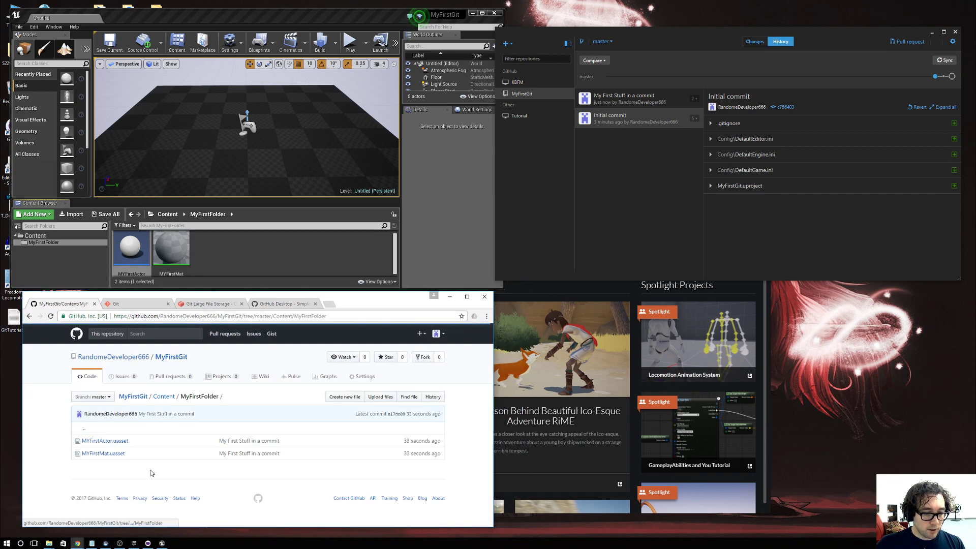
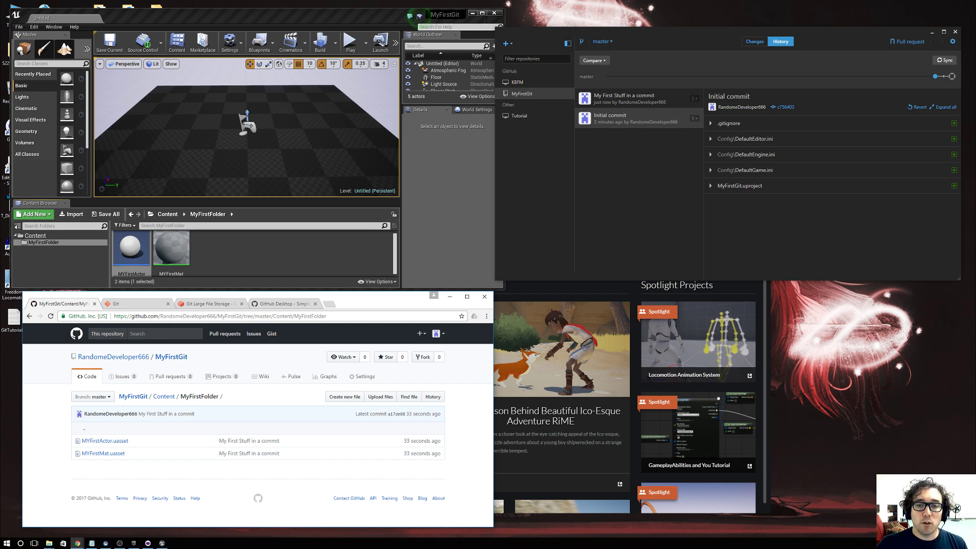
# - Close the Unreal editor, remove the MyFirstGit repository from GitHub Desktop and select the Tutorial repository
pyautogui.click(495, 13)
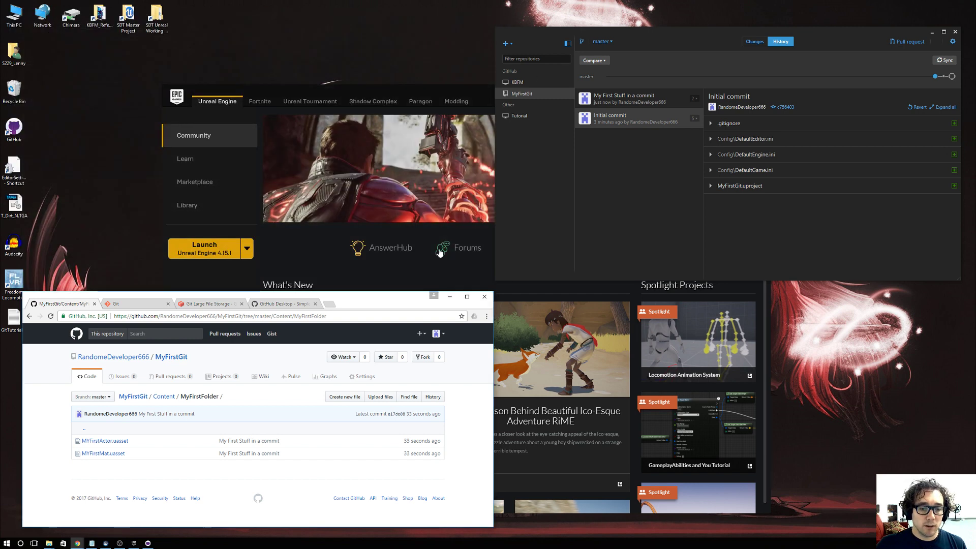
pyautogui.rightClick(534, 95)
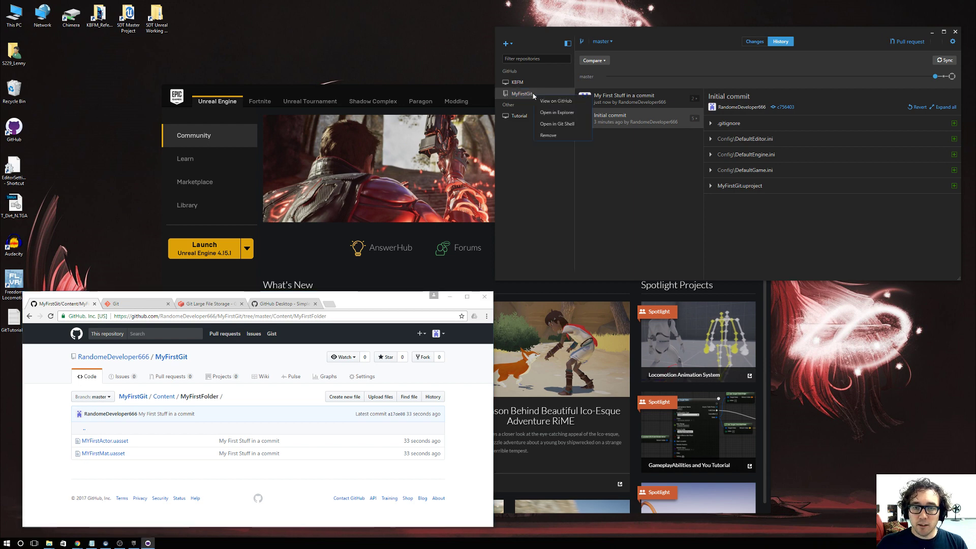
pyautogui.click(557, 135)
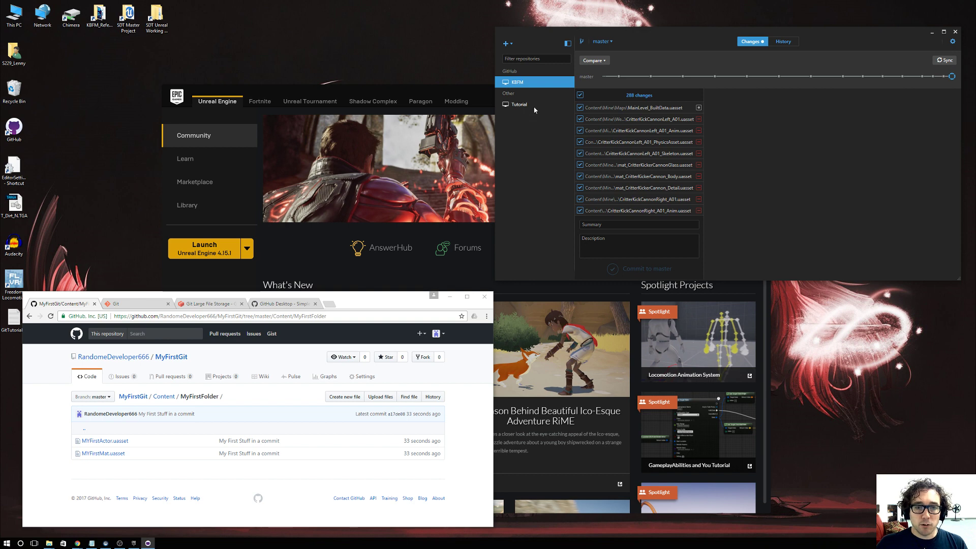
pyautogui.click(516, 104)
# - Delete the local MyFirstGit project with its content data from the Epic Games Launcher library and move the Explorer window out of view
pyautogui.click(198, 208)
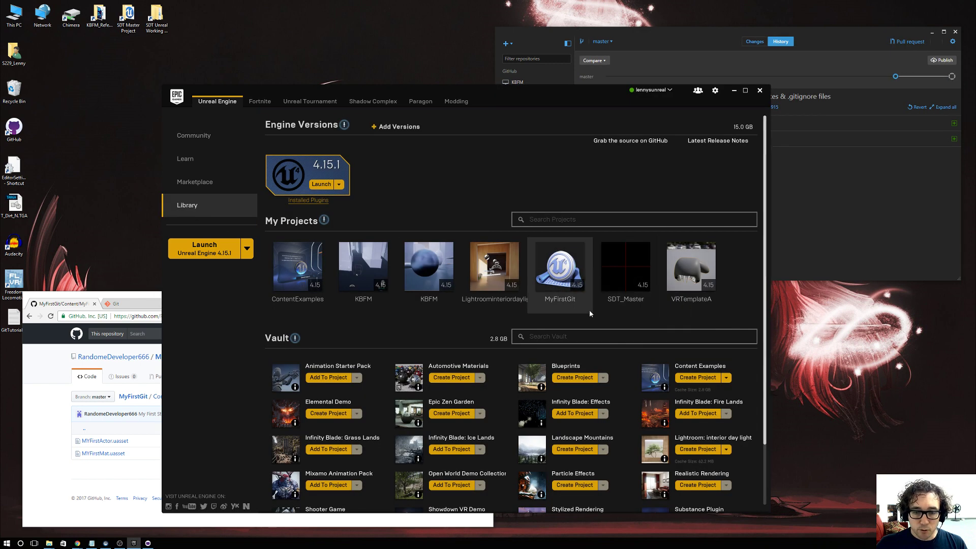
pyautogui.click(568, 275)
pyautogui.rightClick(568, 275)
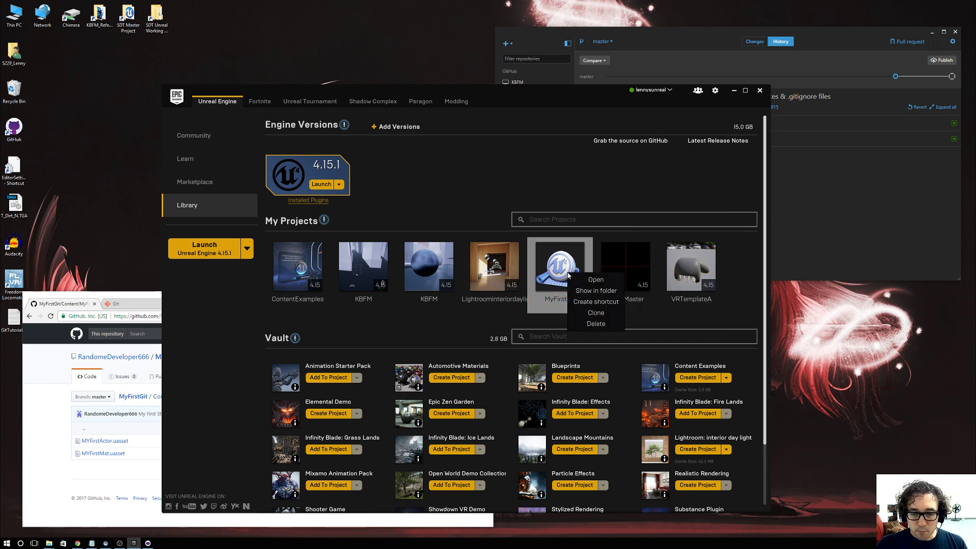
pyautogui.click(592, 323)
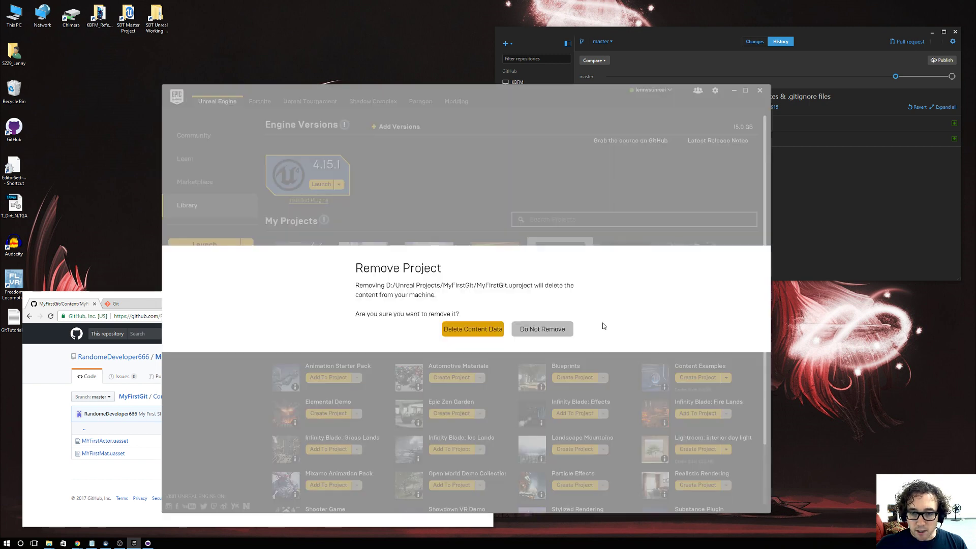
pyautogui.click(472, 331)
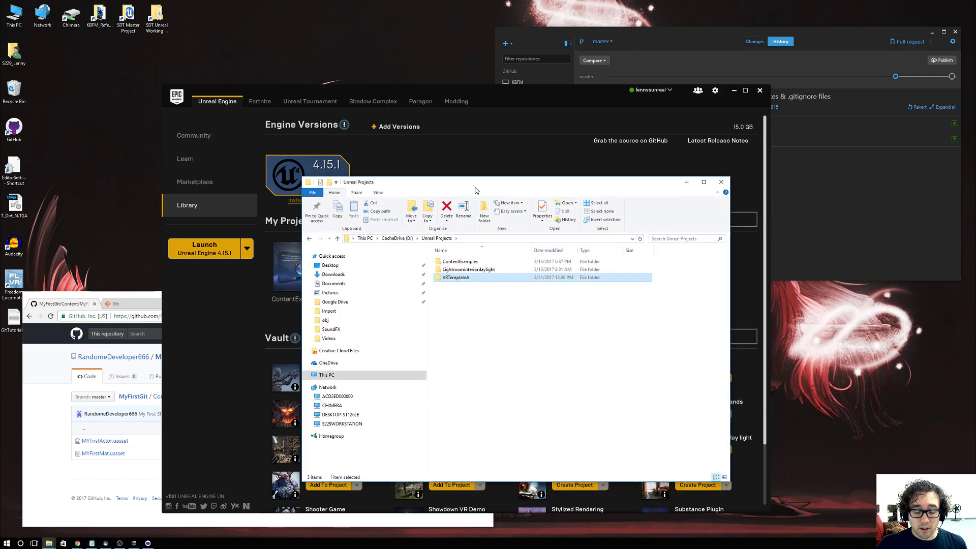
pyautogui.moveTo(467, 186); pyautogui.dragTo(975, 200)
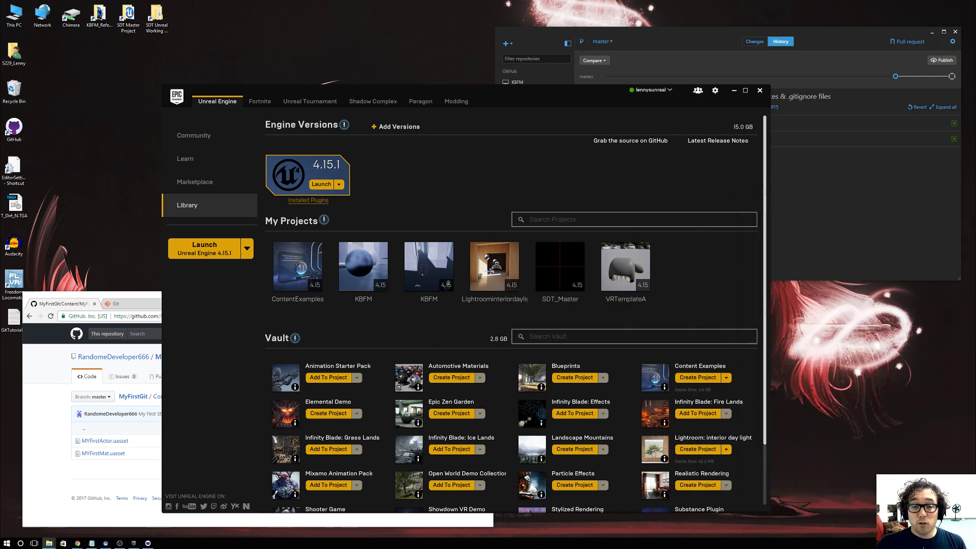
pyautogui.moveTo(541, 273)
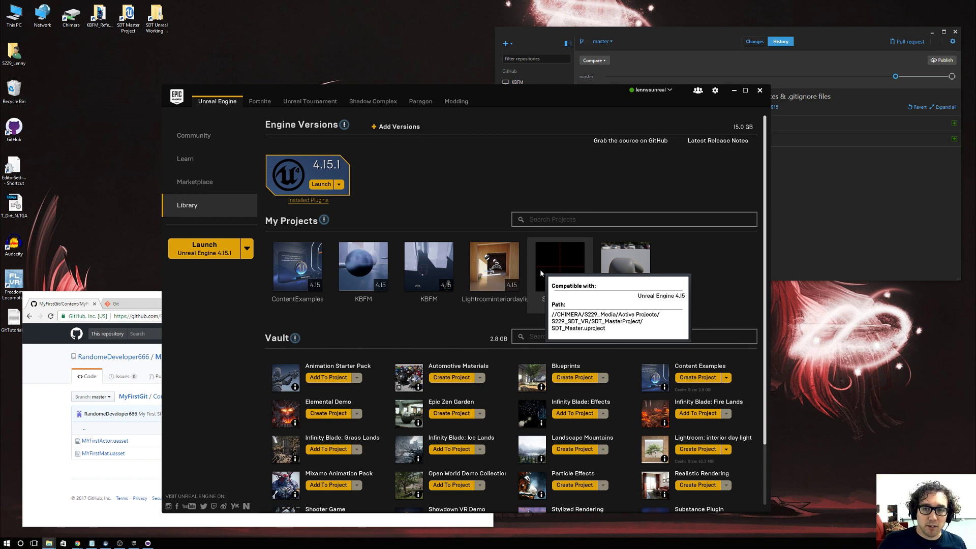
# - Switch to GitHub Desktop and start cloning the MyFirstGit repository from the GitHub account
pyautogui.moveTo(673, 40)
pyautogui.mouseDown()
pyautogui.moveTo(648, 56)
pyautogui.moveTo(655, 44)
pyautogui.moveTo(609, 16)
pyautogui.moveTo(587, 64)
pyautogui.moveTo(615, 28)
pyautogui.moveTo(600, 56)
pyautogui.moveTo(627, 31)
pyautogui.moveTo(663, 26)
pyautogui.mouseUp()
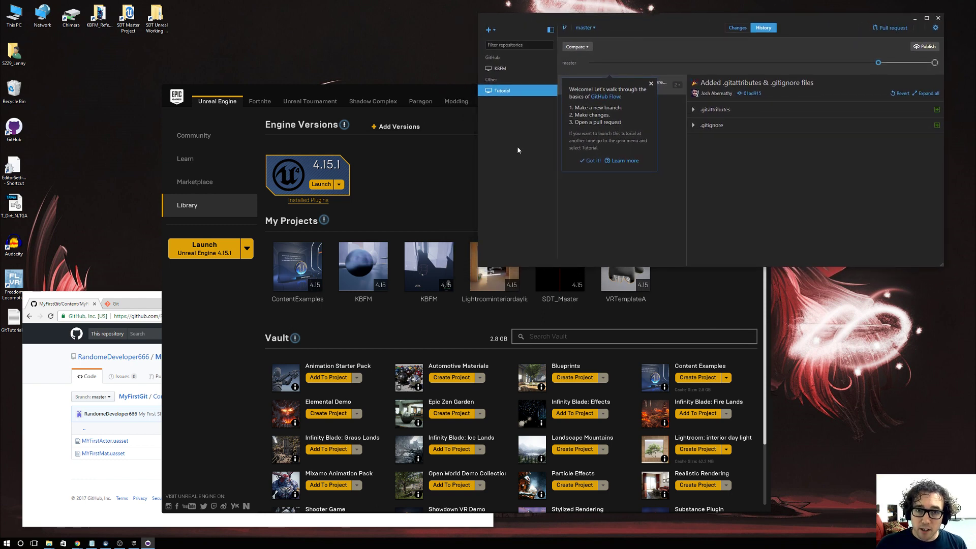
pyautogui.click(494, 32)
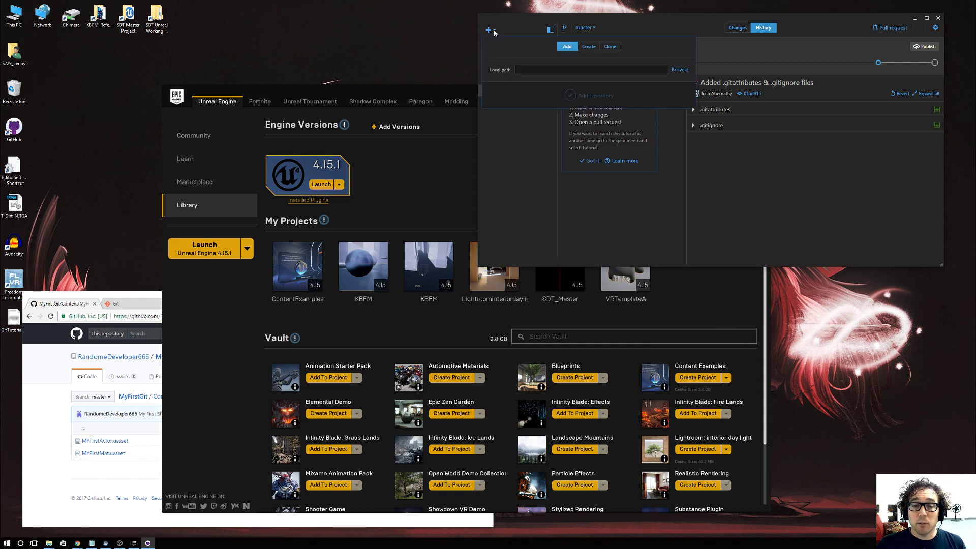
pyautogui.click(611, 47)
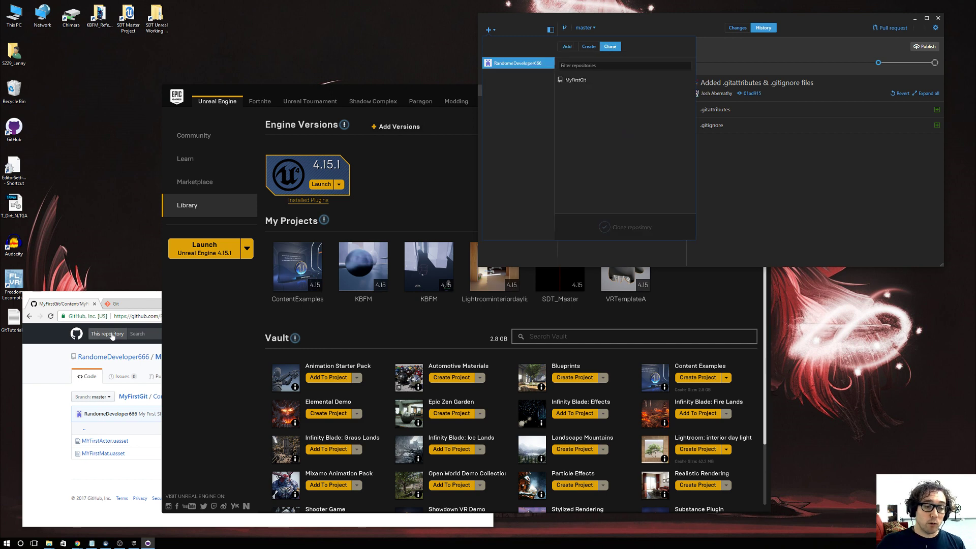
pyautogui.moveTo(129, 295)
pyautogui.mouseDown()
pyautogui.moveTo(215, 239)
pyautogui.moveTo(108, 260)
pyautogui.moveTo(128, 294)
pyautogui.mouseUp()
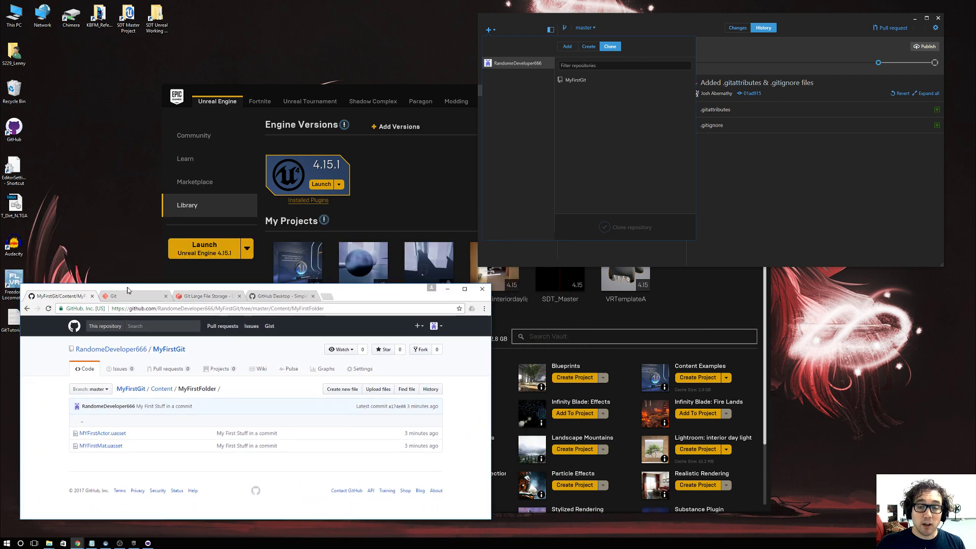
pyautogui.click(579, 80)
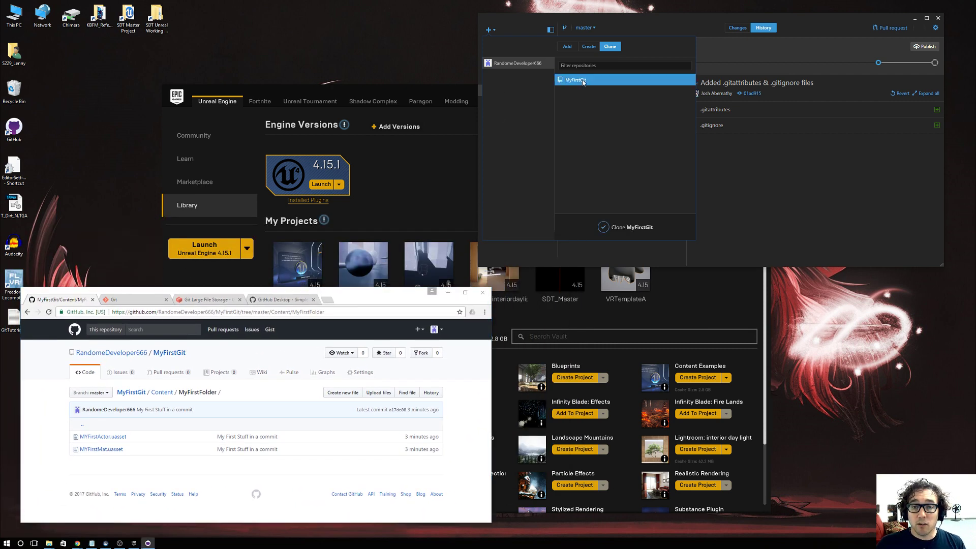
pyautogui.click(603, 227)
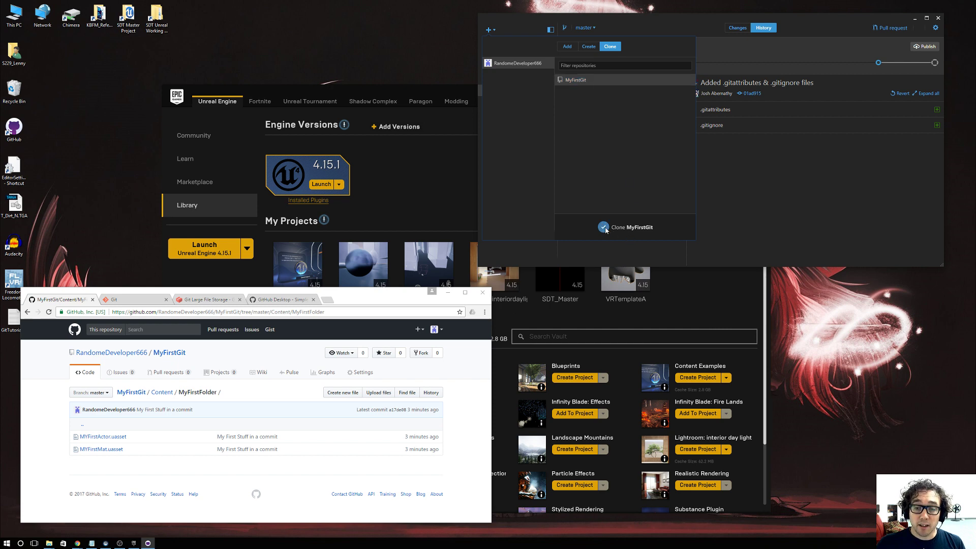
# - Choose the Unreal Projects folder on CacheDrive (D:) as the clone destination and clone MyFirstGit into it
pyautogui.scroll(-3, 541, 313)
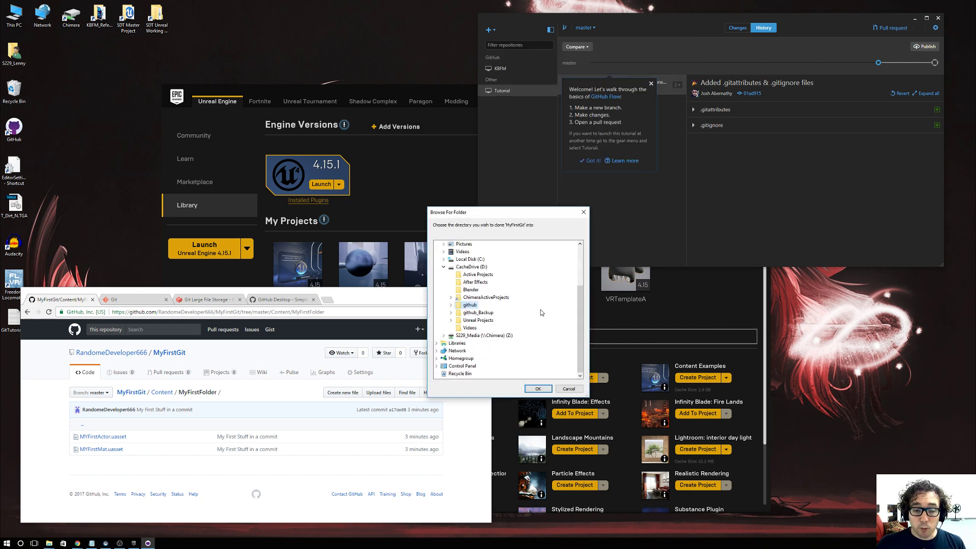
pyautogui.doubleClick(485, 320)
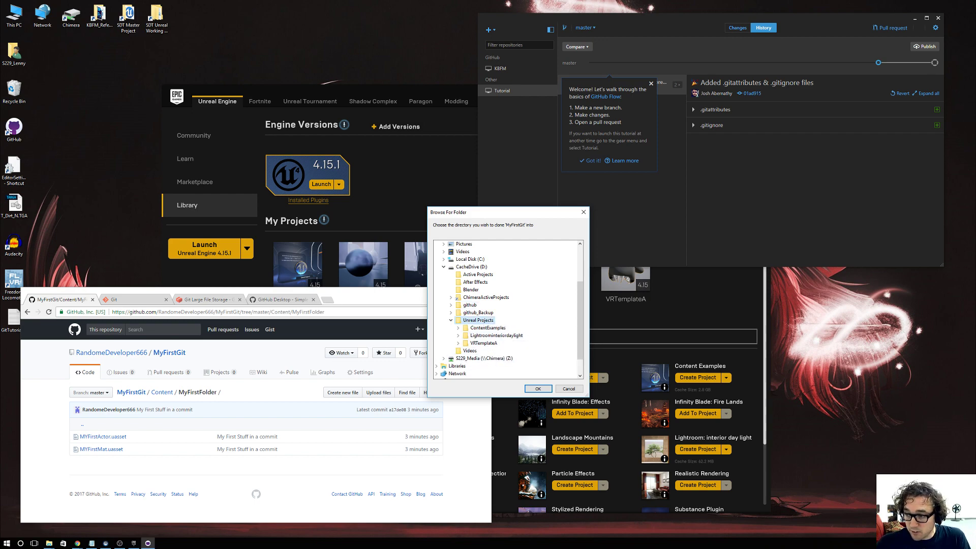
pyautogui.click(49, 543)
pyautogui.click(49, 543)
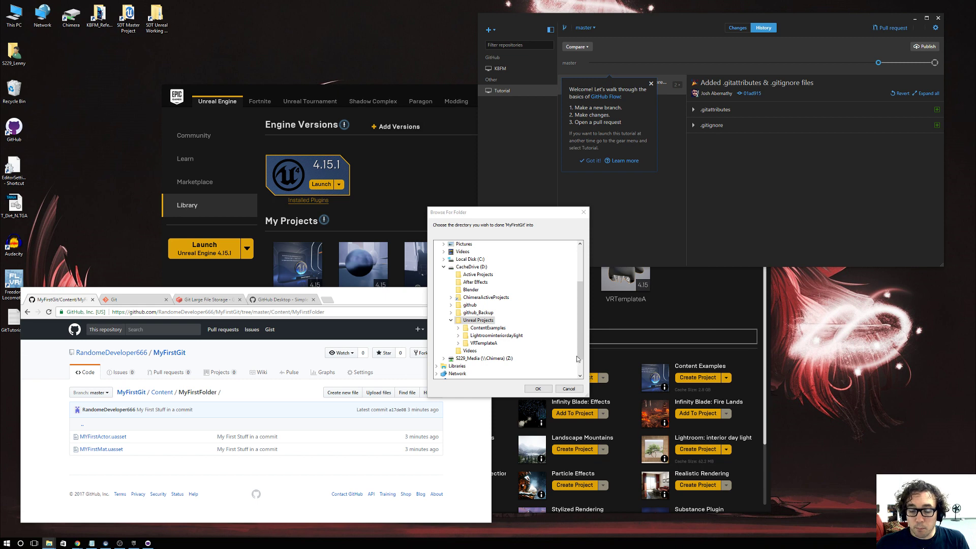
pyautogui.click(538, 389)
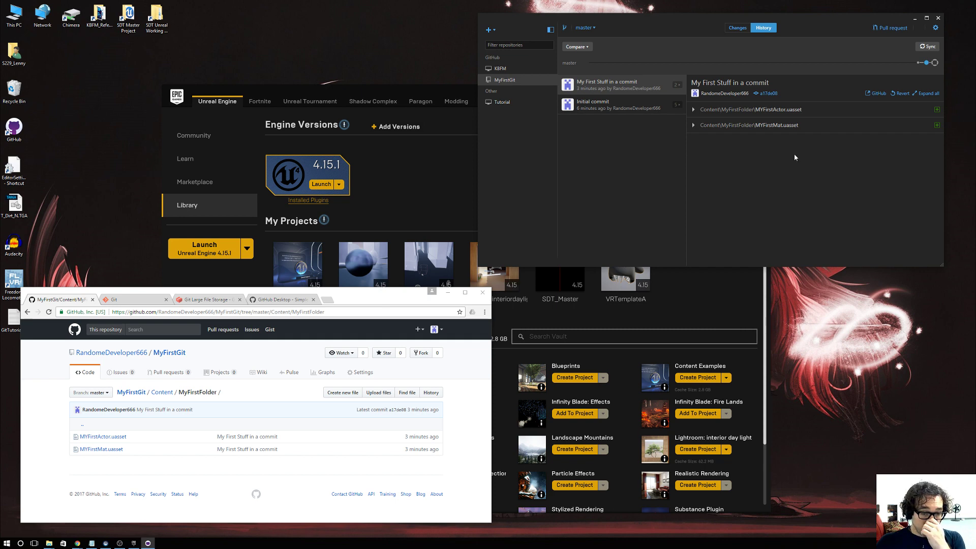
# - Switch to File Explorer, inspect the contents of the cloned MyFirstGit folder in Unreal Projects and close the window
pyautogui.click(49, 543)
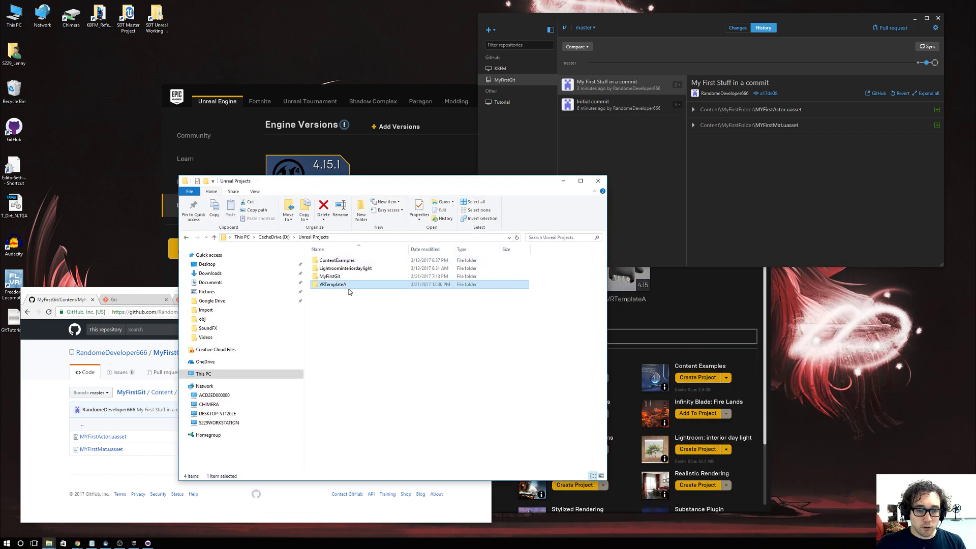
pyautogui.doubleClick(329, 276)
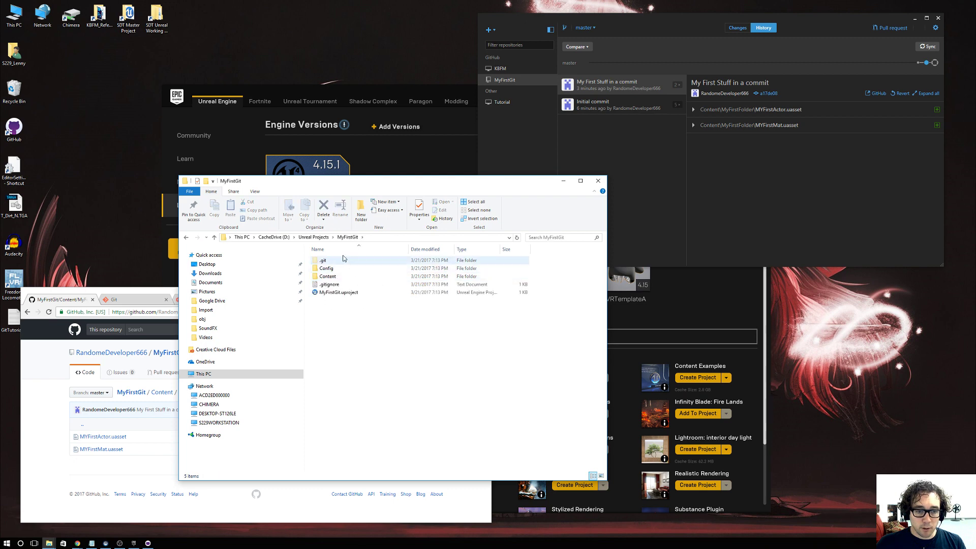
pyautogui.click(308, 239)
pyautogui.click(597, 181)
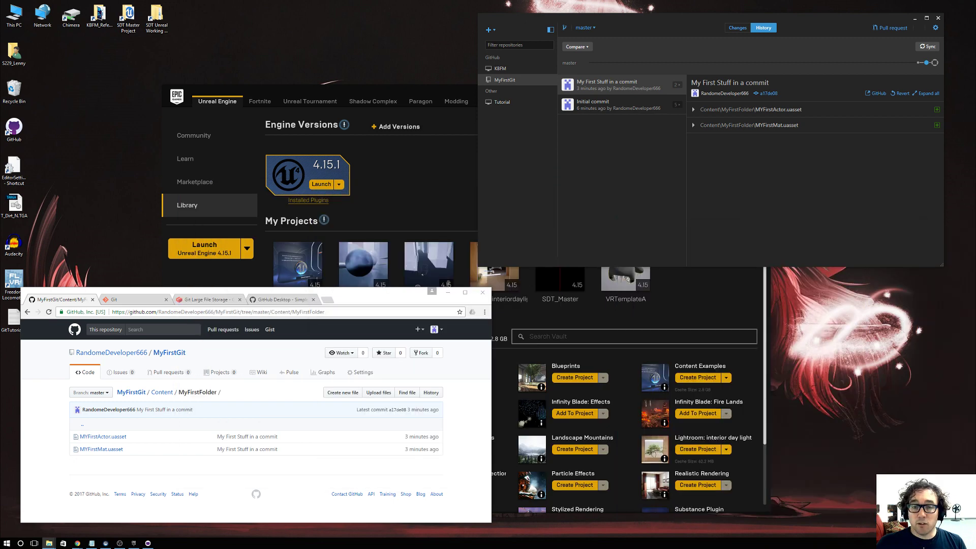
# - Launch Unreal Engine 4.15.1 from the Epic Games Launcher and open the MyFirstGit project
pyautogui.click(419, 174)
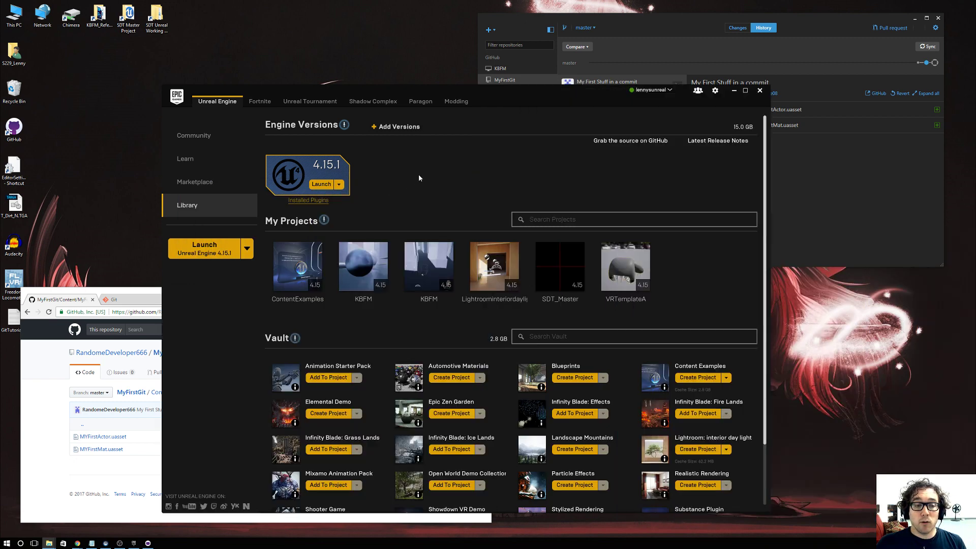
pyautogui.click(213, 252)
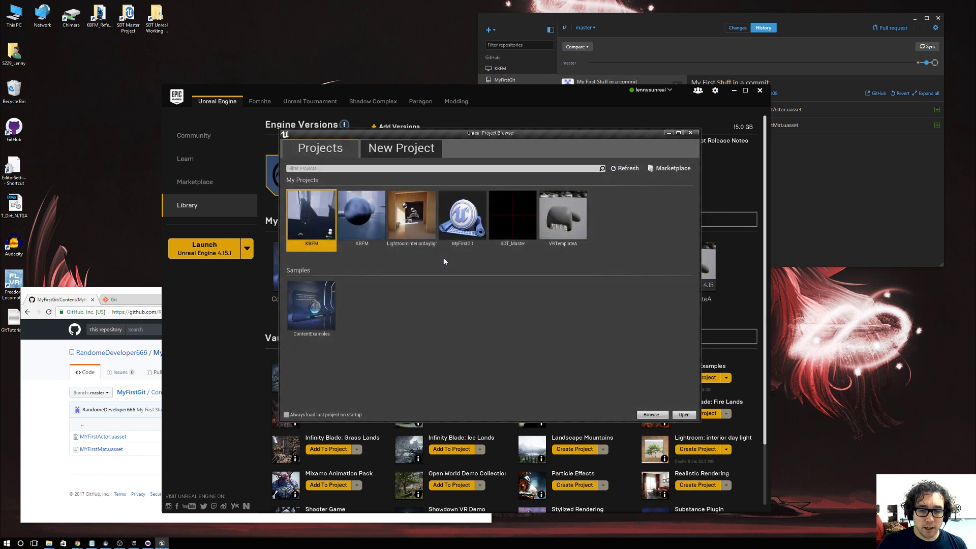
pyautogui.click(463, 231)
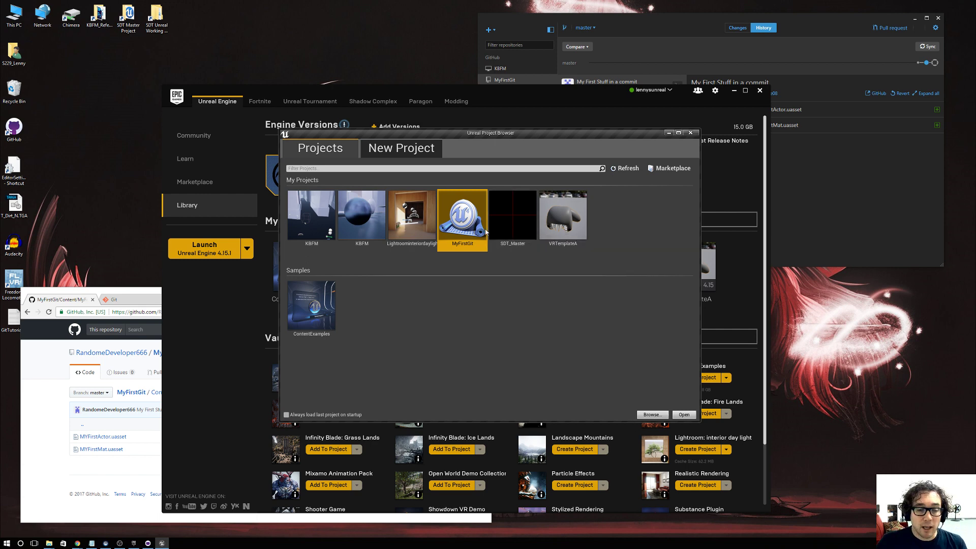
pyautogui.doubleClick(467, 223)
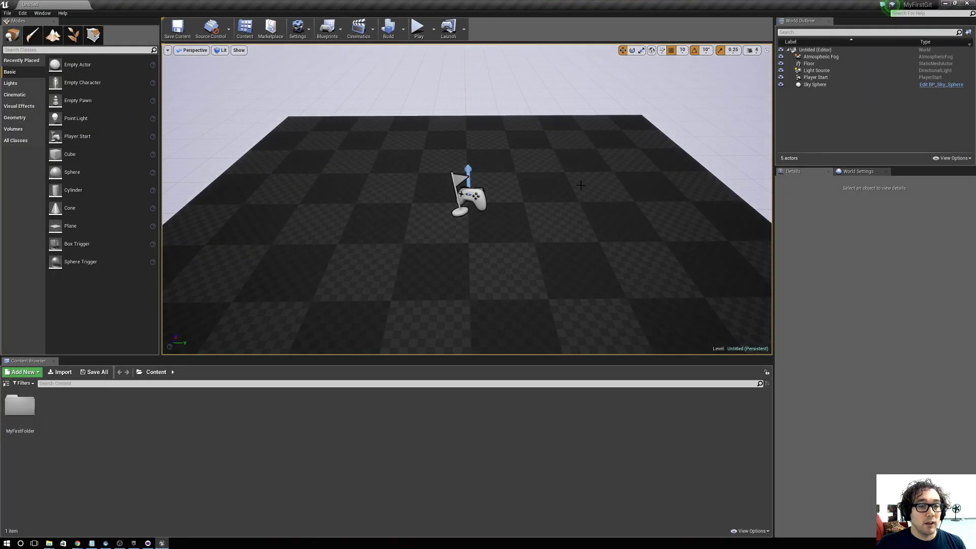
# - Open MyFirstFolder to check the restored assets and show the Content Browser's folder tree
pyautogui.moveTo(275, 192); pyautogui.dragTo(506, 252)
pyautogui.doubleClick(20, 412)
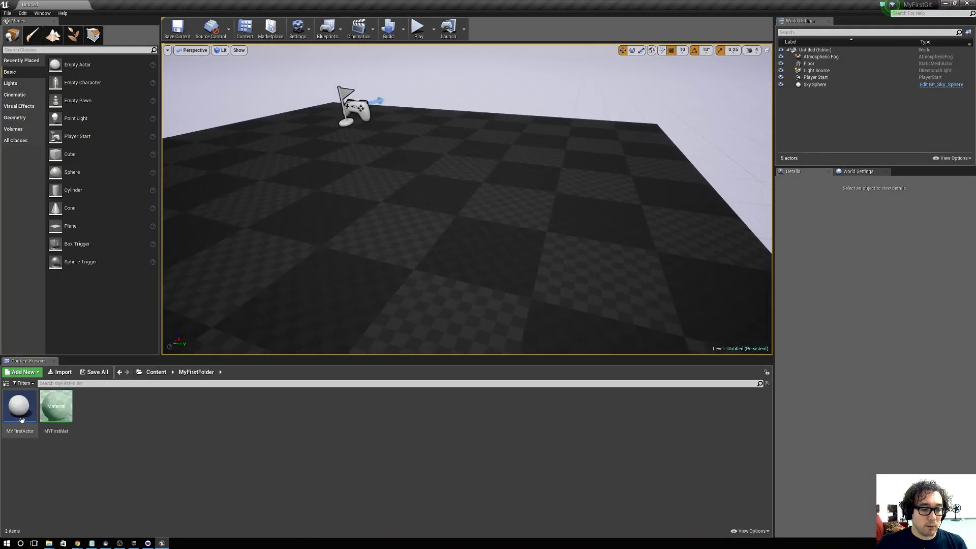
pyautogui.click(6, 383)
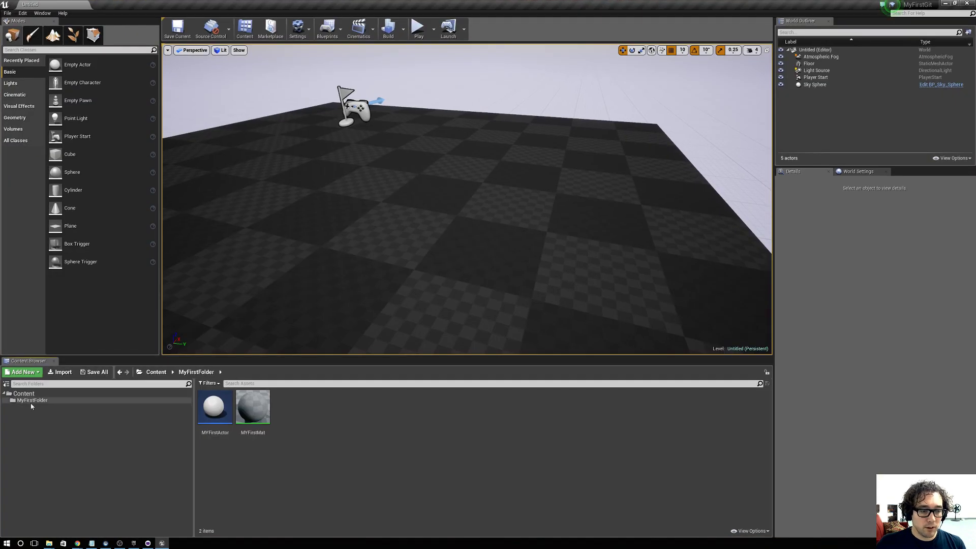
# - Create a new folder named MySecondFolder under Content
pyautogui.click(24, 393)
pyautogui.rightClick(49, 424)
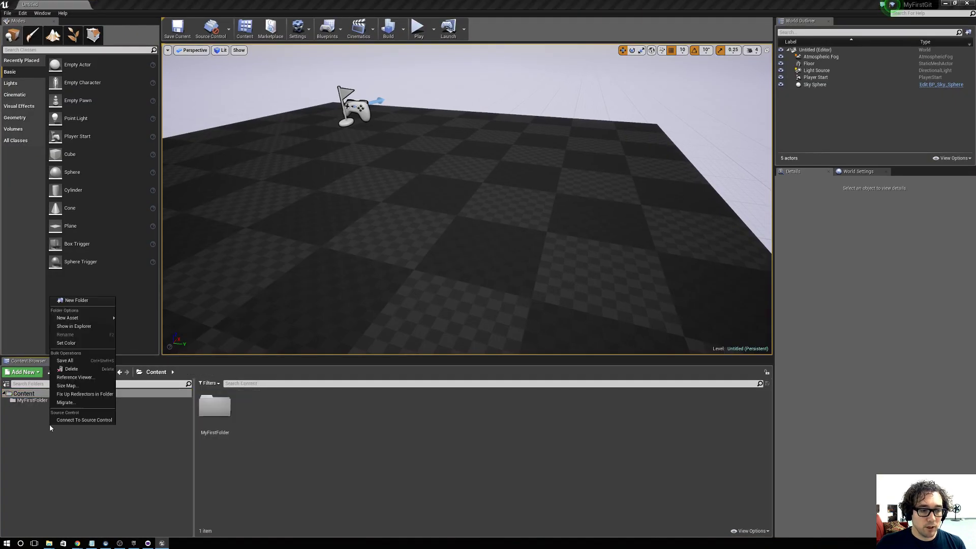
pyautogui.click(98, 300)
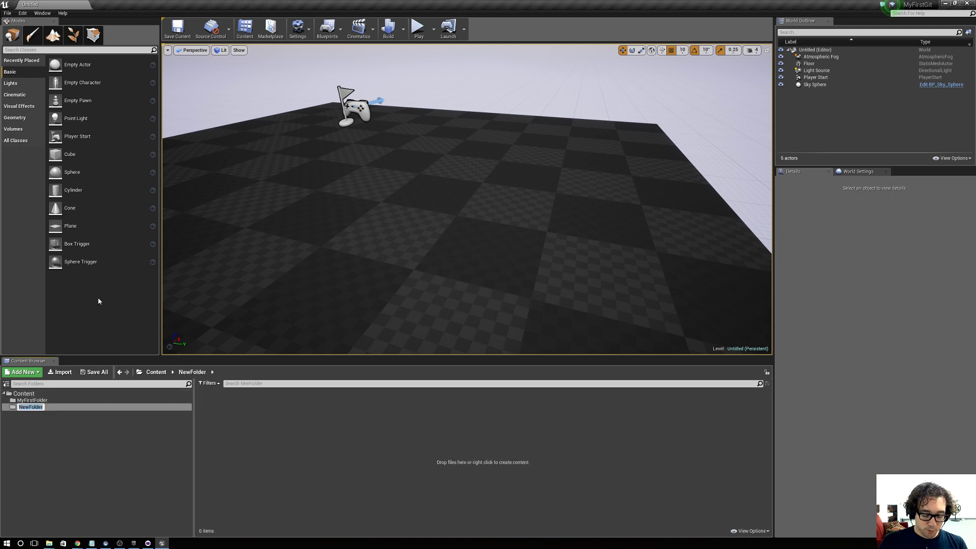
pyautogui.write('MySec')
pyautogui.write('ond')
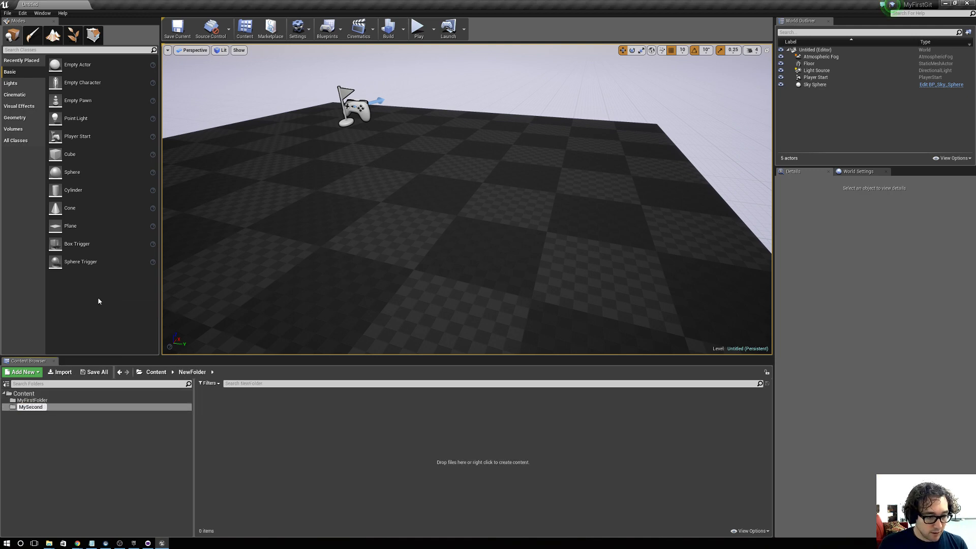
pyautogui.write('Folder')
pyautogui.press('Return')
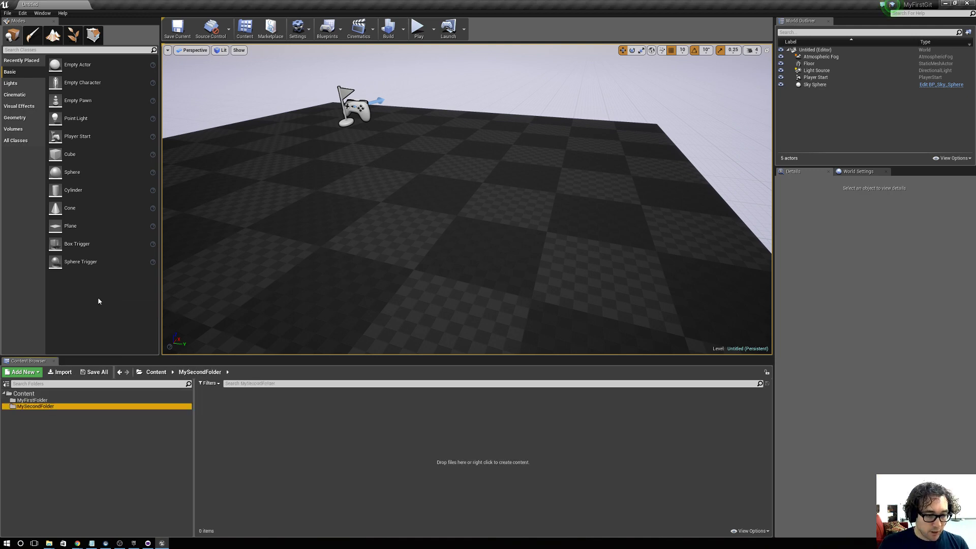
# - Create a material and a particle system with their default names in MySecondFolder
pyautogui.rightClick(322, 414)
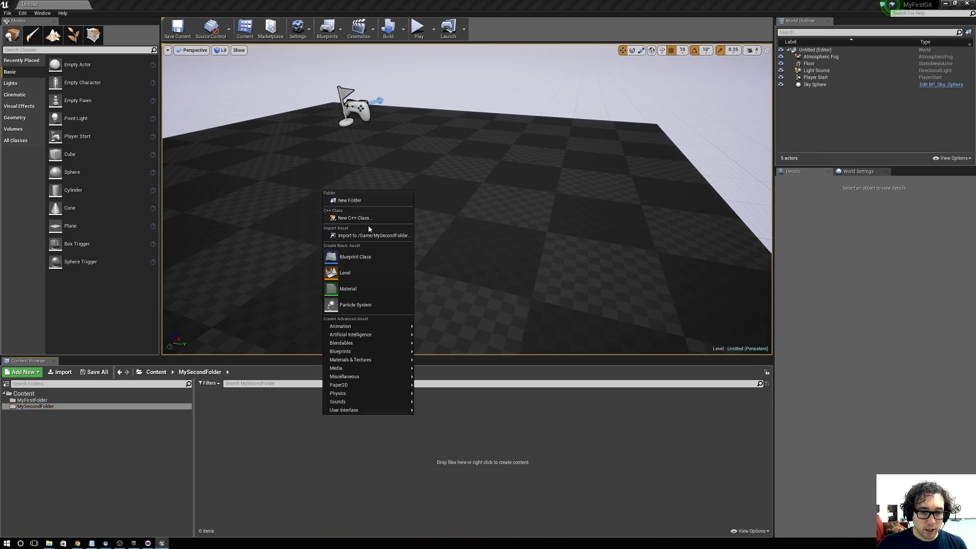
pyautogui.click(368, 294)
pyautogui.rightClick(401, 422)
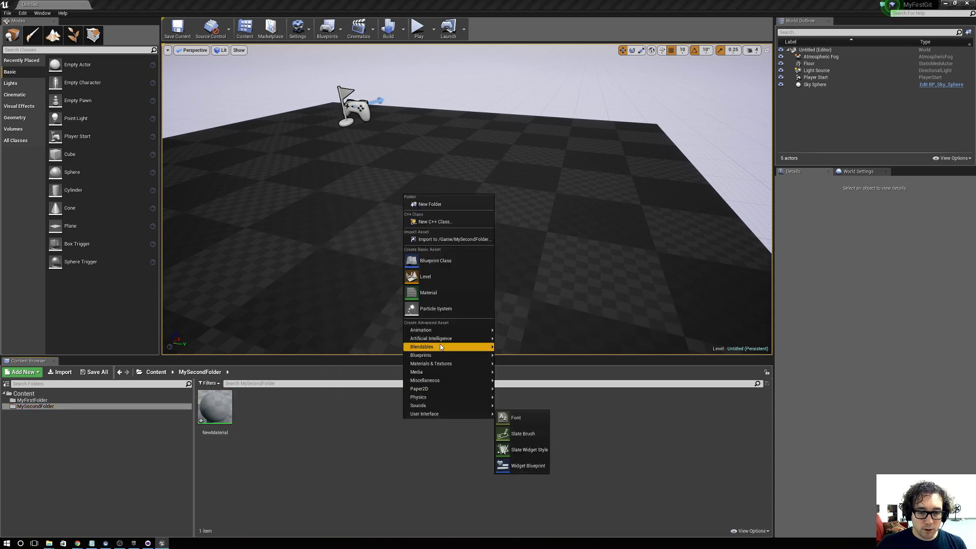
pyautogui.click(443, 311)
pyautogui.press('Escape')
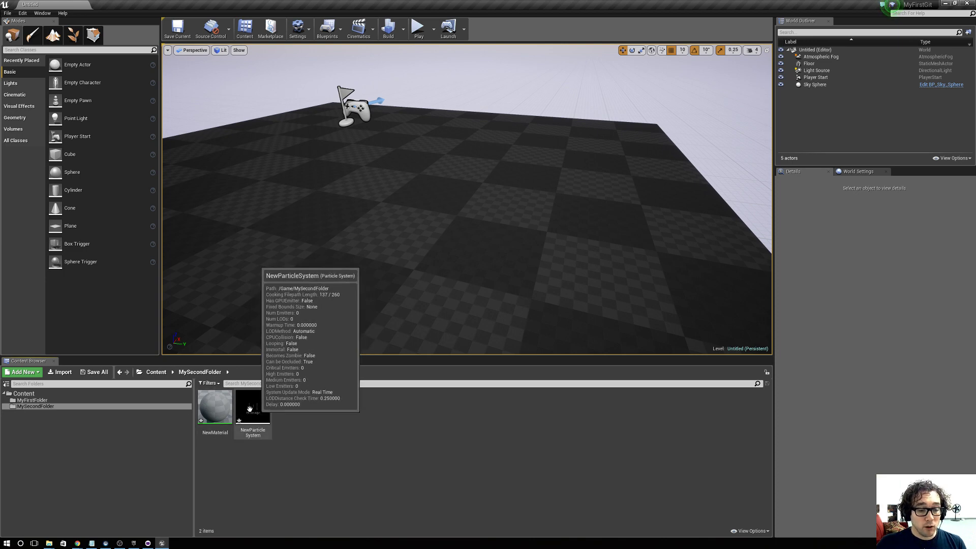
# - Connect the project to source control with Git (beta version) as the provider and accept the settings
pyautogui.click(230, 36)
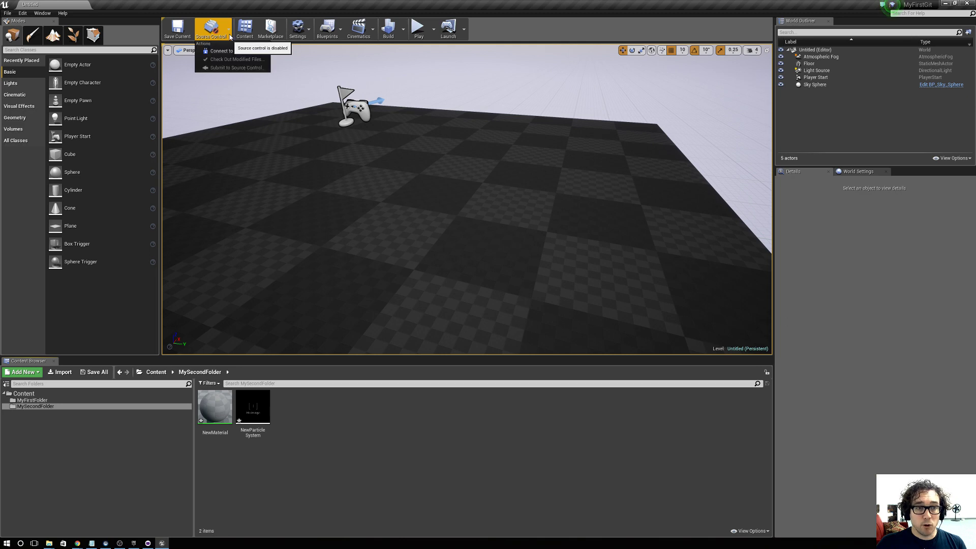
pyautogui.click(224, 51)
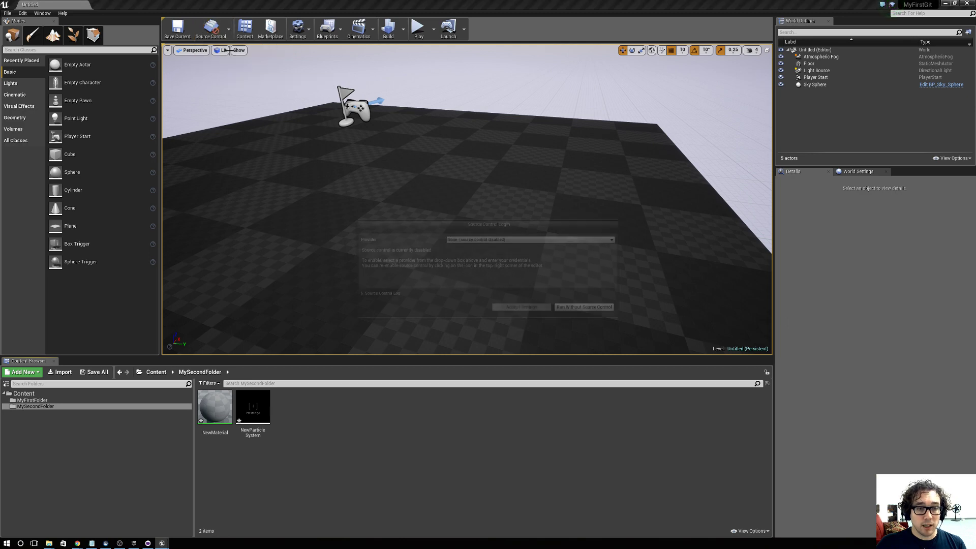
pyautogui.click(487, 238)
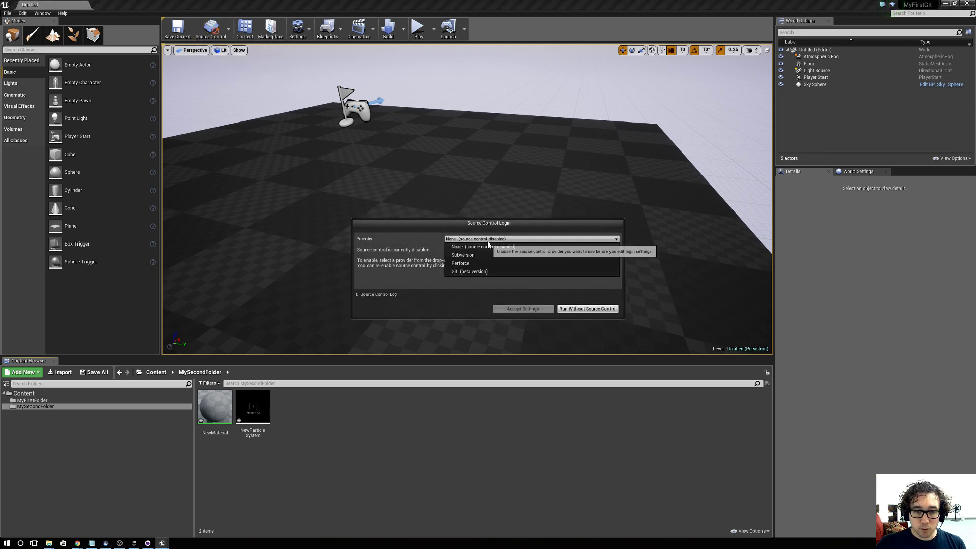
pyautogui.click(478, 272)
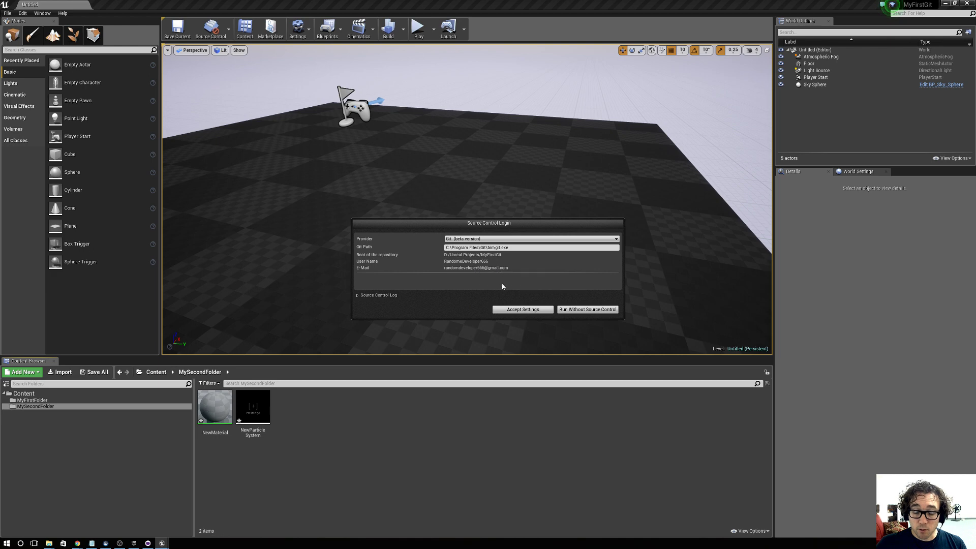
pyautogui.click(522, 311)
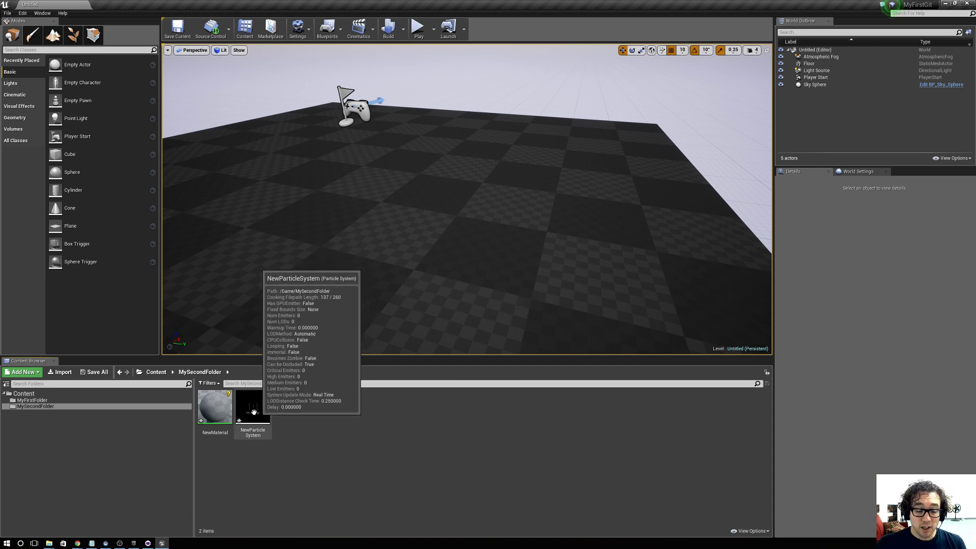
# - Save all unsaved content, including the new material and particle system in MySecondFolder
pyautogui.moveTo(241, 414)
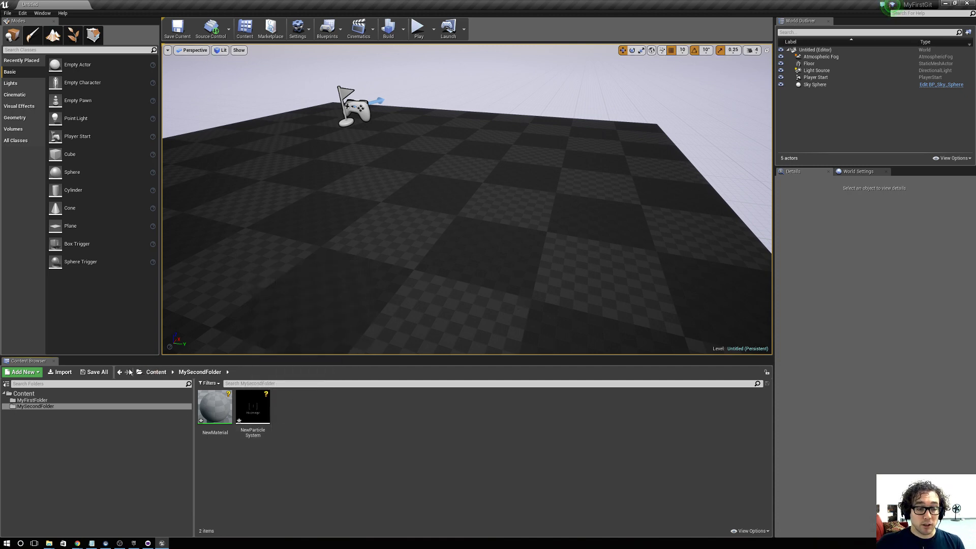
pyautogui.click(105, 374)
pyautogui.click(544, 341)
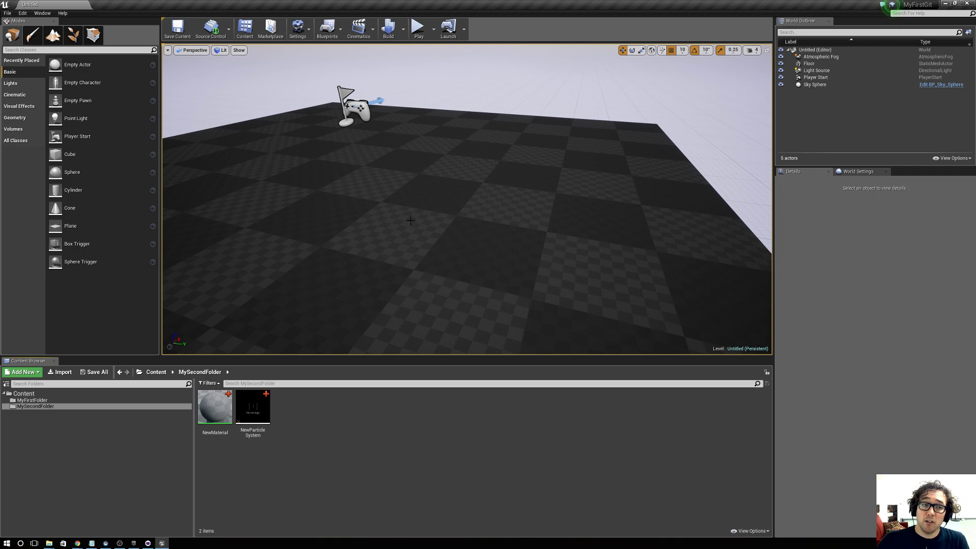
# - Restore the Unreal Editor to a smaller window, show the repository's Content folder on GitHub, and bring GitHub Desktop forward
pyautogui.moveTo(488, 5); pyautogui.dragTo(257, 22)
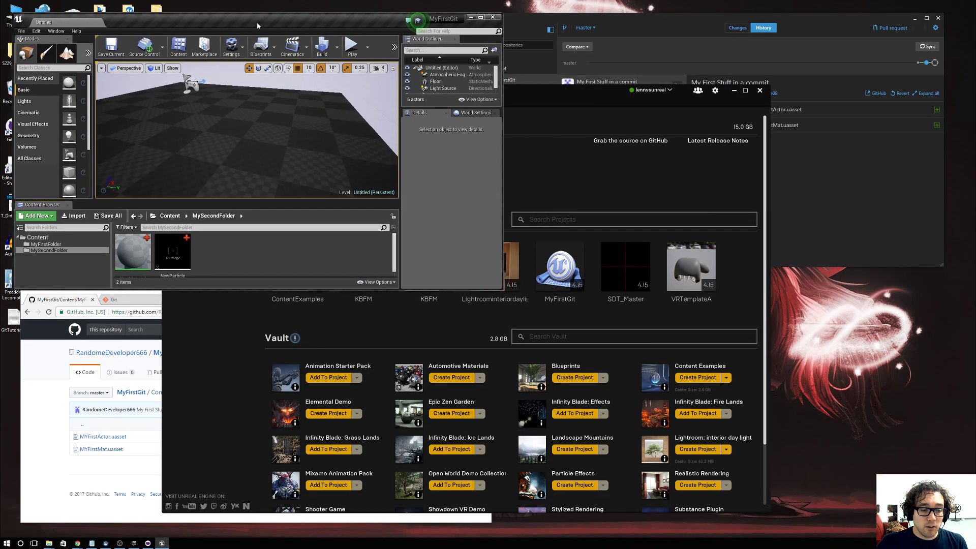
pyautogui.click(147, 394)
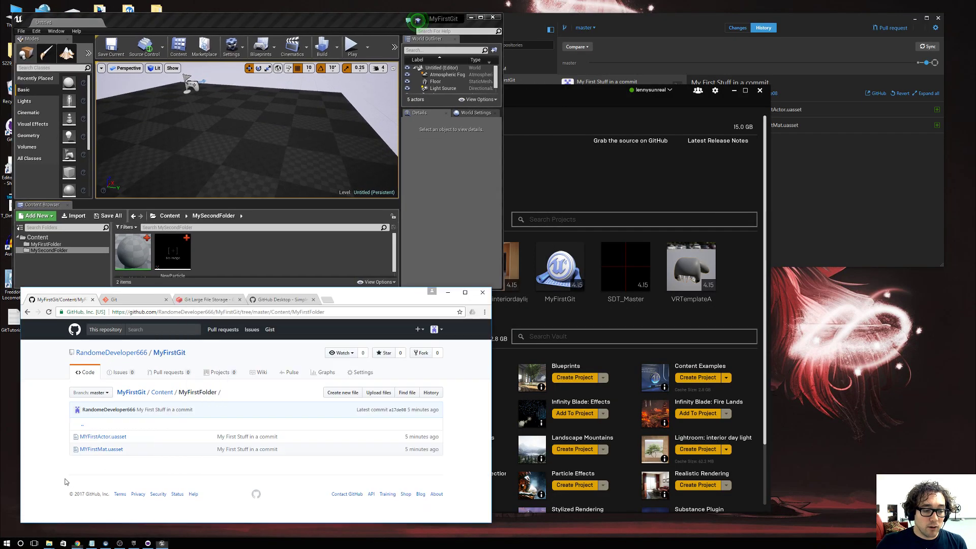
pyautogui.click(162, 393)
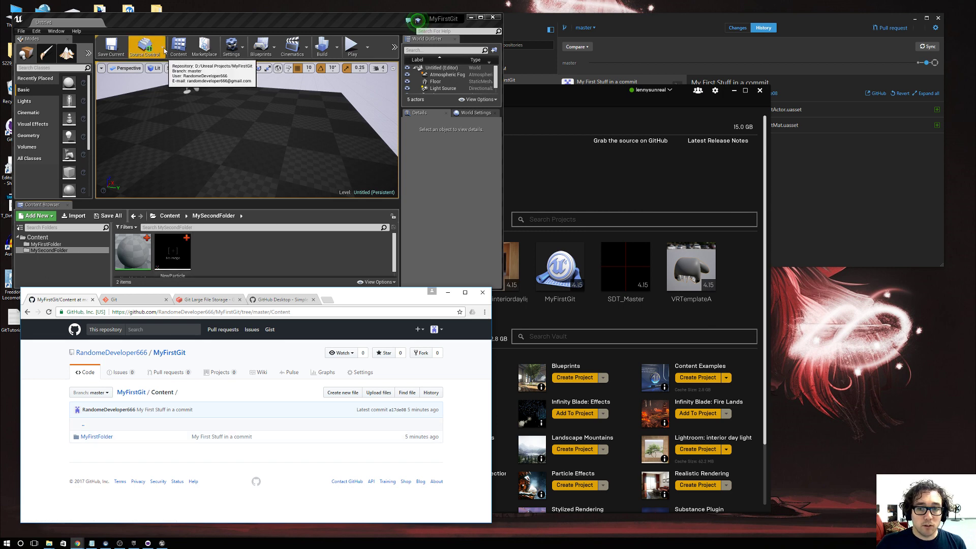
pyautogui.click(508, 28)
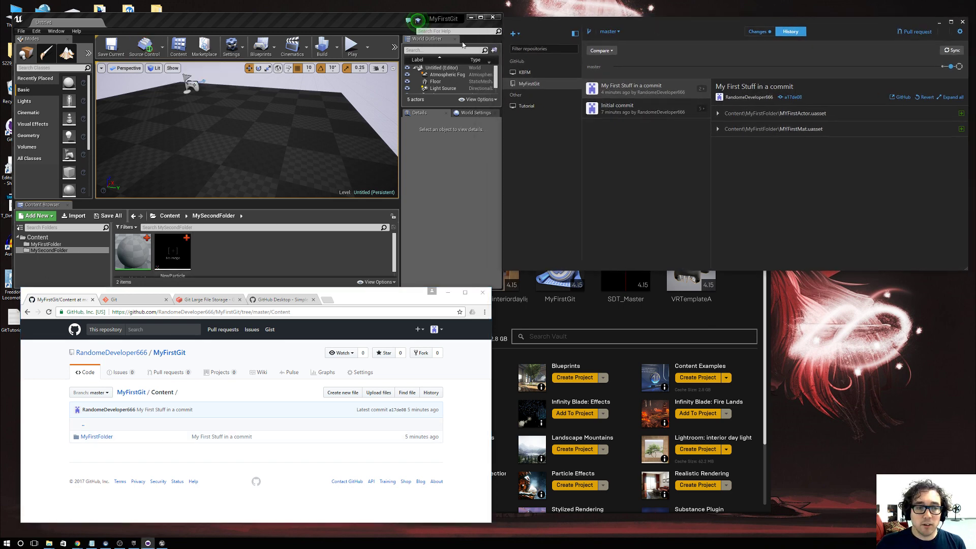
# - Submit the new material, particle system and project file to source control with the description "My Second Commit"
pyautogui.click(164, 49)
pyautogui.click(172, 97)
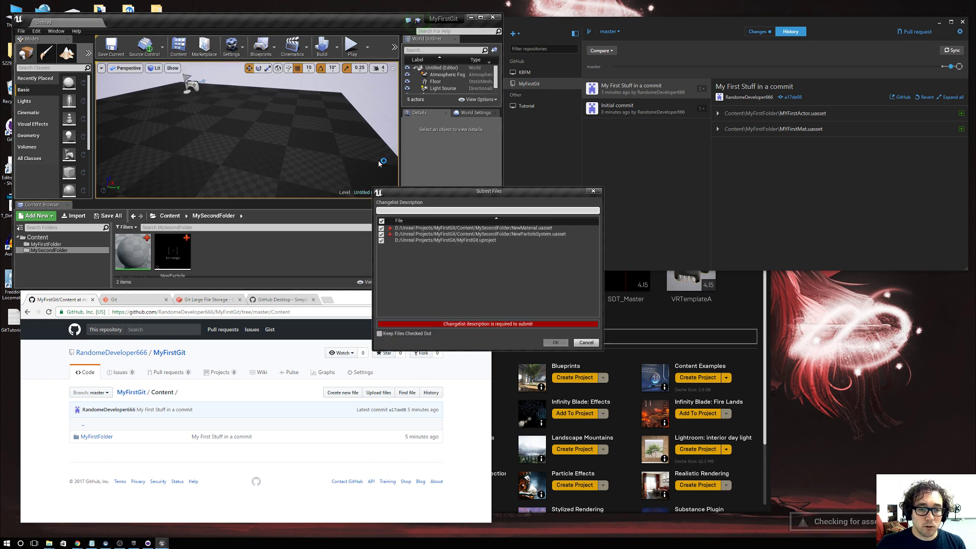
pyautogui.write('My ')
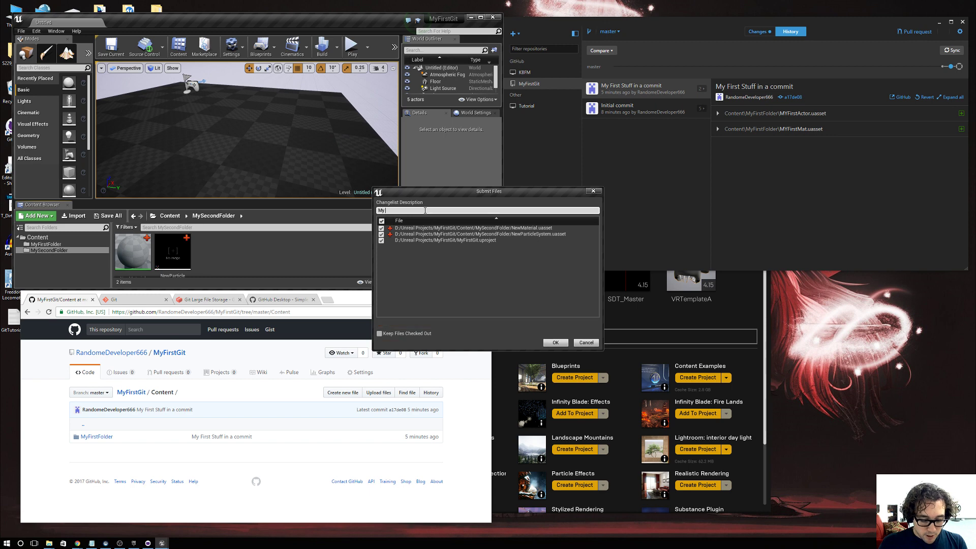
pyautogui.write('Second Commit')
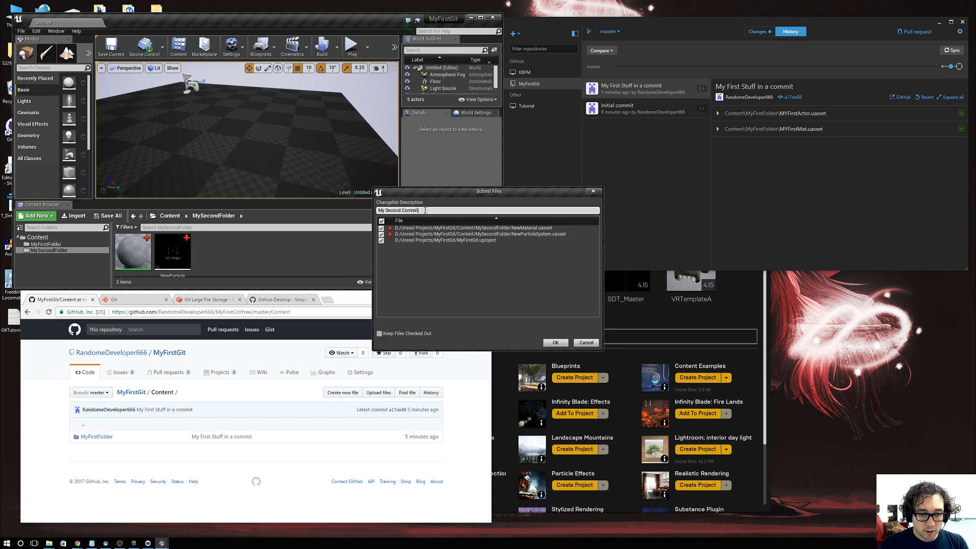
pyautogui.click(556, 342)
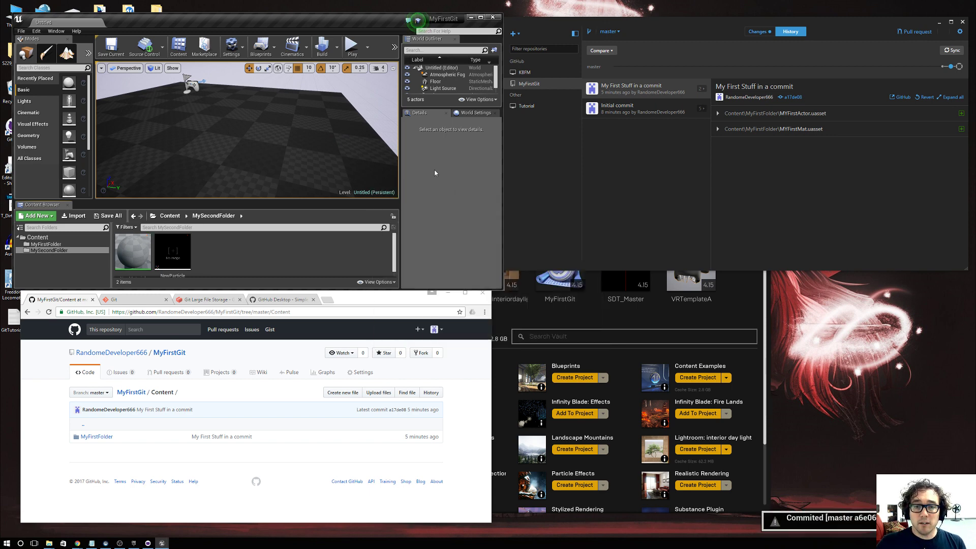
# - Sync MyFirstGit from GitHub Desktop, and open MySecondFolder on the reloaded GitHub repository page
pyautogui.click(676, 51)
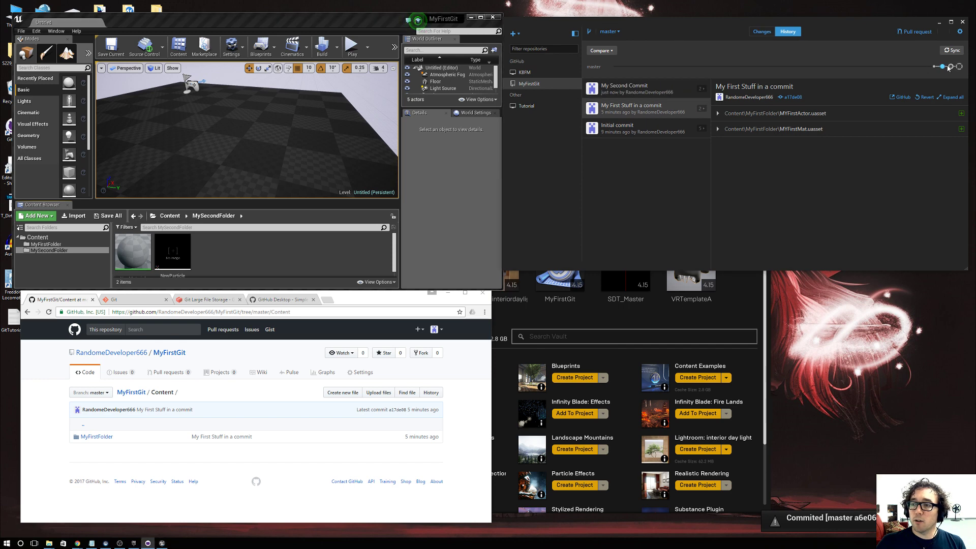
pyautogui.moveTo(951, 68)
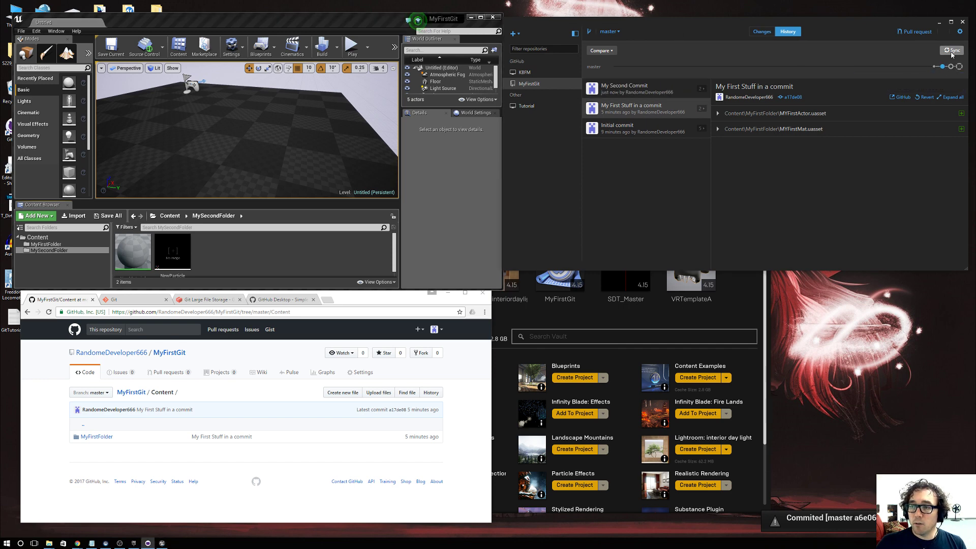
pyautogui.click(951, 51)
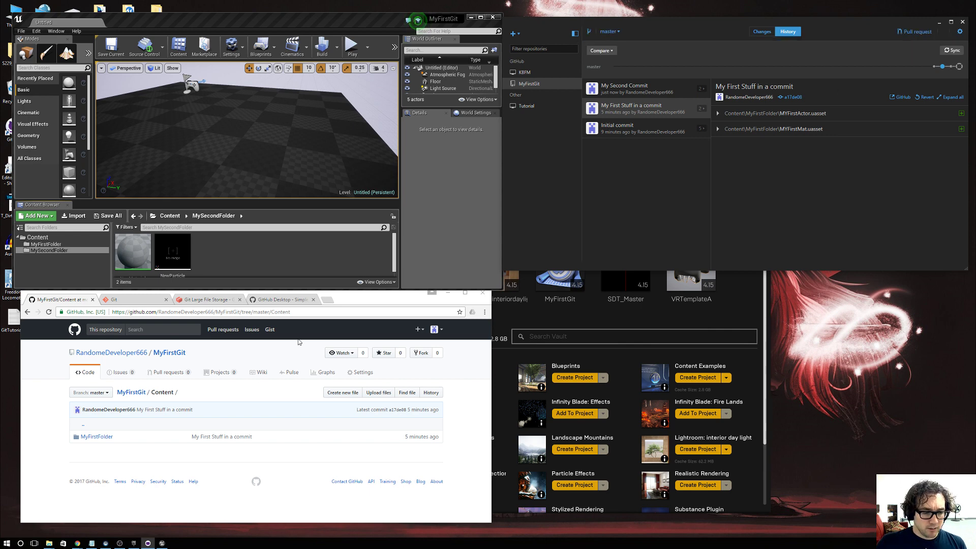
pyautogui.click(48, 311)
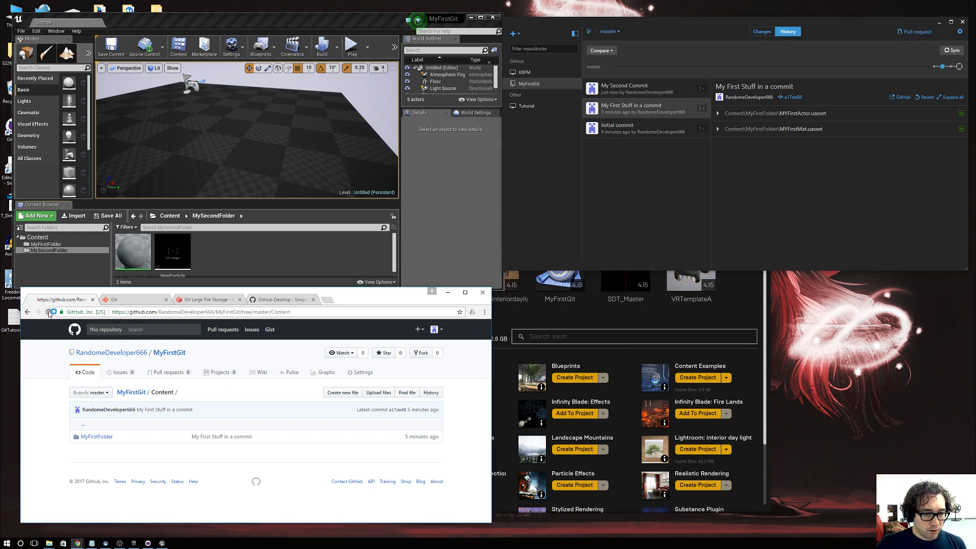
pyautogui.click(101, 449)
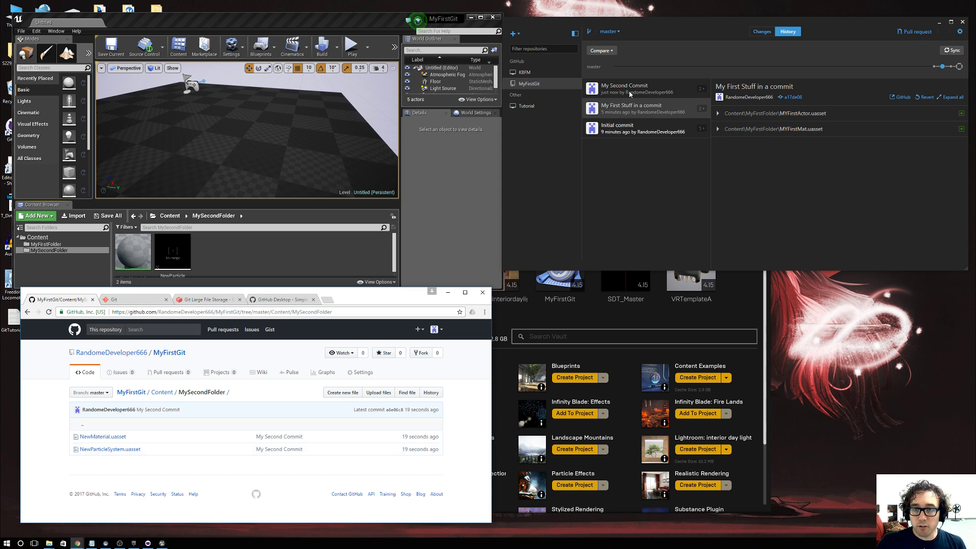
# - Review the initial, first and second commits in the MyFirstGit history in GitHub Desktop and compare their changed files
pyautogui.moveTo(651, 33); pyautogui.dragTo(644, 34)
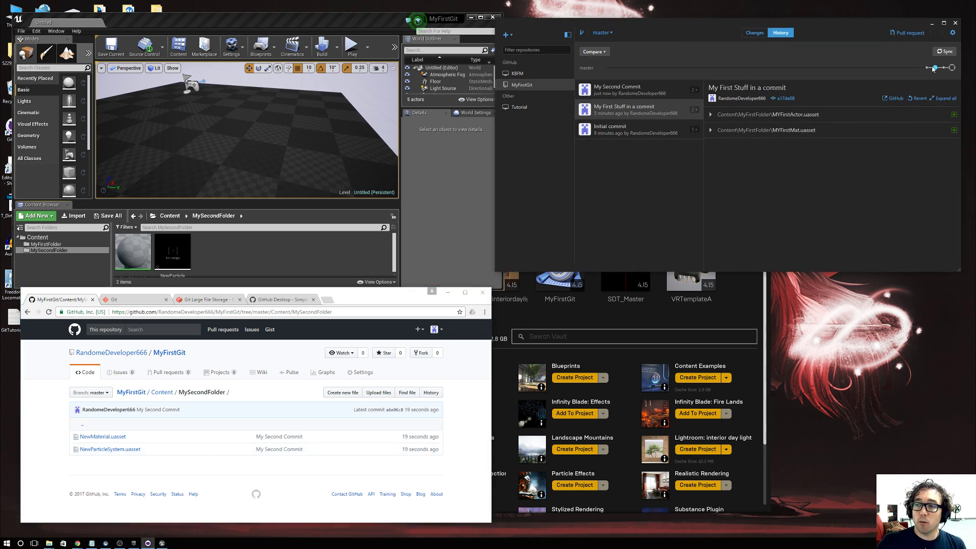
pyautogui.moveTo(935, 68)
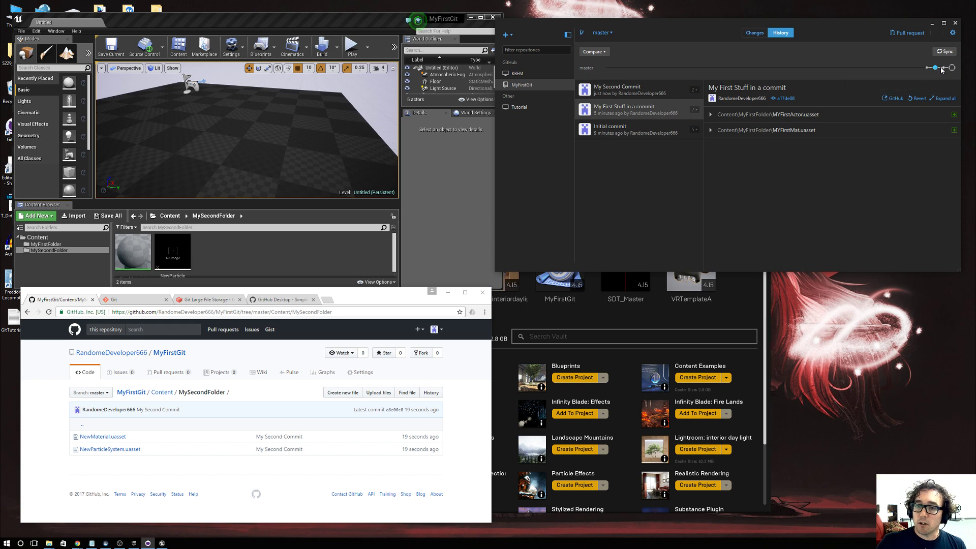
pyautogui.click(642, 126)
pyautogui.click(643, 113)
pyautogui.click(644, 91)
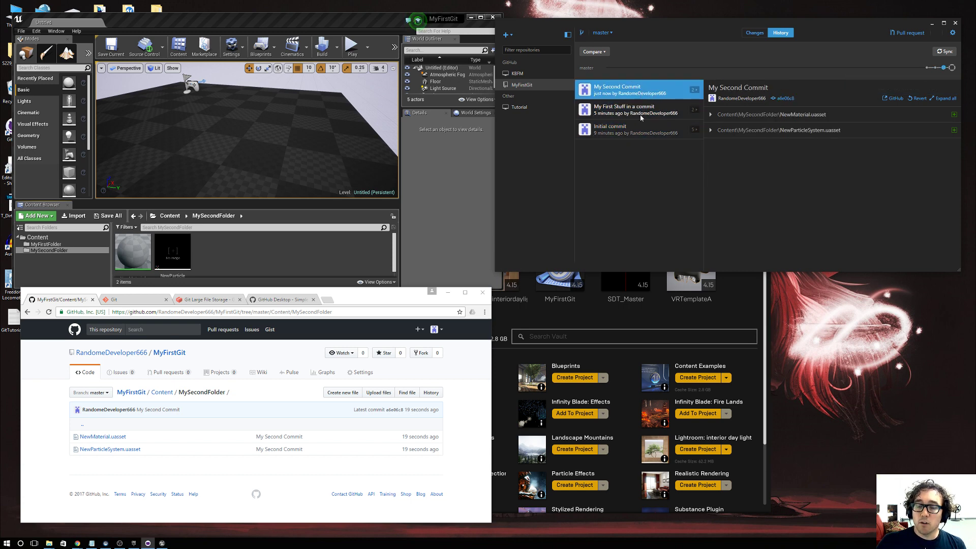
pyautogui.click(646, 128)
pyautogui.click(647, 109)
pyautogui.click(650, 96)
pyautogui.click(651, 128)
pyautogui.click(653, 114)
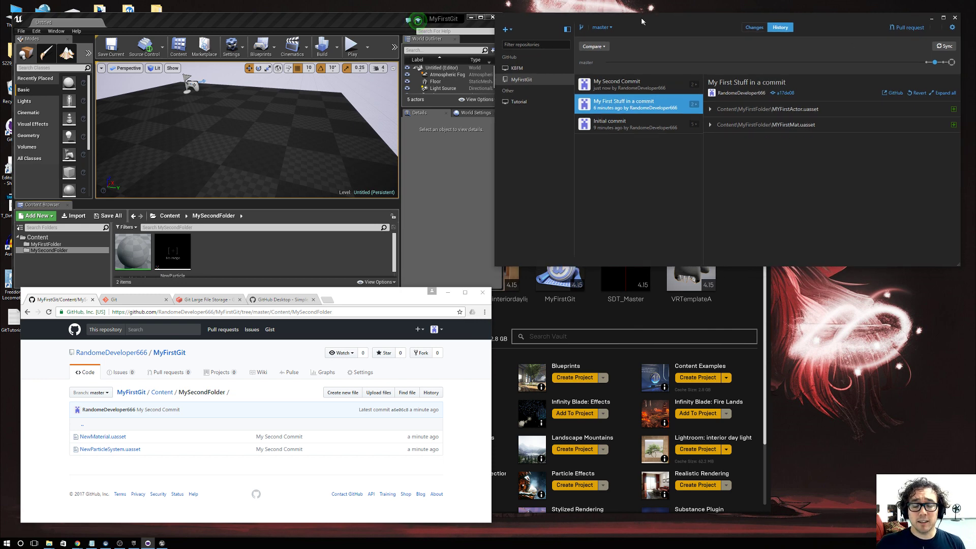
pyautogui.moveTo(642, 27); pyautogui.dragTo(639, 20)
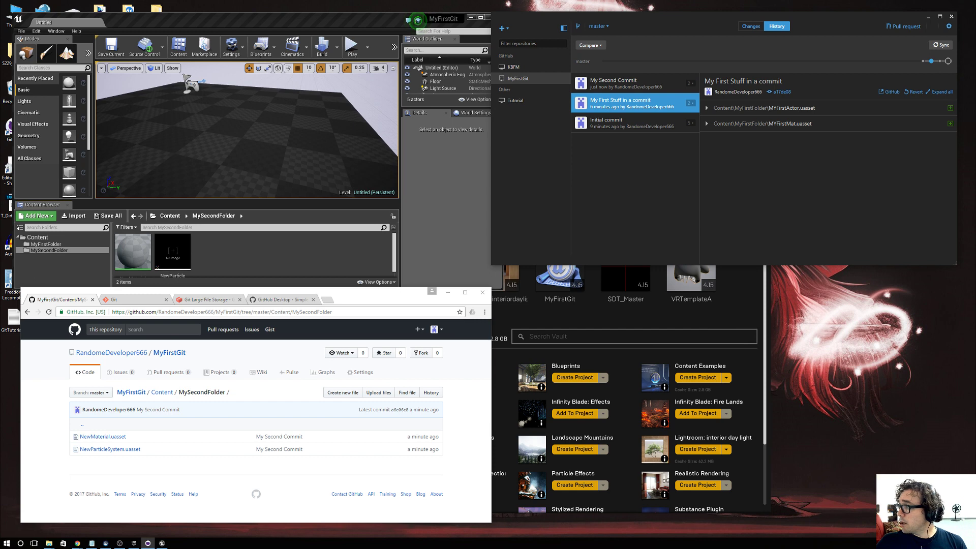
# - Close the browser window showing the GitHub repository page
pyautogui.hotkey('alt', 'Tab')
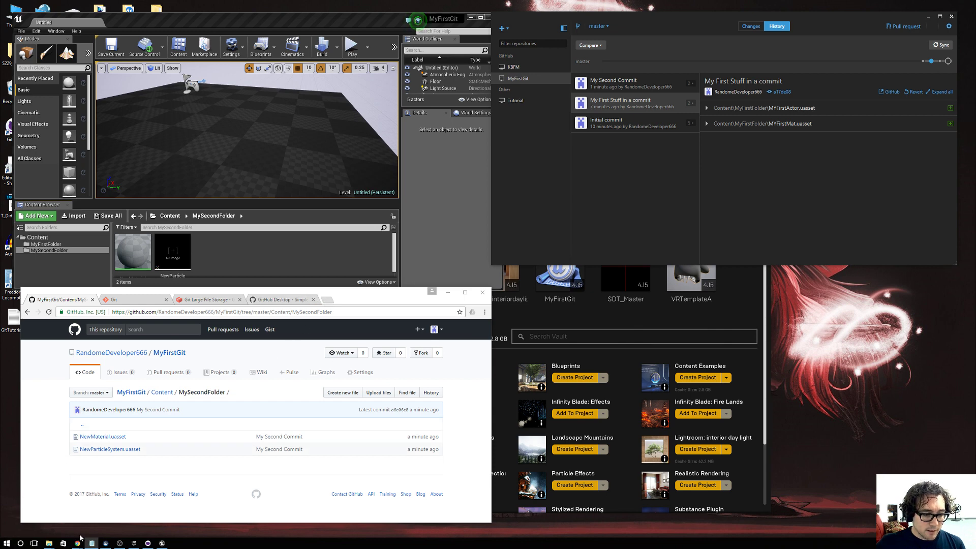
pyautogui.moveTo(77, 543)
pyautogui.click(122, 492)
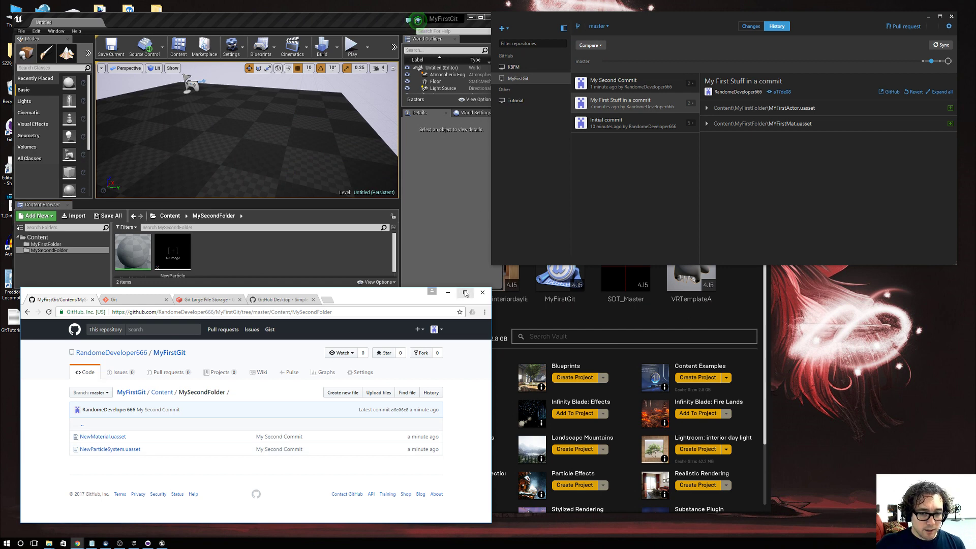
pyautogui.click(482, 292)
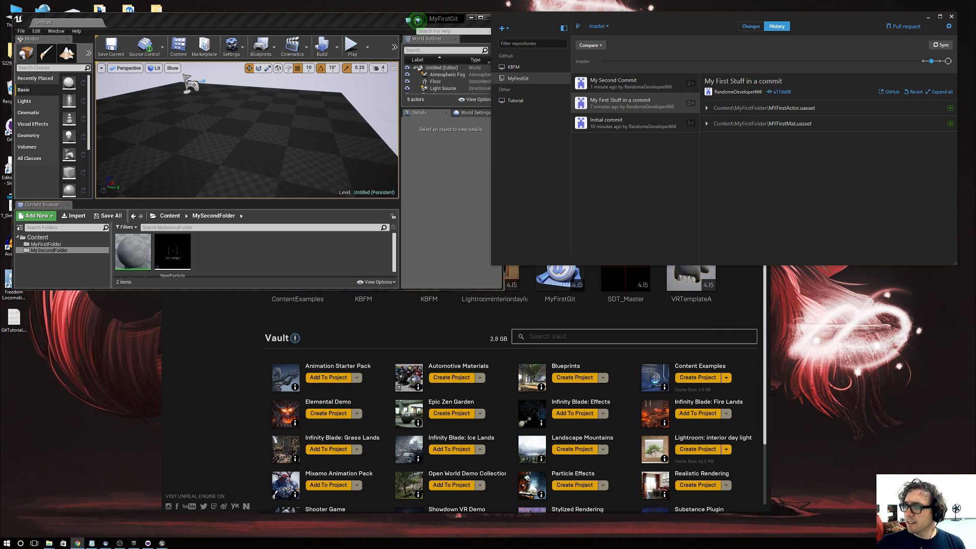
# - Bring up the KBFM project board on HacknPlan in the browser, and put its window away
pyautogui.click(76, 543)
pyautogui.moveTo(763, 245); pyautogui.dragTo(513, 133)
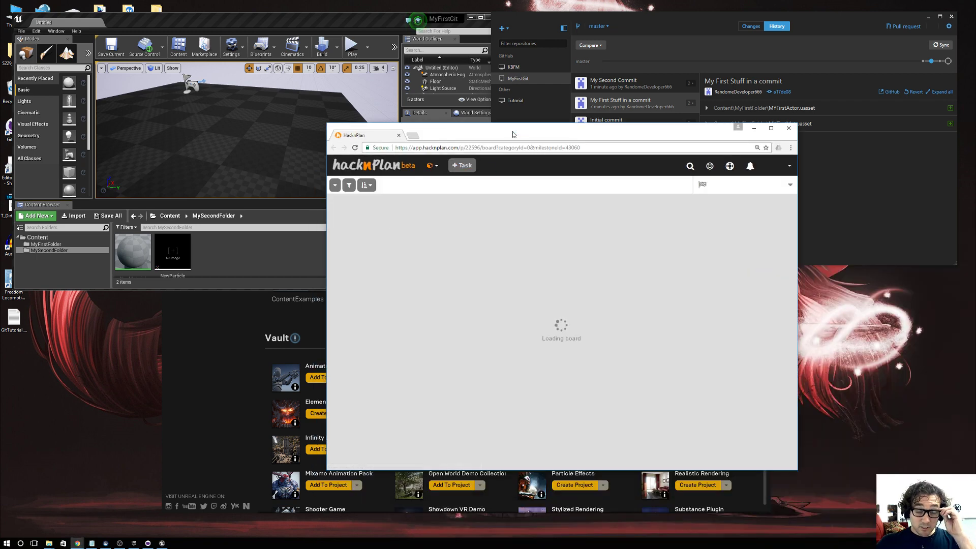
pyautogui.moveTo(513, 135); pyautogui.dragTo(523, 114)
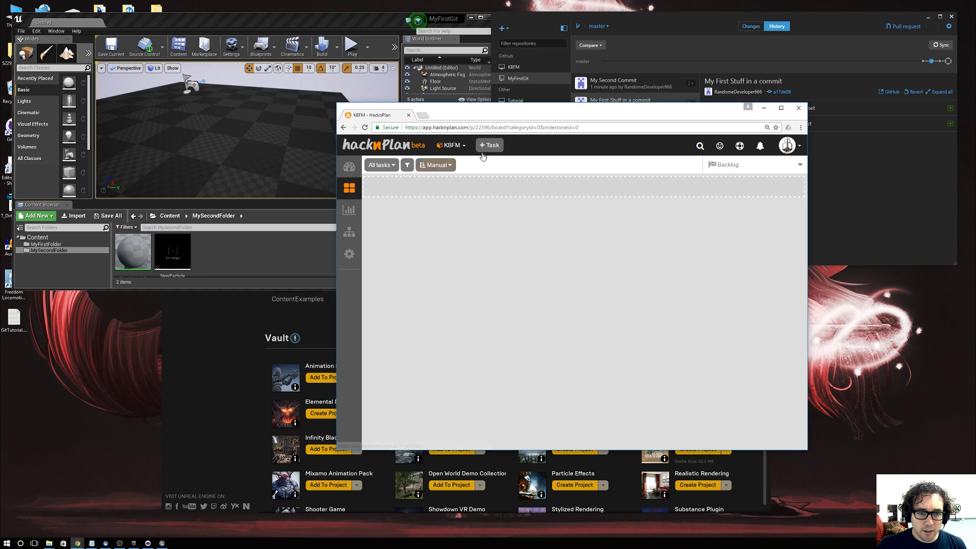
pyautogui.press('super+Down')
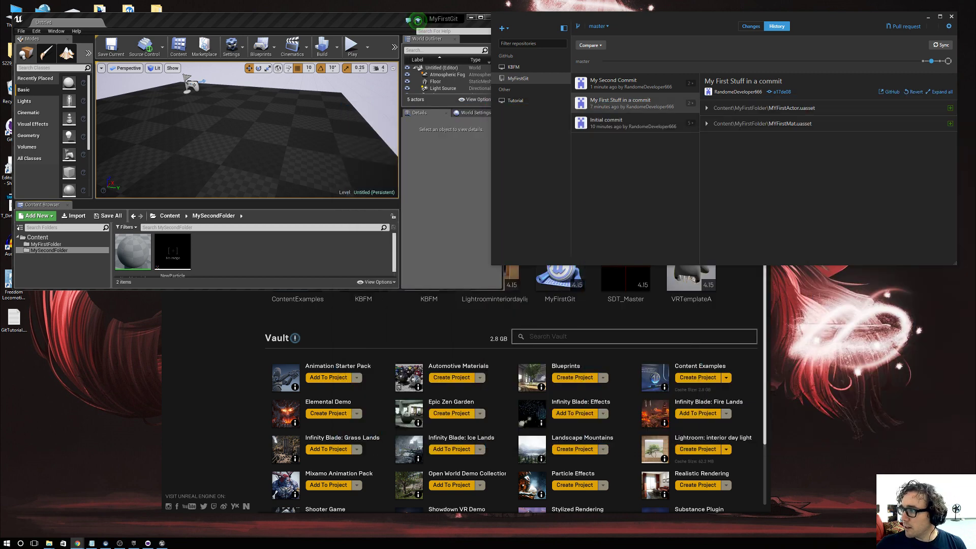